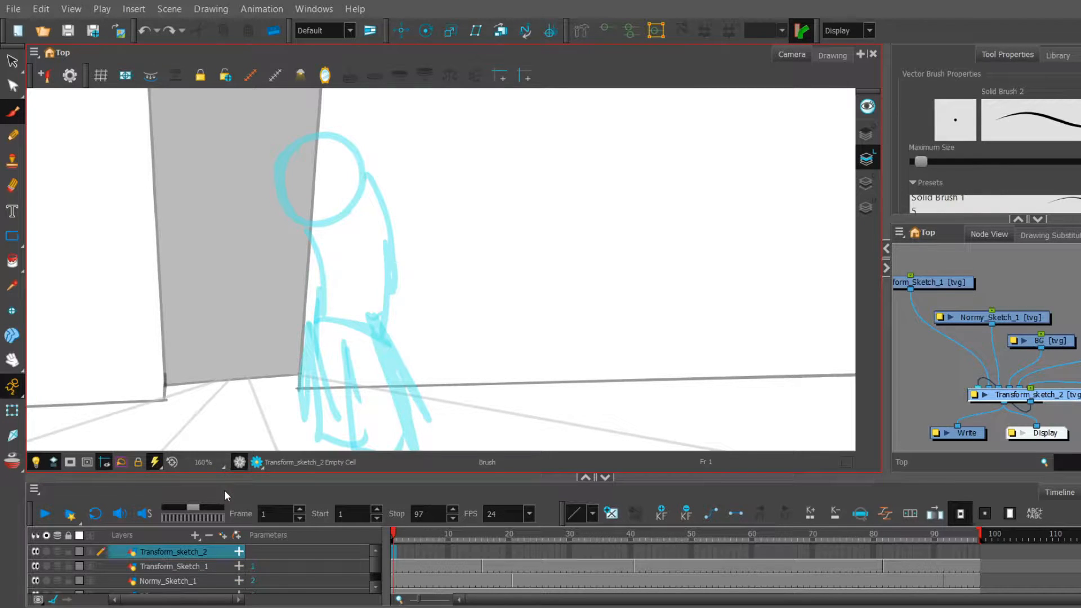
# Step: Play the rough character animation through to frame 97 and return to frame 1
pyautogui.press('1')
pyautogui.press('1')
pyautogui.press('1')
pyautogui.press('1')
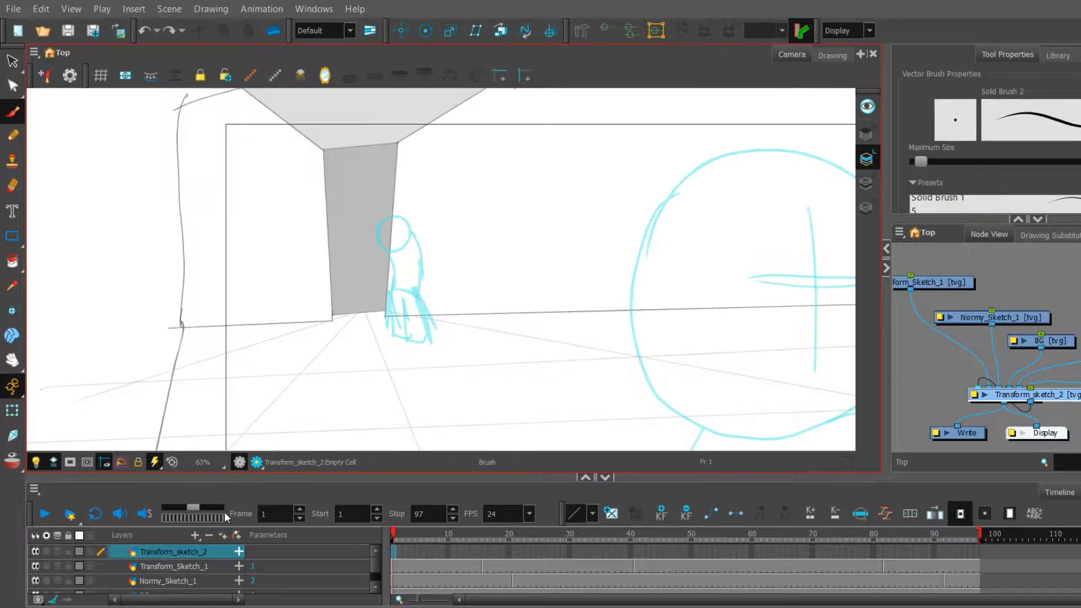
pyautogui.moveTo(584, 386); pyautogui.dragTo(454, 303)
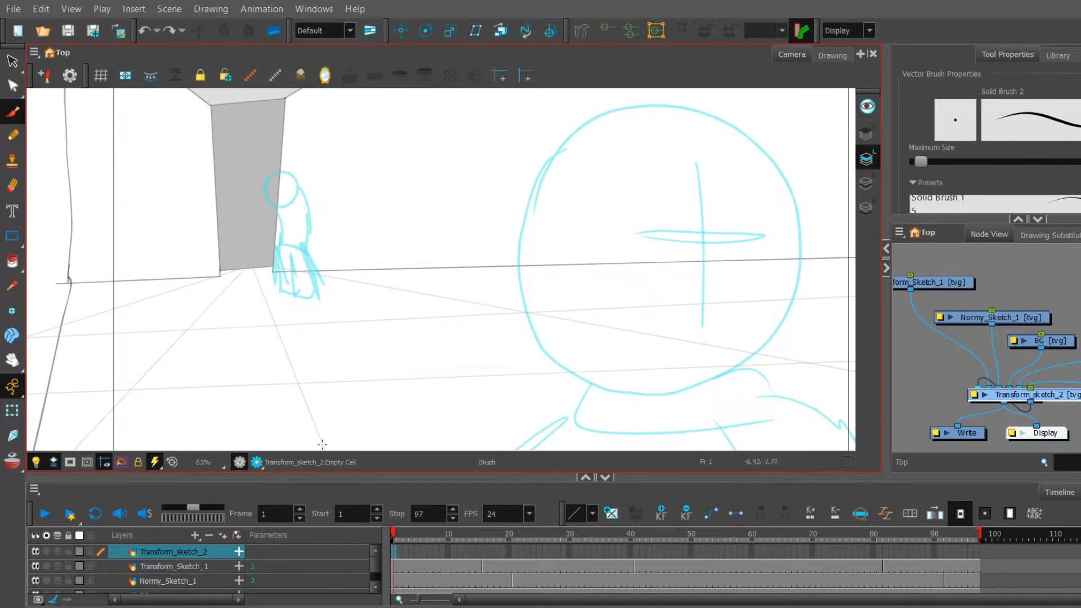
pyautogui.click(45, 513)
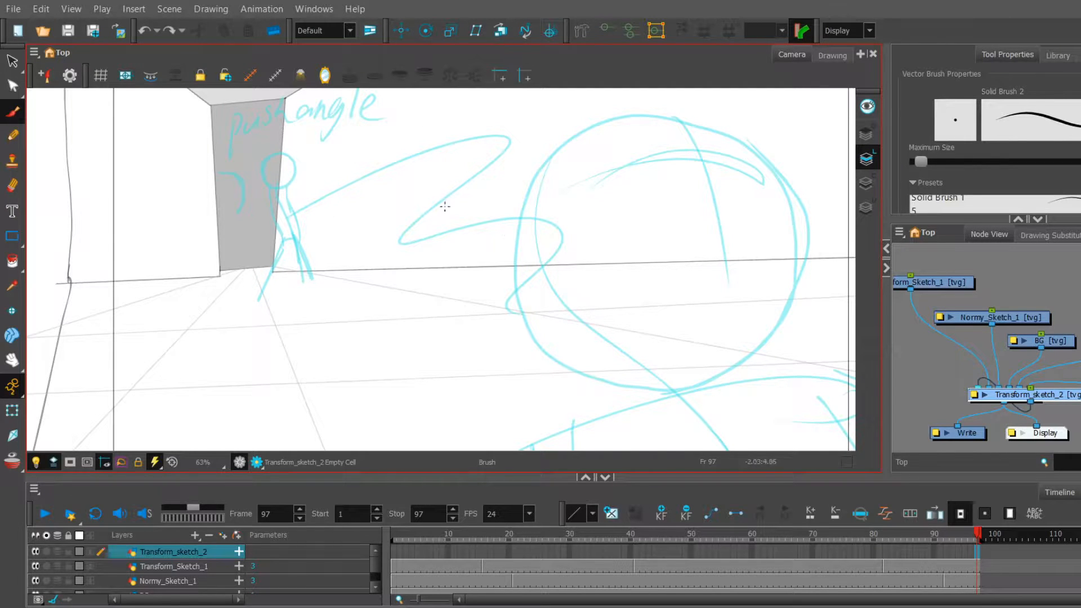
pyautogui.moveTo(397, 537)
pyautogui.mouseDown()
pyautogui.moveTo(393, 545)
pyautogui.moveTo(563, 553)
pyautogui.moveTo(378, 547)
pyautogui.moveTo(450, 552)
pyautogui.moveTo(873, 502)
pyautogui.moveTo(673, 499)
pyautogui.moveTo(299, 518)
pyautogui.mouseUp()
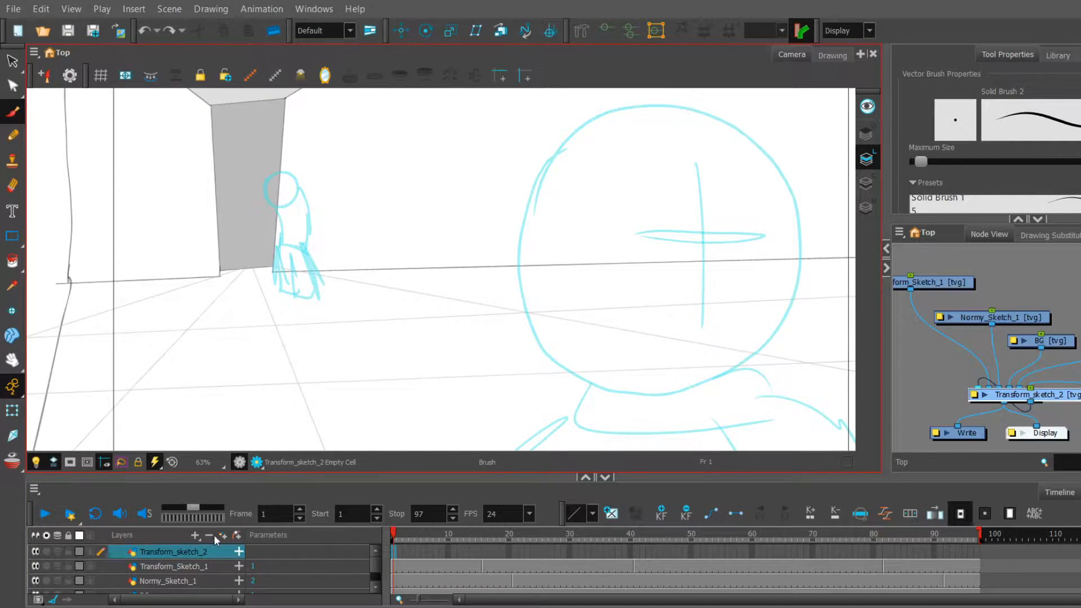
# Step: Draw the small background figure's head circle in black over the blue rough at frame 1 on Transform_sketch_2
pyautogui.press('2')
pyautogui.press('2')
pyautogui.press('2')
pyautogui.press('2')
pyautogui.press('2')
pyautogui.press('space')
pyautogui.moveTo(270, 314); pyautogui.dragTo(493, 402)
pyautogui.moveTo(444, 362); pyautogui.dragTo(453, 438)
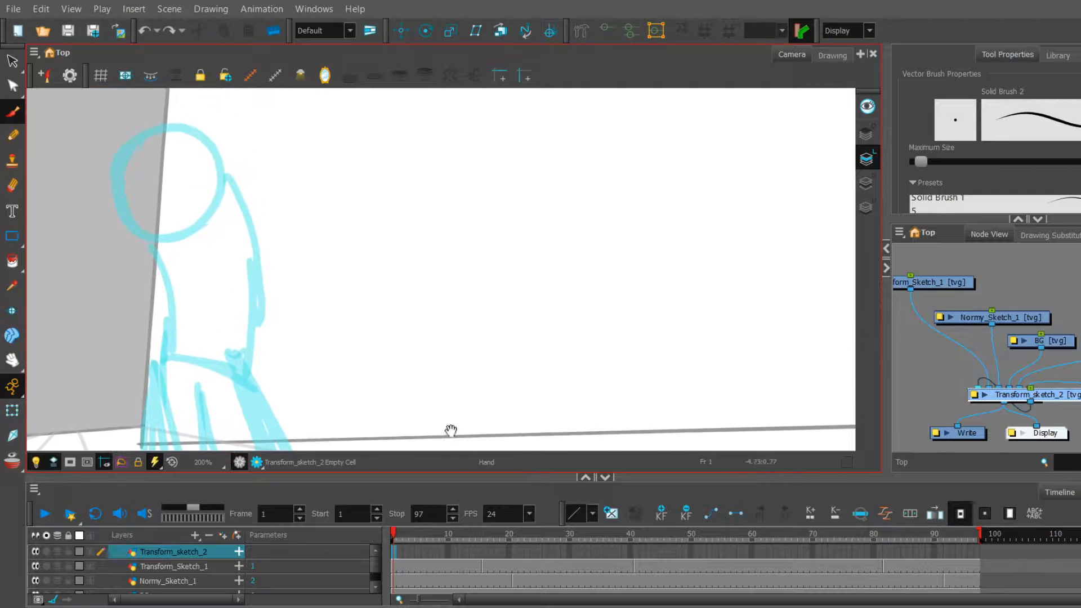
pyautogui.moveTo(241, 251); pyautogui.dragTo(328, 295)
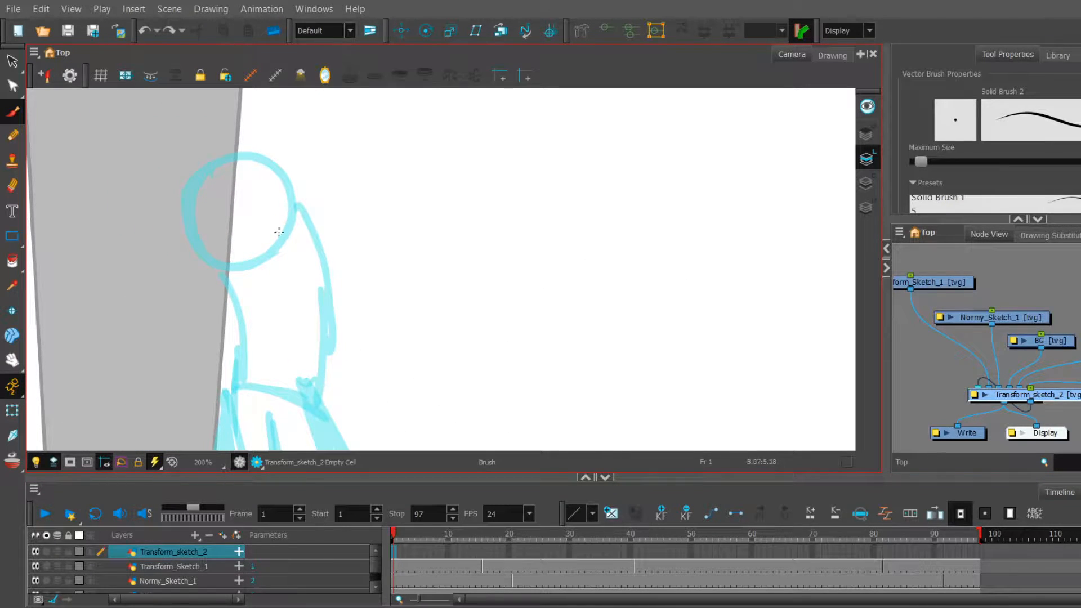
pyautogui.moveTo(187, 177)
pyautogui.mouseDown()
pyautogui.moveTo(187, 232)
pyautogui.moveTo(279, 251)
pyautogui.mouseUp()
pyautogui.hotkey('ctrl', 'z')
pyautogui.moveTo(296, 204)
pyautogui.mouseDown()
pyautogui.moveTo(259, 266)
pyautogui.moveTo(218, 266)
pyautogui.moveTo(190, 228)
pyautogui.moveTo(205, 171)
pyautogui.moveTo(256, 155)
pyautogui.moveTo(294, 205)
pyautogui.moveTo(237, 159)
pyautogui.moveTo(198, 243)
pyautogui.moveTo(285, 230)
pyautogui.moveTo(276, 172)
pyautogui.moveTo(294, 187)
pyautogui.moveTo(209, 155)
pyautogui.moveTo(245, 266)
pyautogui.moveTo(280, 157)
pyautogui.moveTo(293, 197)
pyautogui.moveTo(208, 165)
pyautogui.moveTo(233, 282)
pyautogui.moveTo(265, 164)
pyautogui.moveTo(287, 185)
pyautogui.moveTo(222, 157)
pyautogui.moveTo(185, 245)
pyautogui.moveTo(286, 249)
pyautogui.moveTo(271, 165)
pyautogui.moveTo(299, 194)
pyautogui.mouseUp()
pyautogui.hotkey('ctrl', 'z')
pyautogui.hotkey('ctrl', 'z')
pyautogui.hotkey('ctrl', 'z')
pyautogui.hotkey('ctrl', 'z')
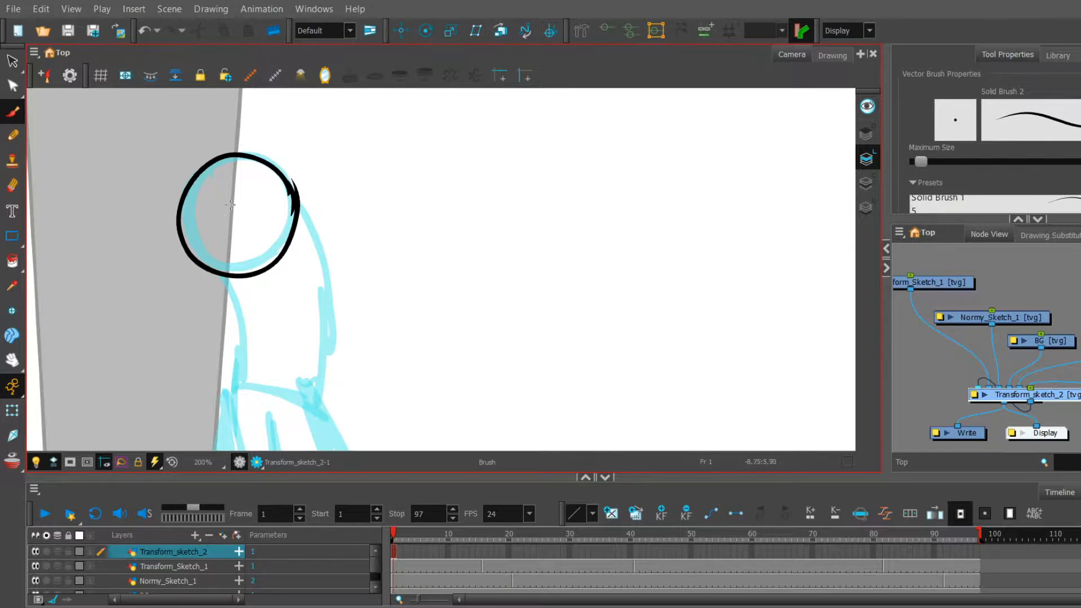
# Step: Add curved vertical and horizontal facial guidelines inside the head circle, tilting the face downward
pyautogui.moveTo(208, 188); pyautogui.dragTo(247, 275)
pyautogui.moveTo(188, 241)
pyautogui.mouseDown()
pyautogui.moveTo(219, 252)
pyautogui.moveTo(274, 206)
pyautogui.mouseUp()
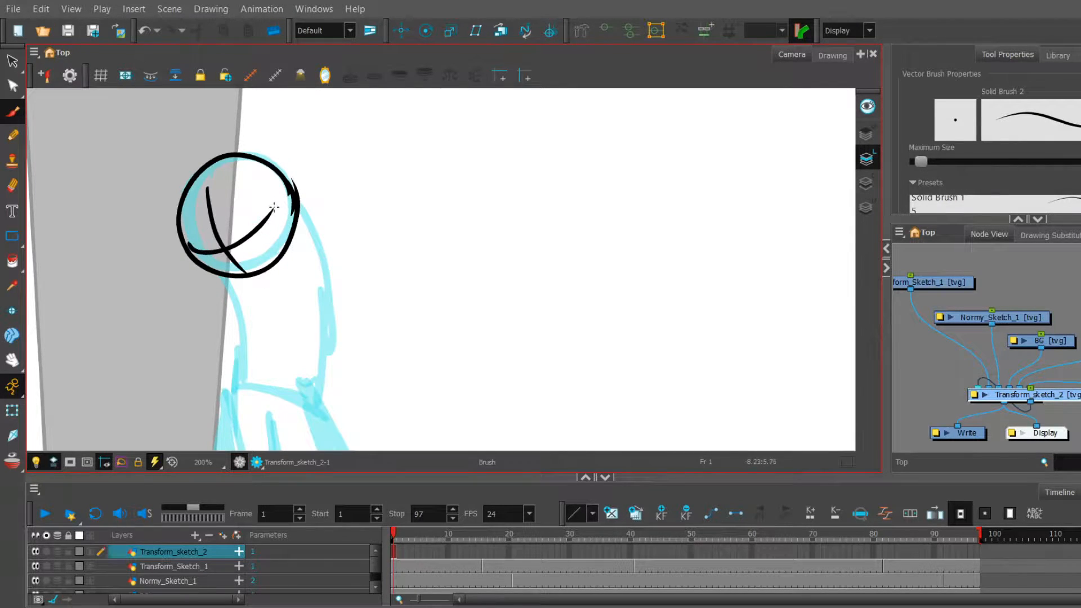
pyautogui.hotkey('ctrl', 'z')
pyautogui.moveTo(189, 246)
pyautogui.mouseDown()
pyautogui.moveTo(223, 254)
pyautogui.moveTo(291, 198)
pyautogui.mouseUp()
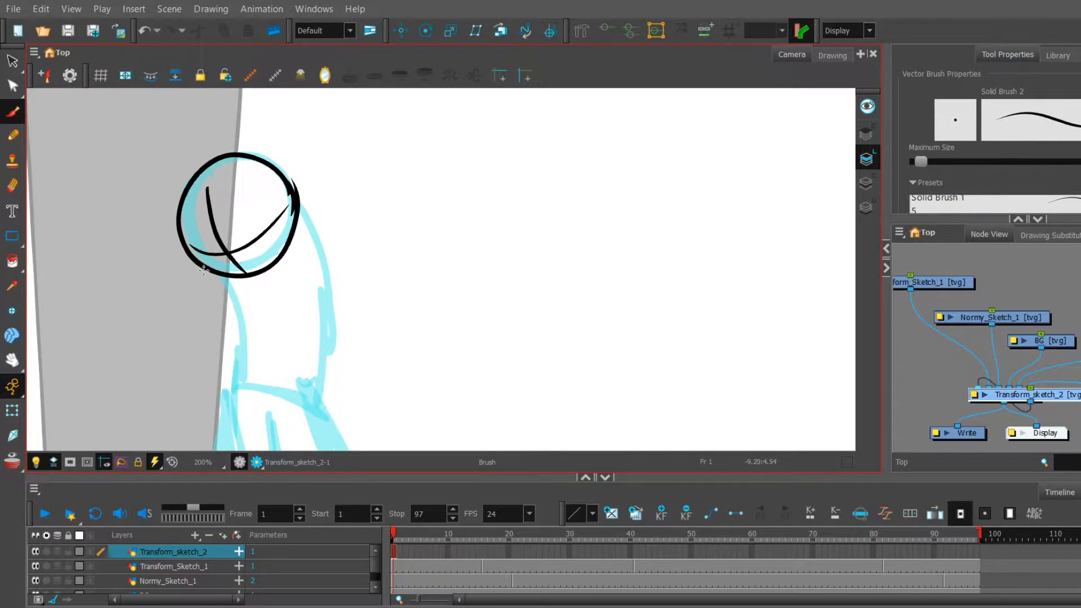
# Step: Sketch the shoulder line beneath the head, the side contours of the torso and the belt
pyautogui.moveTo(228, 290)
pyautogui.mouseDown()
pyautogui.moveTo(258, 290)
pyautogui.moveTo(309, 218)
pyautogui.mouseUp()
pyautogui.moveTo(335, 282); pyautogui.dragTo(356, 222)
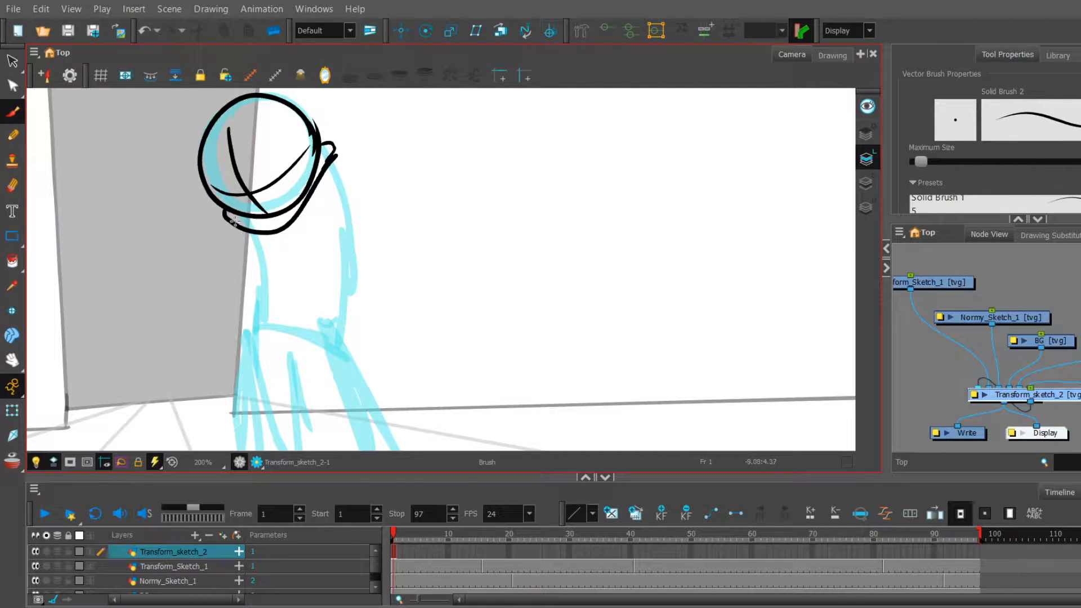
pyautogui.moveTo(230, 215)
pyautogui.mouseDown()
pyautogui.moveTo(273, 274)
pyautogui.moveTo(306, 262)
pyautogui.moveTo(239, 354)
pyautogui.mouseUp()
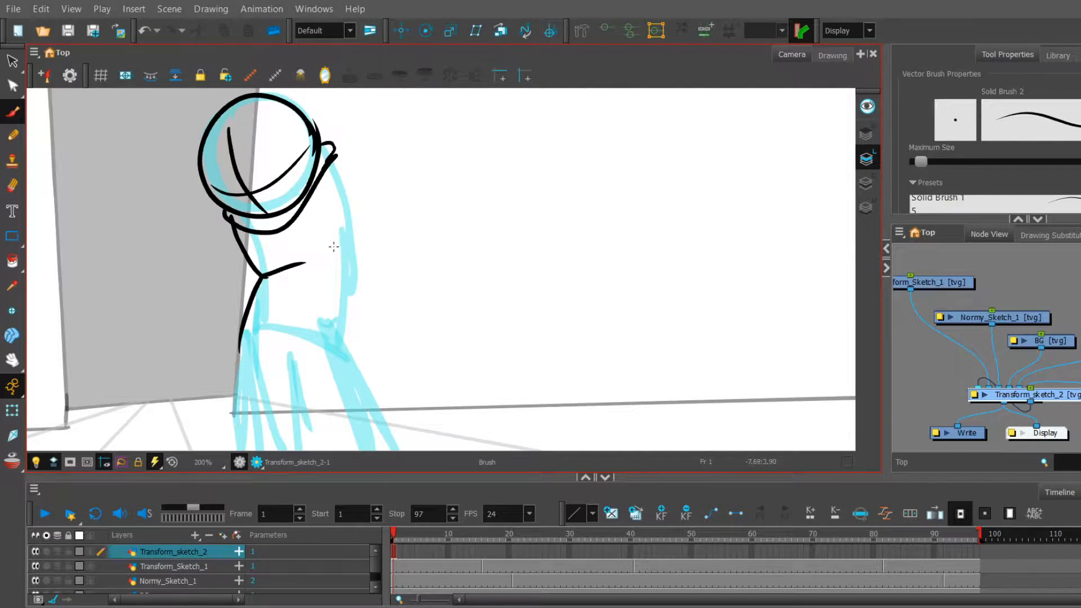
pyautogui.moveTo(332, 157)
pyautogui.mouseDown()
pyautogui.moveTo(353, 238)
pyautogui.moveTo(348, 297)
pyautogui.moveTo(304, 305)
pyautogui.mouseUp()
pyautogui.hotkey('ctrl', 'z')
pyautogui.moveTo(247, 322); pyautogui.dragTo(343, 325)
pyautogui.moveTo(343, 420)
pyautogui.mouseDown()
pyautogui.moveTo(370, 315)
pyautogui.moveTo(382, 334)
pyautogui.mouseUp()
pyautogui.moveTo(286, 248)
pyautogui.mouseDown()
pyautogui.moveTo(317, 260)
pyautogui.moveTo(334, 315)
pyautogui.moveTo(340, 420)
pyautogui.mouseUp()
pyautogui.moveTo(338, 317); pyautogui.dragTo(369, 335)
# Step: Sketch the figure's hanging arm and the first leg with its knee band over the blue rough
pyautogui.press('space')
pyautogui.moveTo(431, 368); pyautogui.dragTo(423, 346)
pyautogui.moveTo(369, 230); pyautogui.dragTo(405, 372)
pyautogui.moveTo(370, 277); pyautogui.dragTo(405, 373)
pyautogui.moveTo(338, 373); pyautogui.dragTo(380, 406)
pyautogui.moveTo(406, 372); pyautogui.dragTo(374, 363)
pyautogui.moveTo(376, 367); pyautogui.dragTo(529, 354)
pyautogui.moveTo(427, 218); pyautogui.dragTo(453, 309)
pyautogui.moveTo(449, 289)
pyautogui.mouseDown()
pyautogui.moveTo(438, 361)
pyautogui.moveTo(479, 372)
pyautogui.mouseUp()
pyautogui.moveTo(449, 297); pyautogui.dragTo(476, 299)
pyautogui.moveTo(460, 288); pyautogui.dragTo(475, 297)
# Step: Sketch the second leg down to its hem and the far arm beside the torso
pyautogui.press('space')
pyautogui.moveTo(557, 212); pyautogui.dragTo(518, 350)
pyautogui.moveTo(539, 291); pyautogui.dragTo(541, 284)
pyautogui.moveTo(479, 176)
pyautogui.mouseDown()
pyautogui.moveTo(508, 224)
pyautogui.moveTo(529, 369)
pyautogui.moveTo(478, 280)
pyautogui.moveTo(482, 330)
pyautogui.mouseUp()
pyautogui.moveTo(488, 337); pyautogui.dragTo(542, 339)
pyautogui.moveTo(524, 291); pyautogui.dragTo(536, 352)
pyautogui.moveTo(380, 248)
pyautogui.mouseDown()
pyautogui.moveTo(366, 358)
pyautogui.moveTo(393, 382)
pyautogui.moveTo(371, 372)
pyautogui.mouseUp()
pyautogui.moveTo(392, 299); pyautogui.dragTo(366, 383)
pyautogui.press('space')
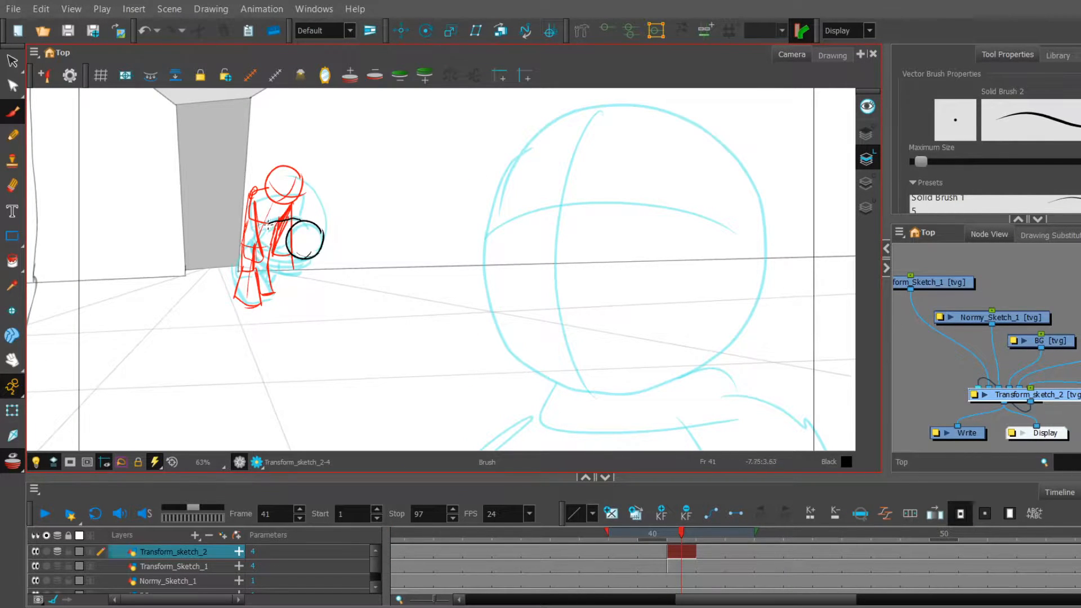
# Step: Draw the crouched body oval behind the lowered head at frame 41 and both bent legs beneath it
pyautogui.moveTo(260, 250); pyautogui.dragTo(299, 248)
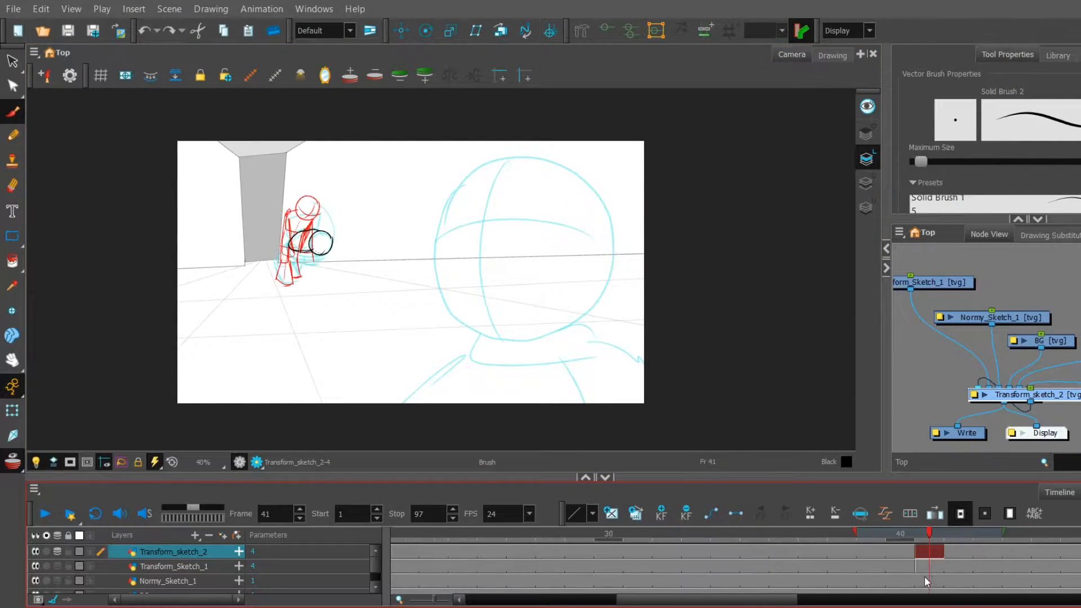
pyautogui.scroll(6, 494, 357)
pyautogui.moveTo(332, 247)
pyautogui.mouseDown()
pyautogui.moveTo(314, 282)
pyautogui.moveTo(326, 374)
pyautogui.mouseUp()
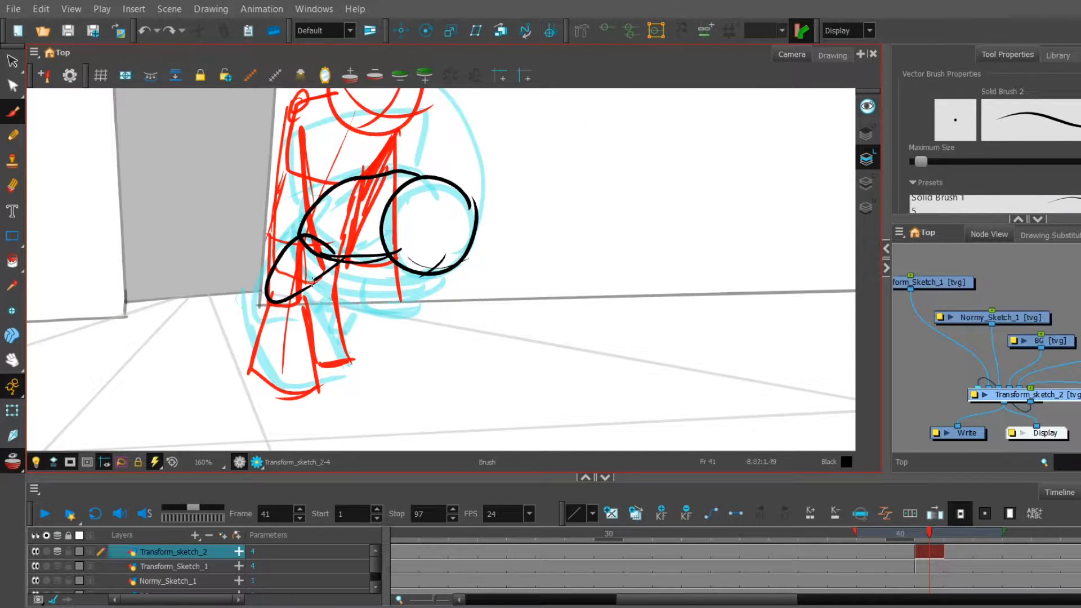
pyautogui.moveTo(307, 287); pyautogui.dragTo(327, 366)
pyautogui.moveTo(338, 270)
pyautogui.mouseDown()
pyautogui.moveTo(372, 312)
pyautogui.moveTo(317, 317)
pyautogui.moveTo(319, 329)
pyautogui.mouseUp()
pyautogui.moveTo(394, 325); pyautogui.dragTo(374, 347)
pyautogui.moveTo(346, 242); pyautogui.dragTo(372, 305)
# Step: Sketch the raised shoulder shape above the crouched figure's back at frame 41
pyautogui.moveTo(315, 228)
pyautogui.mouseDown()
pyautogui.moveTo(309, 283)
pyautogui.moveTo(369, 202)
pyautogui.mouseUp()
pyautogui.moveTo(381, 198); pyautogui.dragTo(422, 215)
pyautogui.moveTo(375, 205)
pyautogui.mouseDown()
pyautogui.moveTo(372, 256)
pyautogui.moveTo(442, 258)
pyautogui.mouseUp()
pyautogui.moveTo(368, 250)
pyautogui.mouseDown()
pyautogui.moveTo(313, 280)
pyautogui.moveTo(399, 257)
pyautogui.mouseUp()
pyautogui.moveTo(448, 223); pyautogui.dragTo(442, 254)
pyautogui.moveTo(431, 382); pyautogui.dragTo(485, 284)
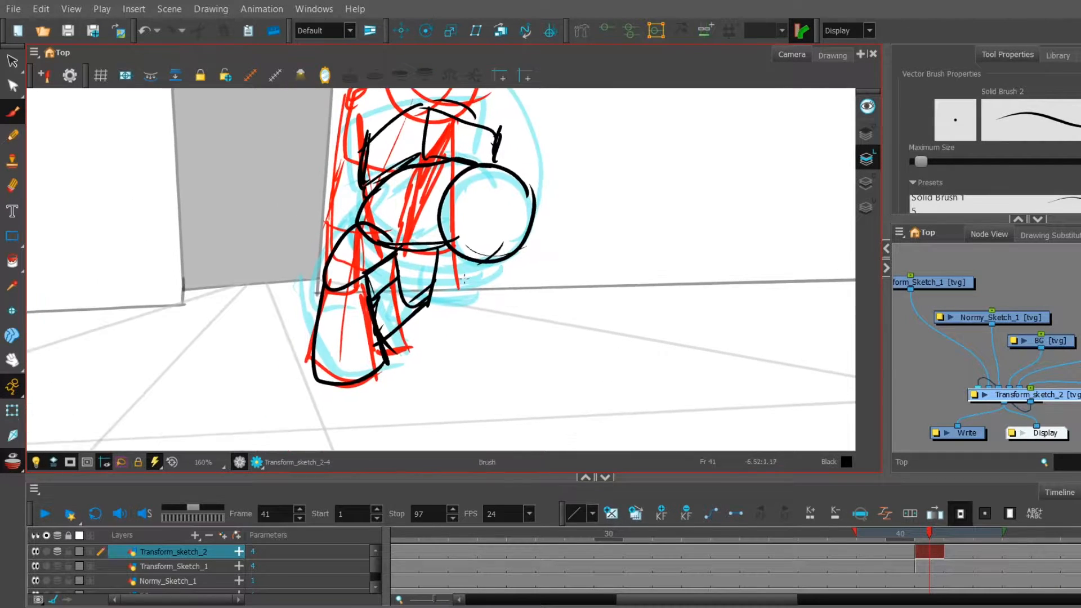
# Step: Draw the crouched figure's bent arm under the torso, with upper arm, forearm and hand
pyautogui.moveTo(404, 186); pyautogui.dragTo(410, 267)
pyautogui.moveTo(397, 212); pyautogui.dragTo(394, 247)
pyautogui.moveTo(395, 255); pyautogui.dragTo(434, 274)
pyautogui.moveTo(404, 197)
pyautogui.mouseDown()
pyautogui.moveTo(417, 239)
pyautogui.moveTo(470, 271)
pyautogui.mouseUp()
pyautogui.moveTo(479, 262); pyautogui.dragTo(460, 271)
pyautogui.moveTo(416, 228); pyautogui.dragTo(397, 242)
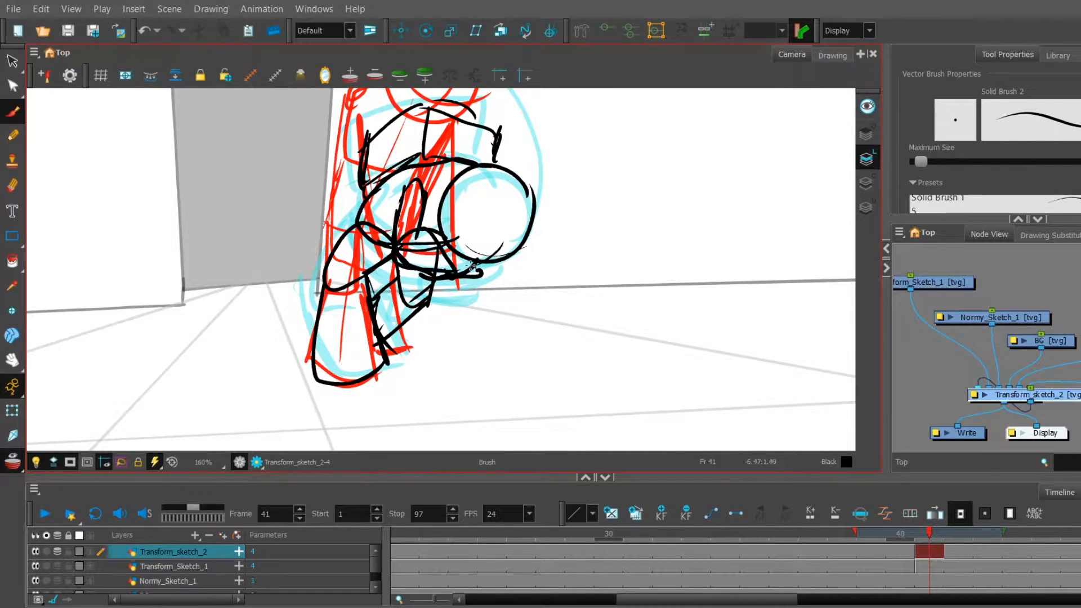
# Step: Create an empty drawing at frame 14 on Transform_sketch_2, between the first two poses
pyautogui.moveTo(687, 286); pyautogui.dragTo(634, 394)
pyautogui.moveTo(675, 600); pyautogui.dragTo(969, 600)
pyautogui.click(969, 532)
pyautogui.click(1080, 532)
pyautogui.moveTo(1080, 532); pyautogui.dragTo(888, 533)
pyautogui.moveTo(1002, 600); pyautogui.dragTo(496, 600)
pyautogui.moveTo(501, 533)
pyautogui.mouseDown()
pyautogui.moveTo(784, 535)
pyautogui.moveTo(853, 605)
pyautogui.moveTo(643, 599)
pyautogui.moveTo(416, 539)
pyautogui.moveTo(510, 544)
pyautogui.moveTo(510, 579)
pyautogui.moveTo(808, 545)
pyautogui.moveTo(813, 535)
pyautogui.mouseUp()
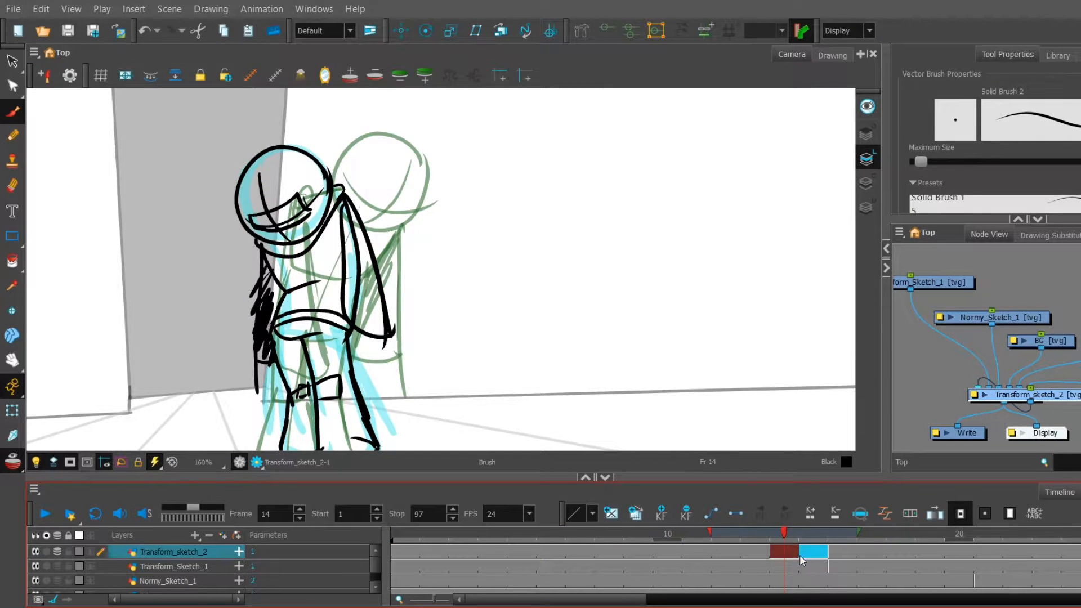
pyautogui.moveTo(624, 571); pyautogui.dragTo(784, 555)
pyautogui.click(611, 514)
pyautogui.moveTo(481, 402)
pyautogui.mouseDown()
pyautogui.moveTo(481, 345)
pyautogui.moveTo(485, 393)
pyautogui.mouseUp()
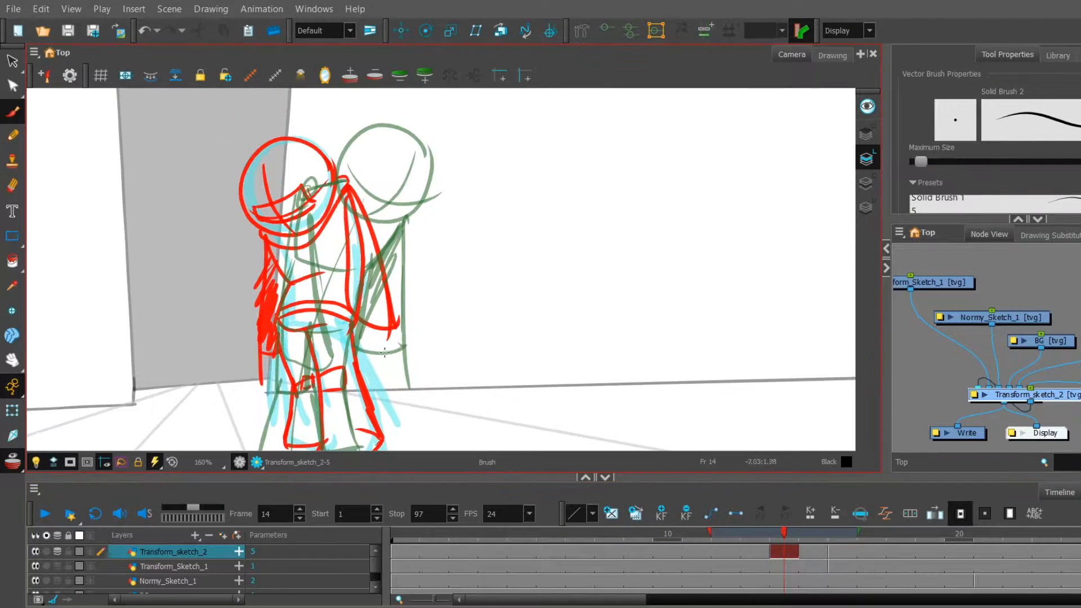
# Step: Paste the head circle into frame 14, place it between the onion-skinned heads and add crossed facial guidelines
pyautogui.click(248, 30)
pyautogui.moveTo(327, 226); pyautogui.dragTo(347, 292)
pyautogui.moveTo(343, 287); pyautogui.dragTo(385, 247)
pyautogui.moveTo(385, 247); pyautogui.dragTo(411, 233)
pyautogui.click(260, 113)
pyautogui.hotkey('alt', 'b')
pyautogui.moveTo(365, 148); pyautogui.dragTo(383, 251)
pyautogui.moveTo(328, 208); pyautogui.dragTo(416, 180)
# Step: Sketch the torso block under the head at frame 14 and shift it slightly into place
pyautogui.moveTo(435, 334)
pyautogui.mouseDown()
pyautogui.moveTo(477, 290)
pyautogui.moveTo(471, 307)
pyautogui.mouseUp()
pyautogui.moveTo(350, 275)
pyautogui.mouseDown()
pyautogui.moveTo(441, 271)
pyautogui.moveTo(347, 248)
pyautogui.mouseUp()
pyautogui.hotkey('alt', 's')
pyautogui.click(439, 259)
pyautogui.moveTo(439, 259); pyautogui.dragTo(456, 233)
pyautogui.click(12, 111)
# Step: Draw the bent, lifted left leg with its wide trouser hem at frame 14
pyautogui.moveTo(474, 376); pyautogui.dragTo(533, 309)
pyautogui.moveTo(424, 273)
pyautogui.mouseDown()
pyautogui.moveTo(375, 309)
pyautogui.moveTo(391, 319)
pyautogui.mouseUp()
pyautogui.moveTo(457, 304)
pyautogui.mouseDown()
pyautogui.moveTo(392, 315)
pyautogui.moveTo(438, 381)
pyautogui.mouseUp()
pyautogui.moveTo(369, 374); pyautogui.dragTo(433, 378)
pyautogui.moveTo(376, 290); pyautogui.dragTo(372, 376)
pyautogui.moveTo(394, 338); pyautogui.dragTo(409, 300)
# Step: Draw the straight supporting leg from hip to hem at frame 14
pyautogui.moveTo(507, 237); pyautogui.dragTo(511, 364)
pyautogui.moveTo(501, 299)
pyautogui.mouseDown()
pyautogui.moveTo(531, 358)
pyautogui.moveTo(421, 315)
pyautogui.mouseUp()
pyautogui.moveTo(423, 329); pyautogui.dragTo(421, 384)
pyautogui.moveTo(484, 293)
pyautogui.mouseDown()
pyautogui.moveTo(457, 353)
pyautogui.moveTo(448, 333)
pyautogui.moveTo(436, 341)
pyautogui.mouseUp()
pyautogui.moveTo(533, 368); pyautogui.dragTo(536, 251)
# Step: Select the supporting leg's strokes and adjust their position to fit the pose
pyautogui.hotkey('alt', 's')
pyautogui.click(507, 282)
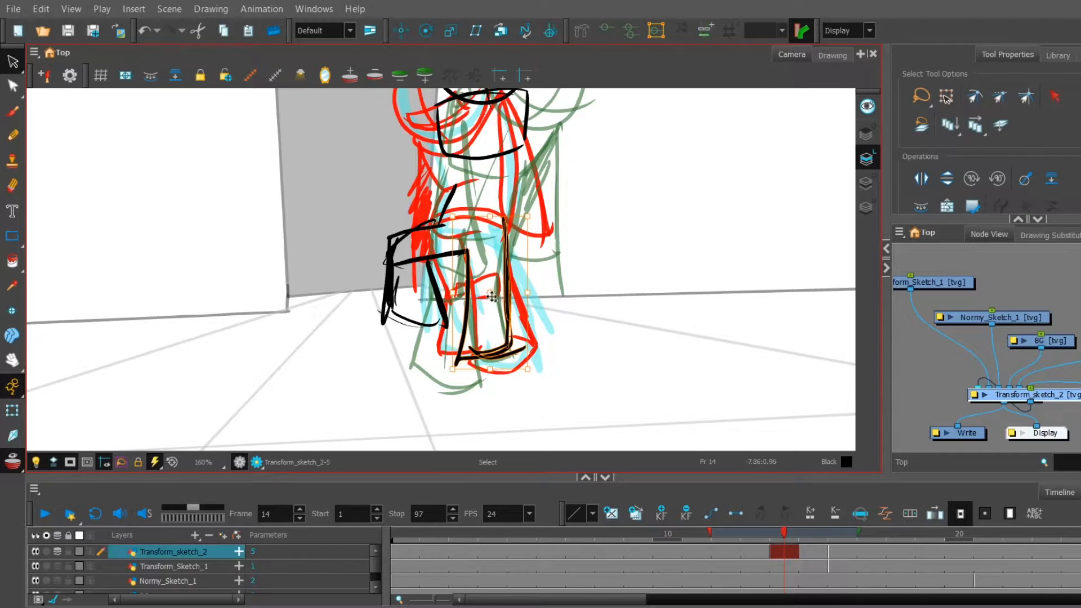
pyautogui.moveTo(495, 369); pyautogui.dragTo(496, 362)
pyautogui.moveTo(403, 179)
pyautogui.mouseDown()
pyautogui.moveTo(397, 214)
pyautogui.moveTo(442, 345)
pyautogui.moveTo(450, 254)
pyautogui.mouseUp()
pyautogui.moveTo(428, 315); pyautogui.dragTo(429, 292)
pyautogui.moveTo(563, 290)
pyautogui.mouseDown()
pyautogui.moveTo(558, 319)
pyautogui.moveTo(561, 310)
pyautogui.mouseUp()
pyautogui.moveTo(472, 216)
pyautogui.mouseDown()
pyautogui.moveTo(485, 253)
pyautogui.moveTo(488, 219)
pyautogui.mouseUp()
# Step: Draw crossed facial guidelines on the raised head circle at frame 82
pyautogui.hotkey('alt', 'b')
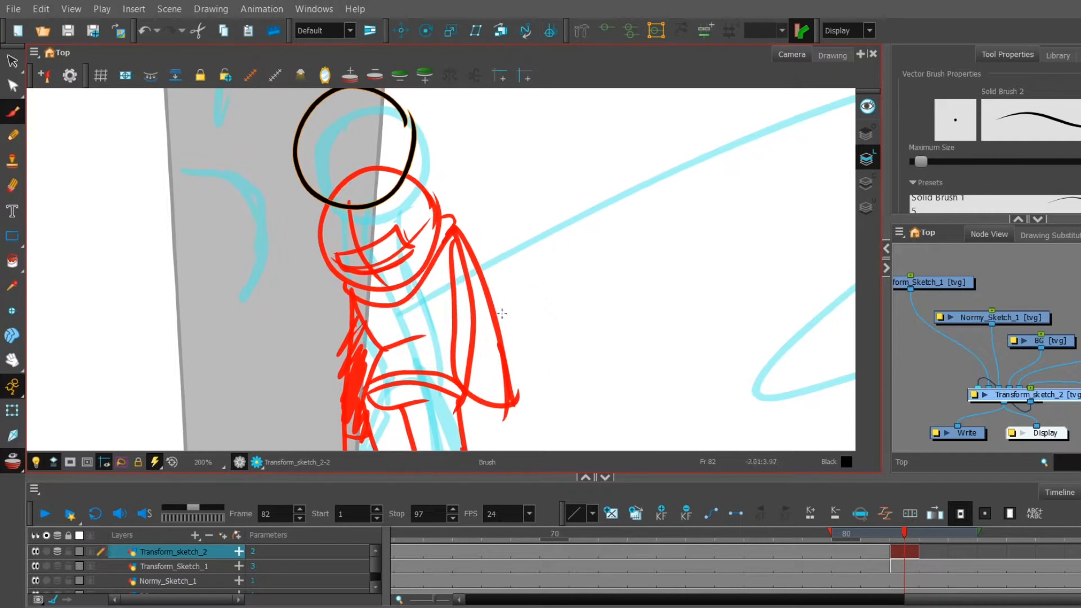
pyautogui.moveTo(463, 329)
pyautogui.mouseDown()
pyautogui.moveTo(444, 242)
pyautogui.moveTo(466, 294)
pyautogui.moveTo(446, 361)
pyautogui.mouseUp()
pyautogui.moveTo(319, 124); pyautogui.dragTo(365, 221)
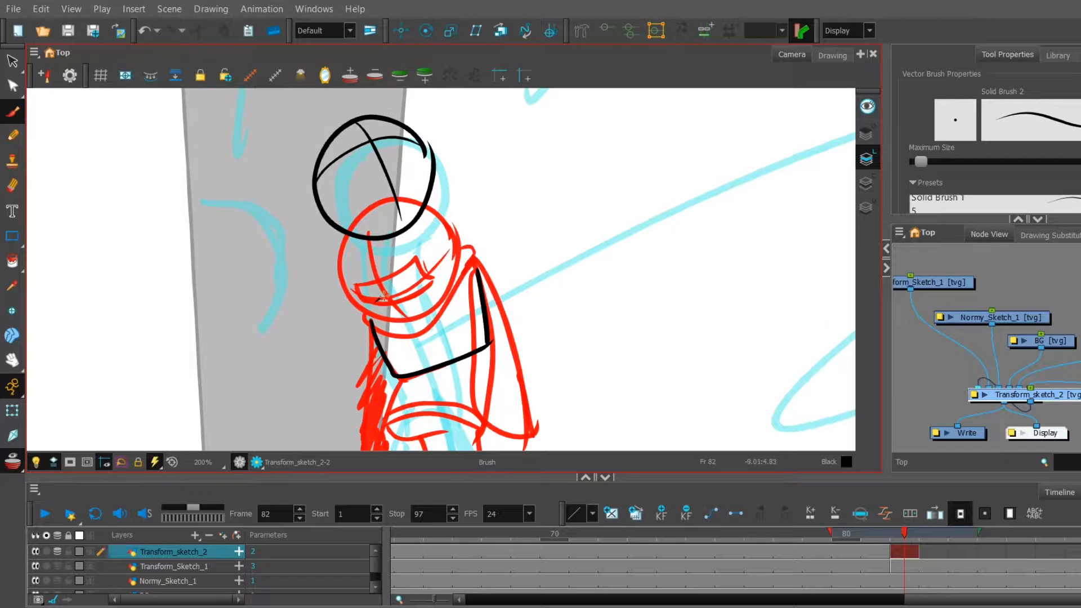
# Step: Close the top of the torso outline at frame 82 and move the torso up under the head
pyautogui.moveTo(376, 301); pyautogui.dragTo(473, 255)
pyautogui.hotkey('alt', 's')
pyautogui.moveTo(409, 211); pyautogui.dragTo(483, 248)
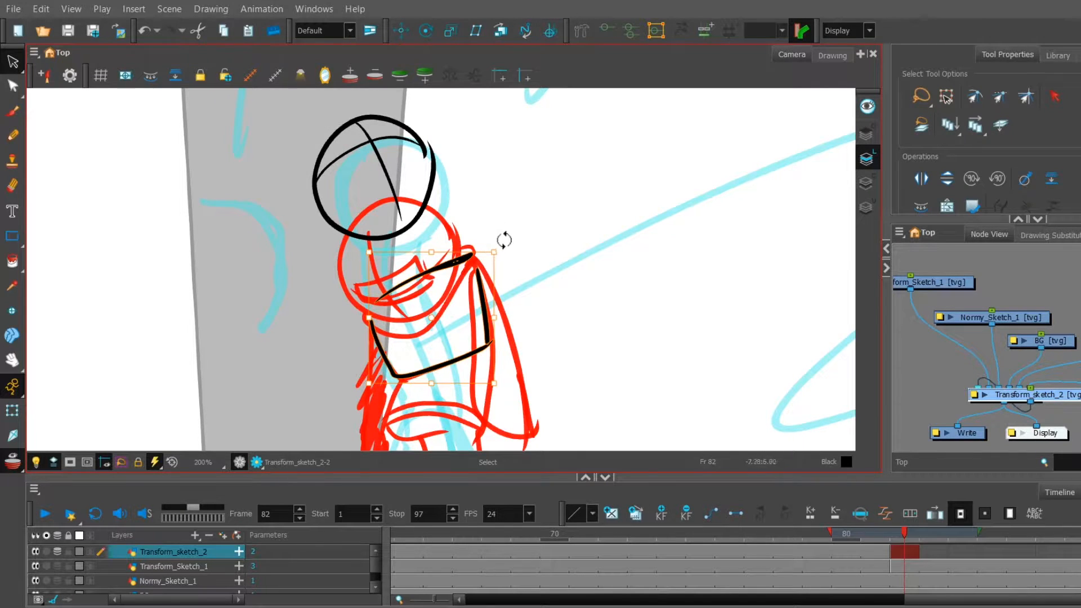
pyautogui.moveTo(484, 303); pyautogui.dragTo(464, 227)
pyautogui.click(12, 111)
# Step: Mark both shoulder joints and draw the body's centre line and left side contour
pyautogui.moveTo(341, 222); pyautogui.dragTo(340, 224)
pyautogui.moveTo(464, 178)
pyautogui.mouseDown()
pyautogui.moveTo(457, 195)
pyautogui.moveTo(461, 179)
pyautogui.mouseUp()
pyautogui.press('space')
pyautogui.moveTo(518, 309)
pyautogui.mouseDown()
pyautogui.moveTo(513, 199)
pyautogui.moveTo(505, 244)
pyautogui.mouseUp()
pyautogui.moveTo(384, 168); pyautogui.dragTo(435, 304)
pyautogui.moveTo(361, 217)
pyautogui.mouseDown()
pyautogui.moveTo(413, 235)
pyautogui.moveTo(387, 328)
pyautogui.moveTo(354, 309)
pyautogui.moveTo(364, 355)
pyautogui.mouseUp()
# Step: Sketch the waist sides and the curved hip lines below the torso at frame 82
pyautogui.press('space')
pyautogui.moveTo(496, 351)
pyautogui.mouseDown()
pyautogui.moveTo(555, 252)
pyautogui.moveTo(545, 235)
pyautogui.mouseUp()
pyautogui.moveTo(549, 294); pyautogui.dragTo(533, 355)
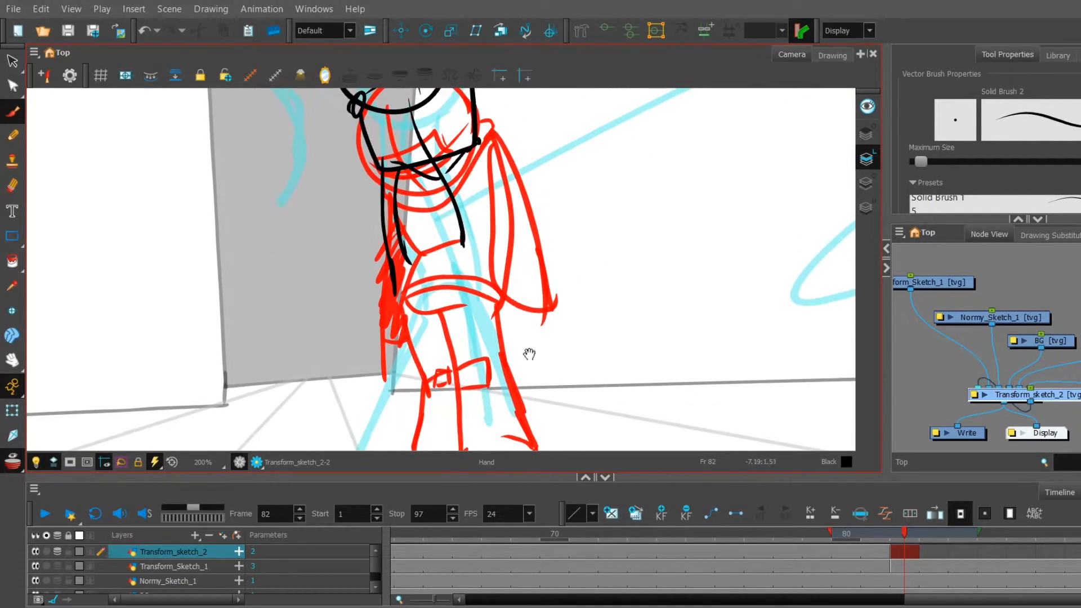
pyautogui.moveTo(405, 295)
pyautogui.mouseDown()
pyautogui.moveTo(454, 317)
pyautogui.moveTo(486, 300)
pyautogui.mouseUp()
pyautogui.press('space')
pyautogui.moveTo(505, 275); pyautogui.dragTo(498, 307)
pyautogui.moveTo(401, 286); pyautogui.dragTo(440, 320)
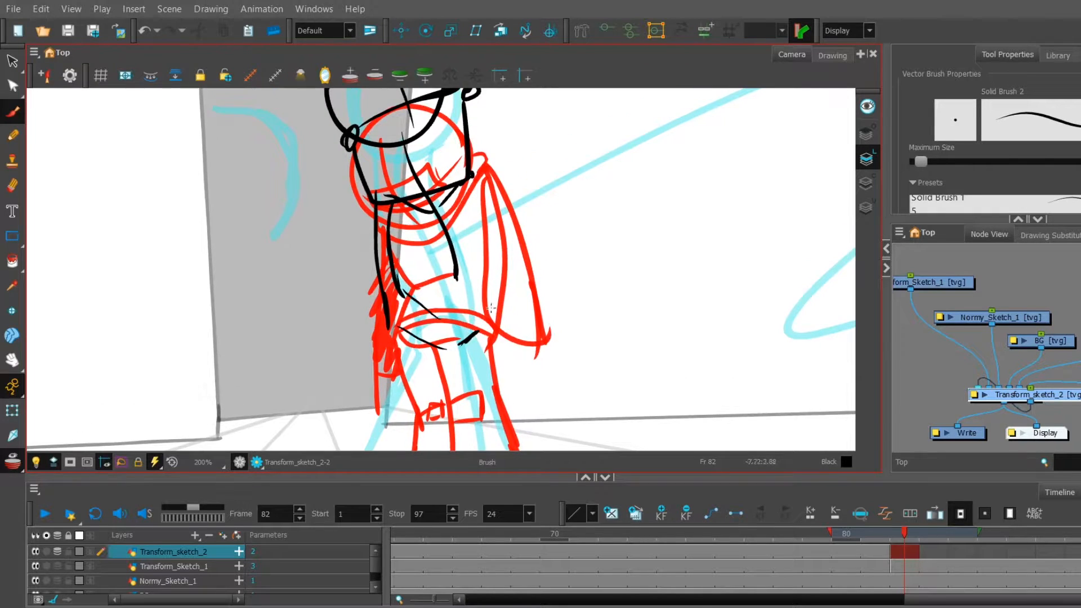
pyautogui.moveTo(467, 182)
pyautogui.mouseDown()
pyautogui.moveTo(459, 225)
pyautogui.moveTo(488, 308)
pyautogui.mouseUp()
pyautogui.moveTo(466, 252)
pyautogui.mouseDown()
pyautogui.moveTo(489, 300)
pyautogui.moveTo(442, 319)
pyautogui.mouseUp()
pyautogui.moveTo(441, 319)
pyautogui.mouseDown()
pyautogui.moveTo(476, 322)
pyautogui.moveTo(461, 344)
pyautogui.mouseUp()
pyautogui.moveTo(399, 330); pyautogui.dragTo(451, 350)
# Step: Draw both legs in a wide stride below the hips, with flared hems, at frame 82
pyautogui.press('space')
pyautogui.moveTo(505, 405)
pyautogui.mouseDown()
pyautogui.moveTo(518, 280)
pyautogui.moveTo(522, 307)
pyautogui.mouseUp()
pyautogui.moveTo(330, 418); pyautogui.dragTo(411, 413)
pyautogui.moveTo(409, 224)
pyautogui.mouseDown()
pyautogui.moveTo(344, 380)
pyautogui.moveTo(369, 428)
pyautogui.moveTo(405, 428)
pyautogui.mouseUp()
pyautogui.moveTo(462, 251); pyautogui.dragTo(405, 339)
pyautogui.moveTo(426, 286); pyautogui.dragTo(412, 416)
pyautogui.moveTo(411, 341)
pyautogui.mouseDown()
pyautogui.moveTo(407, 412)
pyautogui.moveTo(376, 422)
pyautogui.mouseUp()
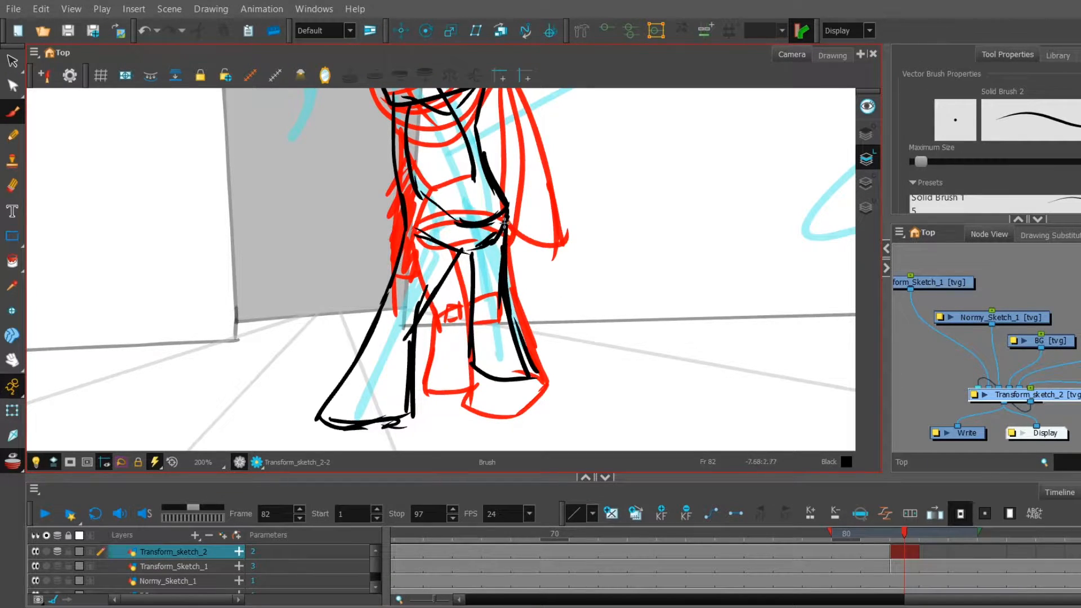
pyautogui.moveTo(467, 252); pyautogui.dragTo(516, 345)
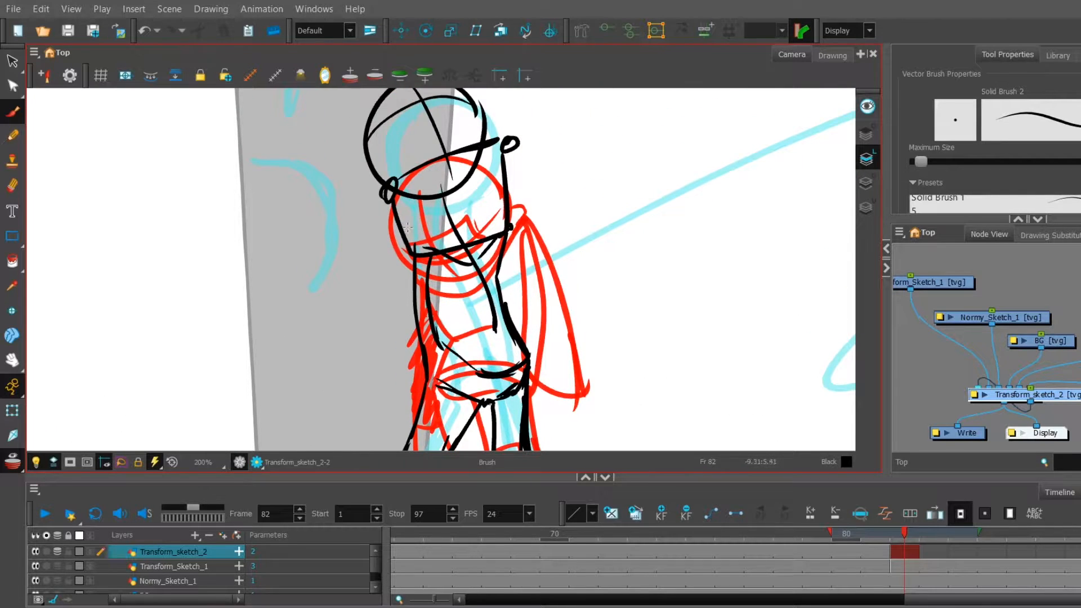
# Step: Place the head circle up and left of the previous head at frame 84 and draw its vertical facial guideline
pyautogui.press('.')
pyautogui.press('.')
pyautogui.moveTo(386, 265); pyautogui.dragTo(387, 304)
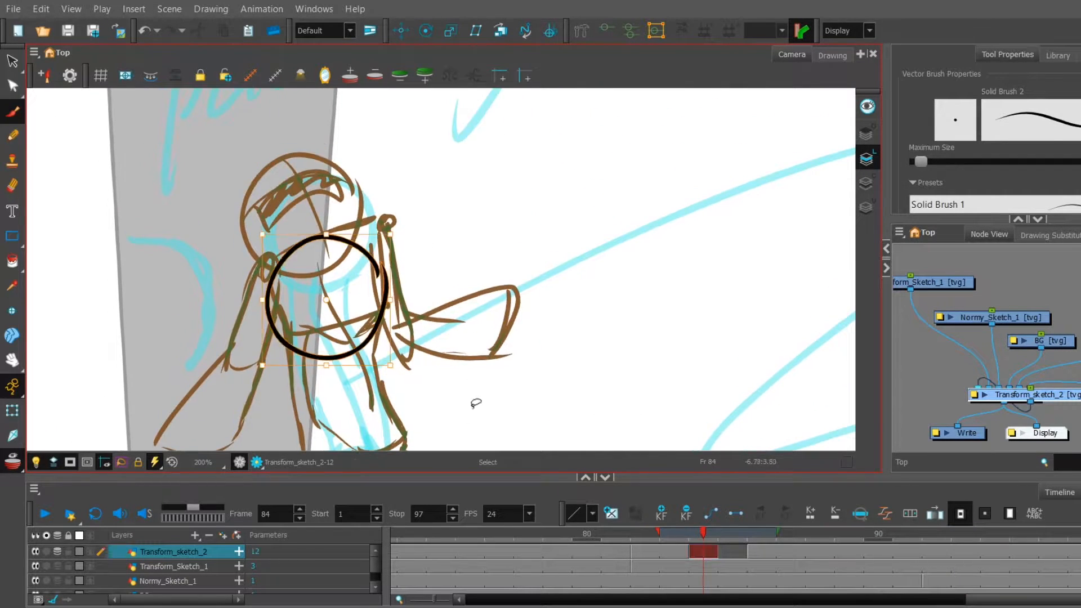
pyautogui.click(11, 61)
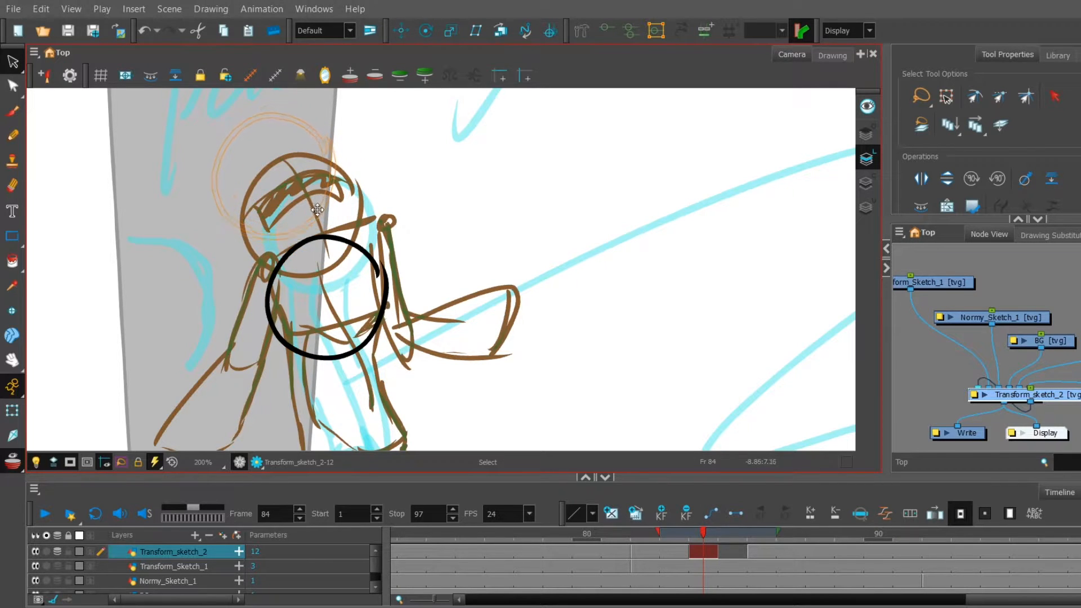
pyautogui.moveTo(317, 210); pyautogui.dragTo(318, 208)
pyautogui.hotkey('alt', 'b')
pyautogui.moveTo(256, 119); pyautogui.dragTo(298, 174)
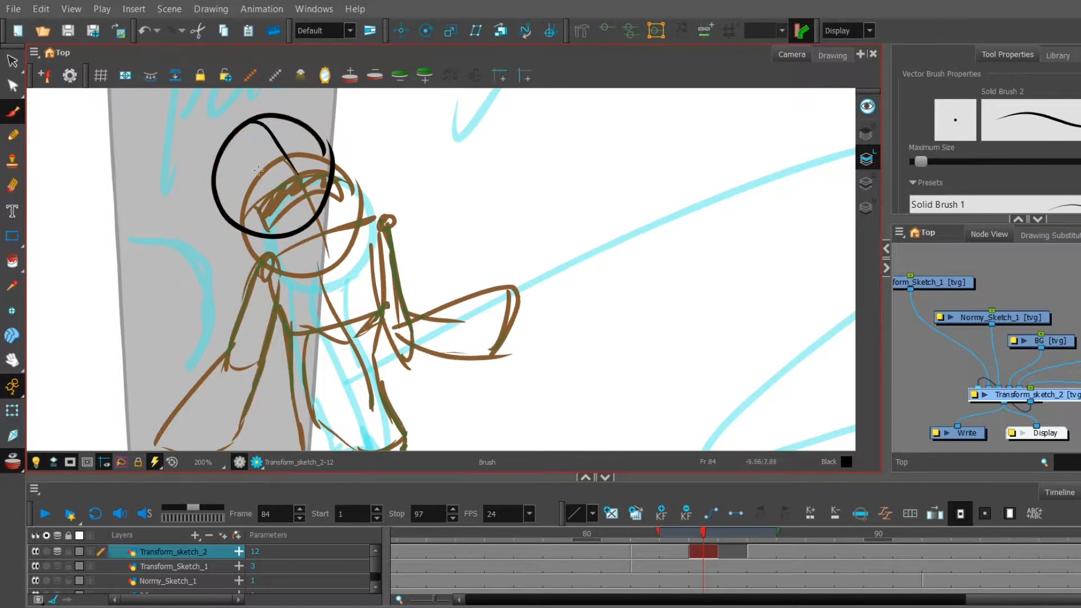
# Step: Draw the hip band and two straight standing legs below it at frame 84, redoing the near leg's strokes
pyautogui.moveTo(383, 318); pyautogui.dragTo(443, 215)
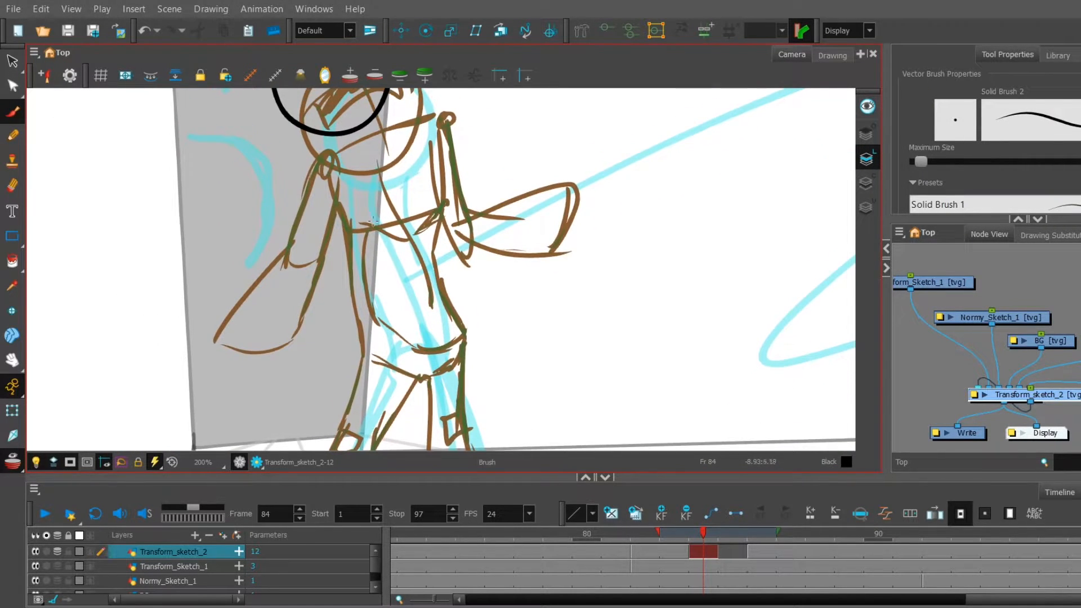
pyautogui.moveTo(372, 211); pyautogui.dragTo(470, 292)
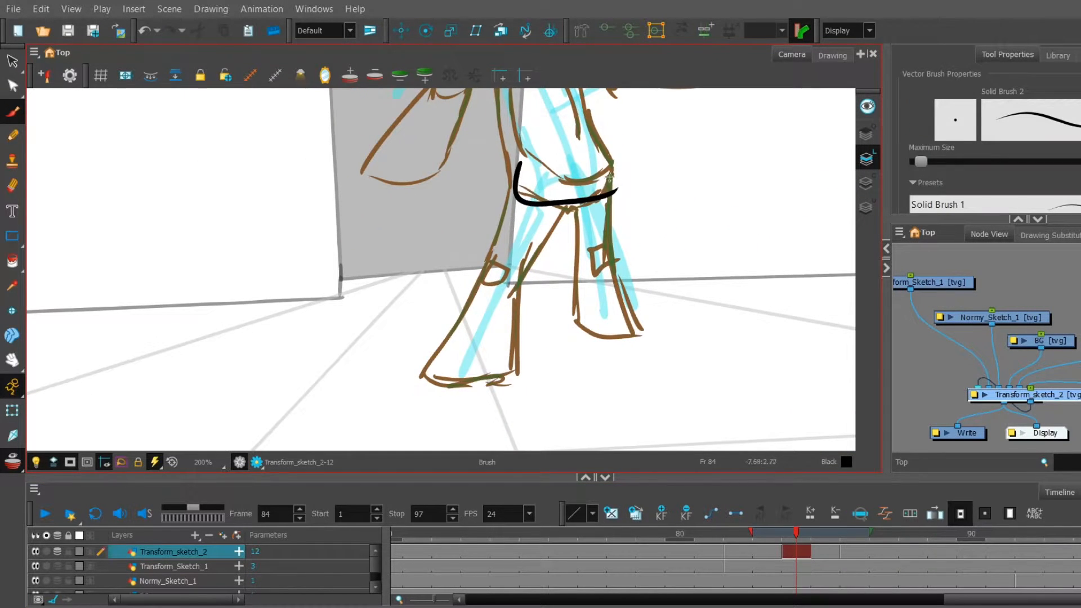
pyautogui.moveTo(600, 211); pyautogui.dragTo(593, 239)
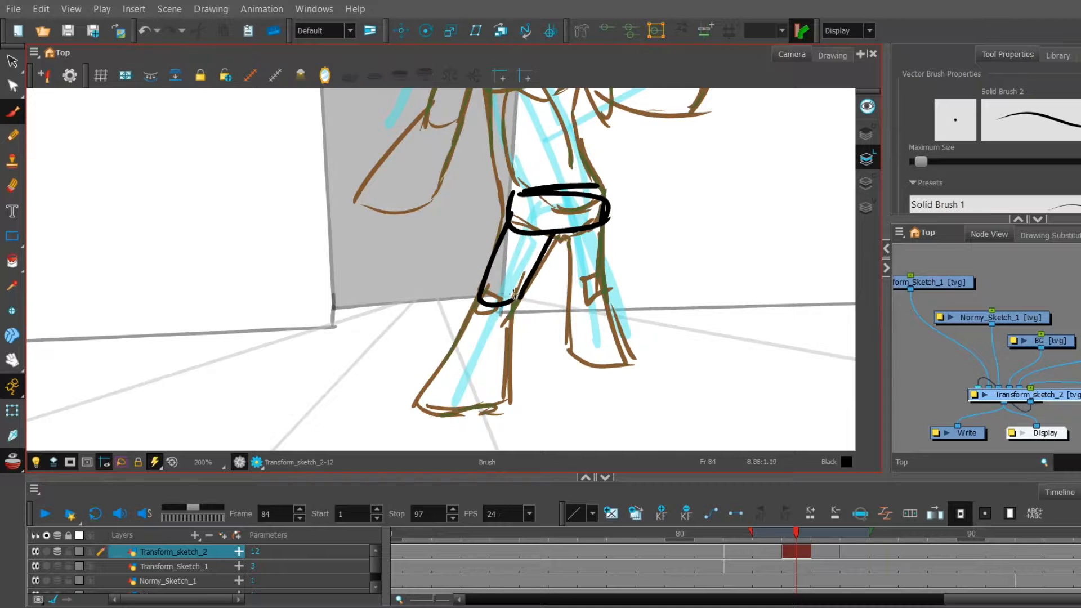
pyautogui.hotkey('ctrl', 'z')
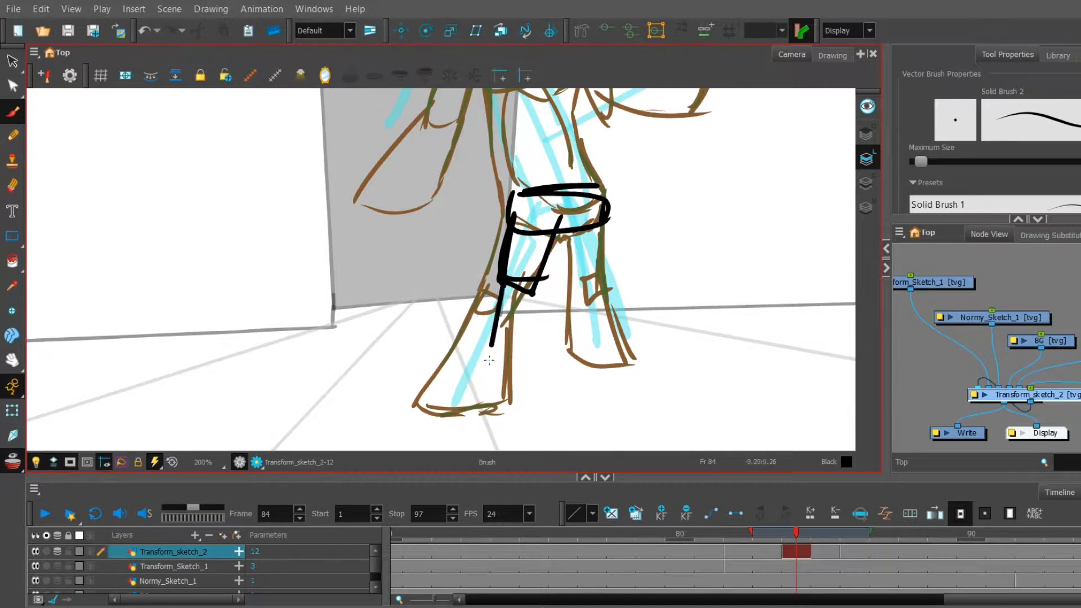
pyautogui.moveTo(496, 325); pyautogui.dragTo(497, 400)
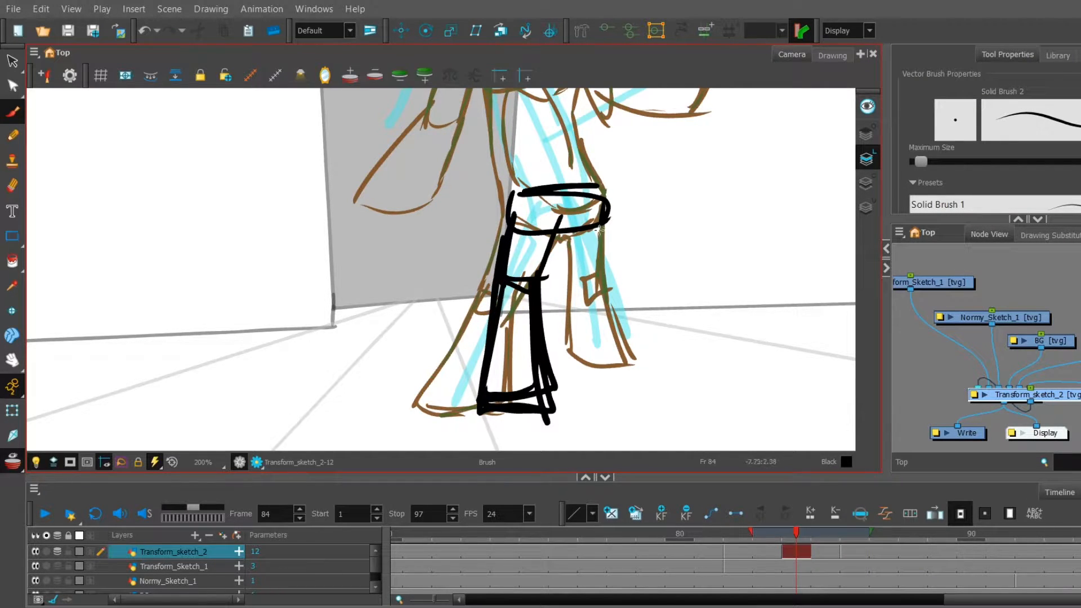
pyautogui.hotkey('ctrl', 'z')
pyautogui.moveTo(601, 220); pyautogui.dragTo(576, 360)
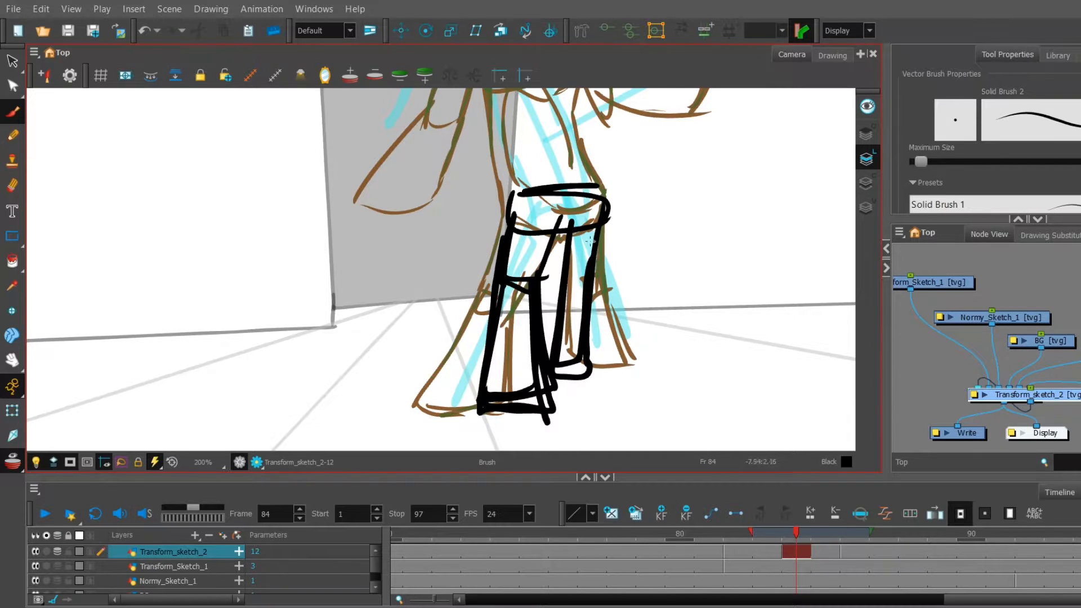
# Step: Draw a tilted chest box with a hatched lower band beneath the head at frame 84 and adjust its lines
pyautogui.click(13, 61)
pyautogui.moveTo(524, 191)
pyautogui.mouseDown()
pyautogui.moveTo(656, 204)
pyautogui.moveTo(591, 160)
pyautogui.mouseUp()
pyautogui.moveTo(586, 280); pyautogui.dragTo(576, 264)
pyautogui.moveTo(650, 231); pyautogui.dragTo(642, 412)
pyautogui.moveTo(551, 290); pyautogui.dragTo(574, 180)
pyautogui.moveTo(605, 270); pyautogui.dragTo(602, 328)
pyautogui.moveTo(520, 326); pyautogui.dragTo(515, 311)
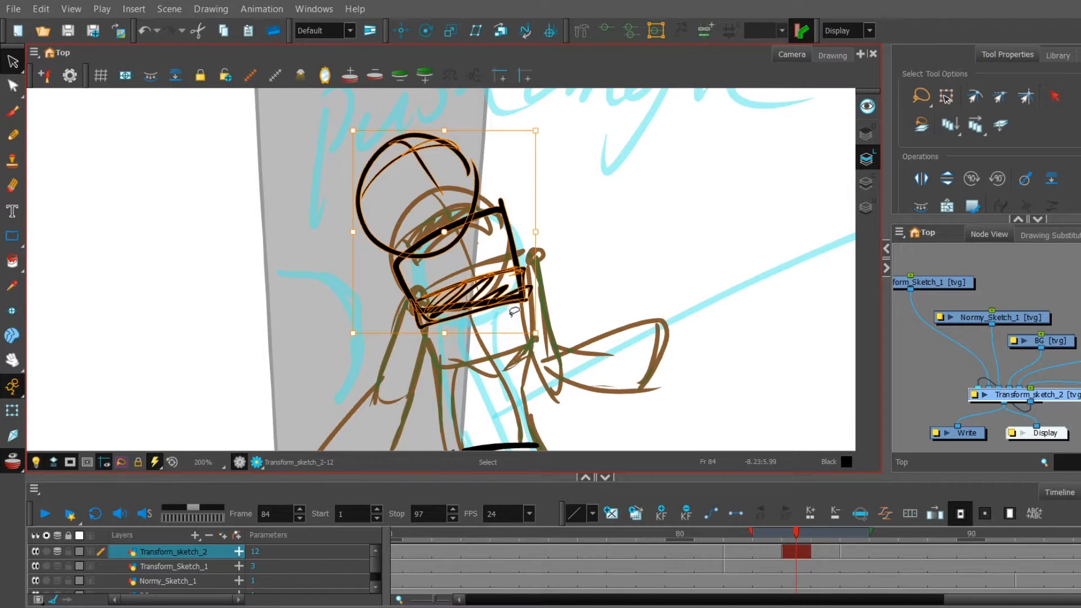
# Step: Draw the waist contours joining the chest box to the hip band at frame 84
pyautogui.click(12, 111)
pyautogui.moveTo(527, 275); pyautogui.dragTo(518, 215)
pyautogui.moveTo(455, 174); pyautogui.dragTo(490, 234)
pyautogui.moveTo(506, 296)
pyautogui.mouseDown()
pyautogui.moveTo(532, 177)
pyautogui.moveTo(507, 193)
pyautogui.mouseUp()
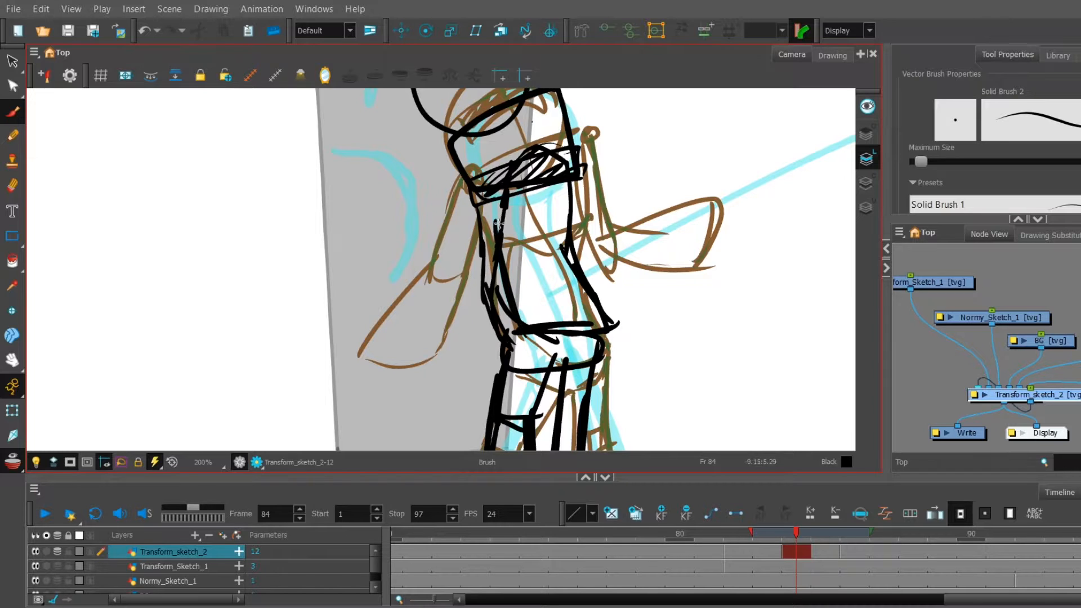
pyautogui.moveTo(621, 291)
pyautogui.mouseDown()
pyautogui.moveTo(619, 310)
pyautogui.moveTo(628, 293)
pyautogui.mouseUp()
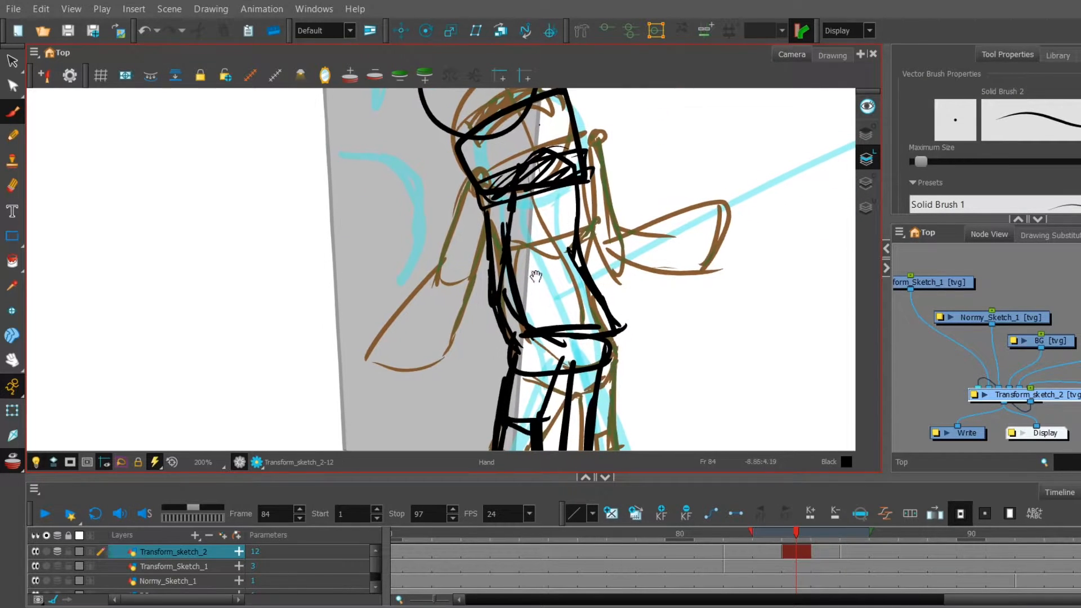
# Step: Draw both long arms hanging from the shoulders, with rounded ends, at frame 84
pyautogui.moveTo(449, 156)
pyautogui.mouseDown()
pyautogui.moveTo(437, 369)
pyautogui.moveTo(483, 369)
pyautogui.mouseUp()
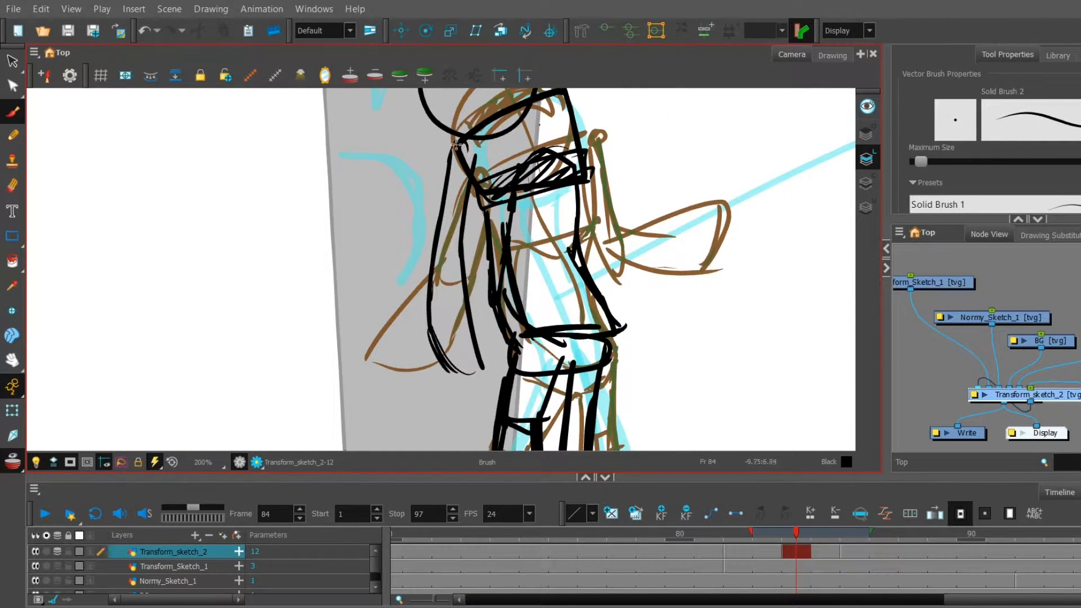
pyautogui.moveTo(462, 140); pyautogui.dragTo(479, 367)
pyautogui.moveTo(628, 220); pyautogui.dragTo(569, 251)
pyautogui.moveTo(504, 116); pyautogui.dragTo(607, 348)
pyautogui.scroll(-2, 619, 360)
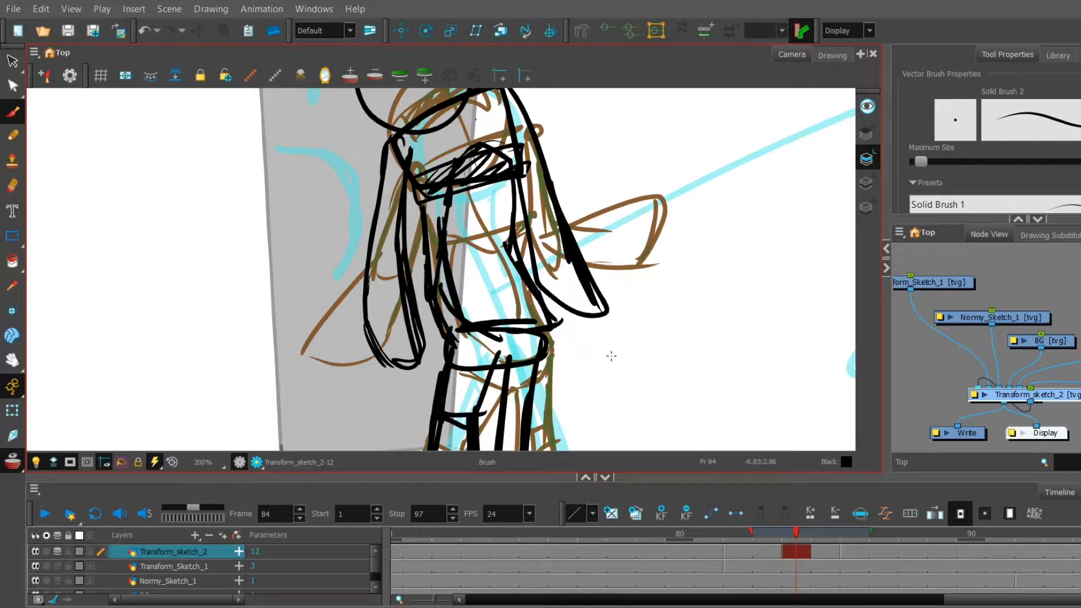
# Step: Erase part of the hatched chest band and draw jagged torn edges on the shirt at the chest and waist
pyautogui.hotkey('alt', 'e')
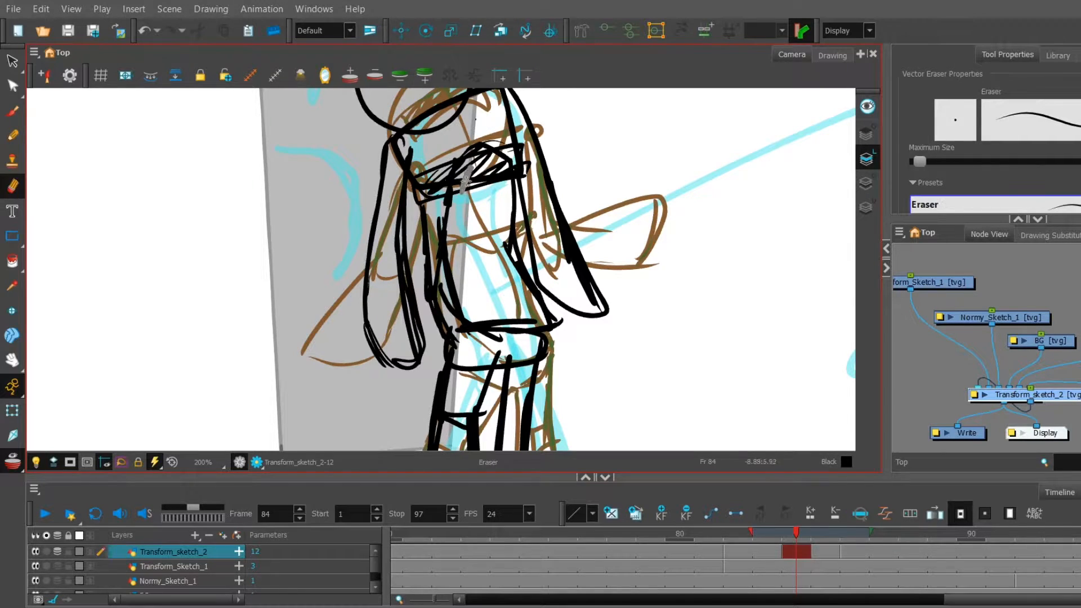
pyautogui.hotkey('alt', 'b')
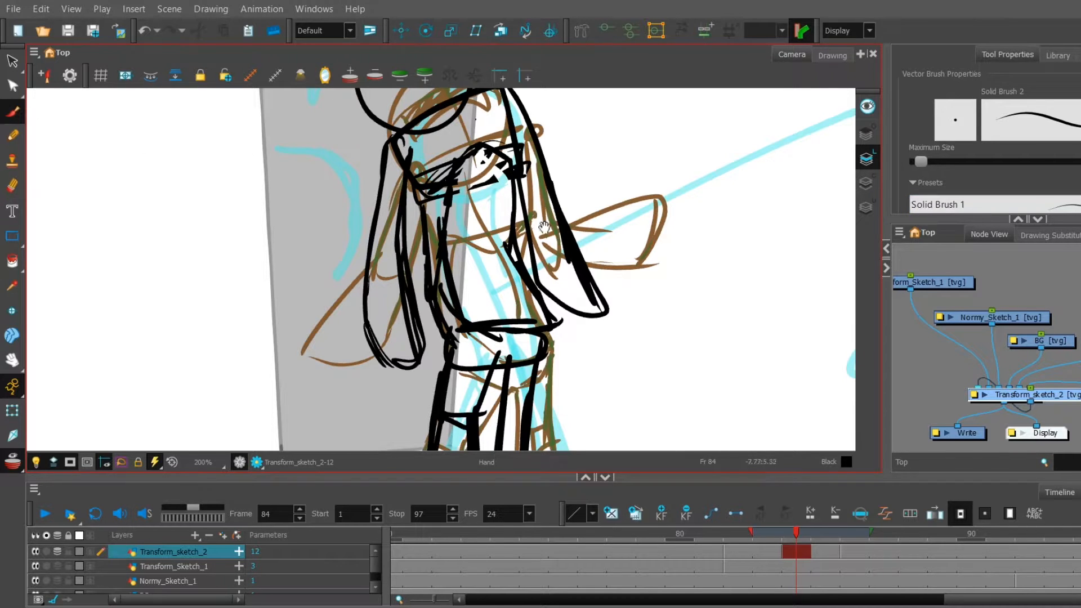
pyautogui.scroll(2, 469, 228)
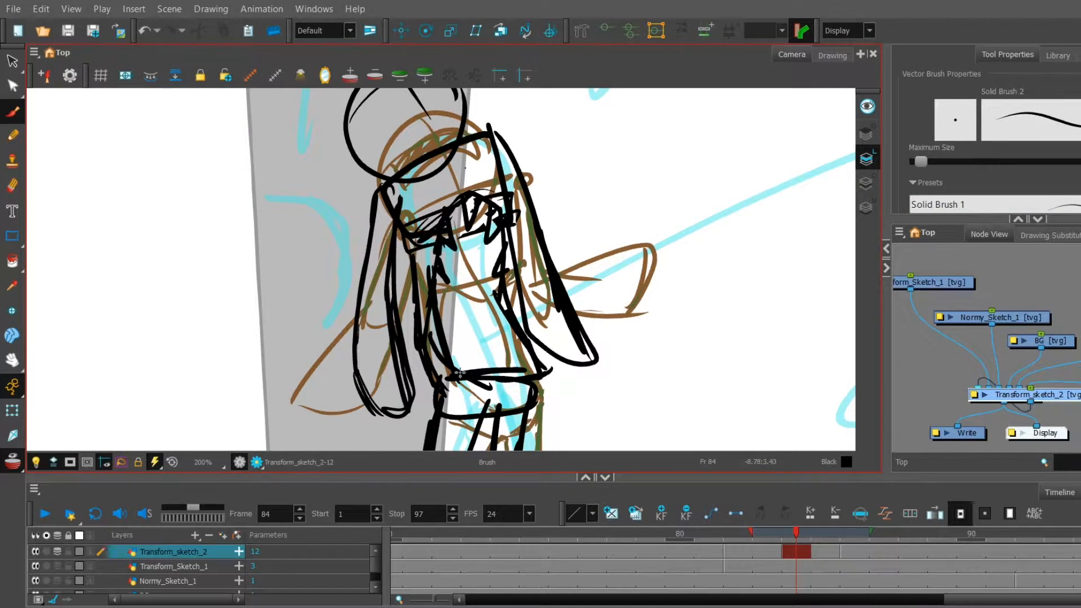
pyautogui.moveTo(511, 370); pyautogui.dragTo(524, 370)
pyautogui.press('space')
pyautogui.moveTo(616, 404); pyautogui.dragTo(533, 369)
pyautogui.moveTo(667, 307); pyautogui.dragTo(654, 395)
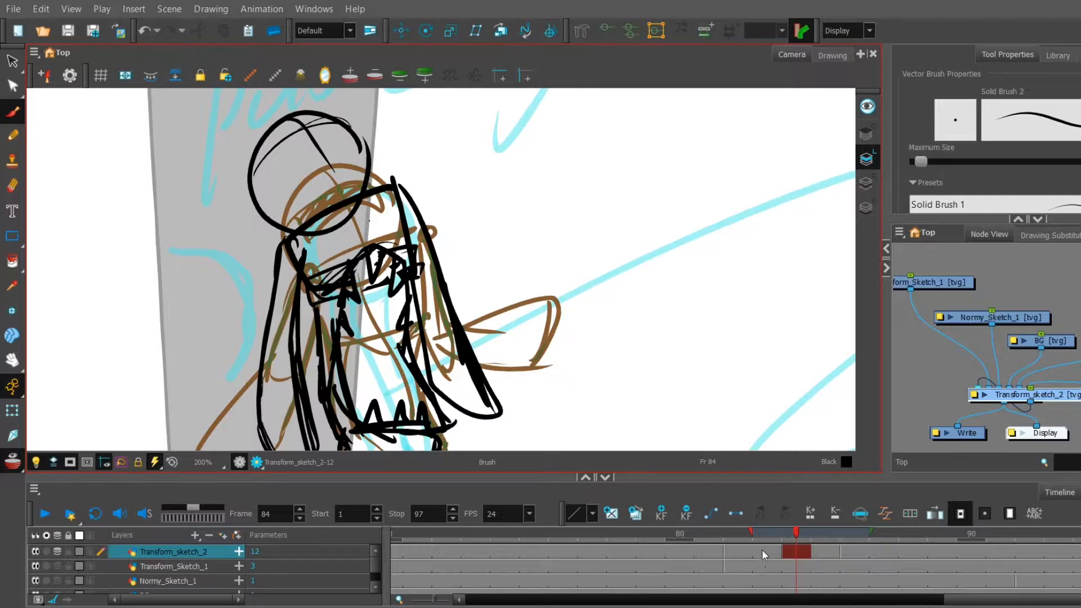
# Step: Retime Transform_sketch_2 in the exposure sheet so frame 84 is empty and drawing 12 covers frames 85 and 86
pyautogui.click(1079, 55)
pyautogui.click(959, 140)
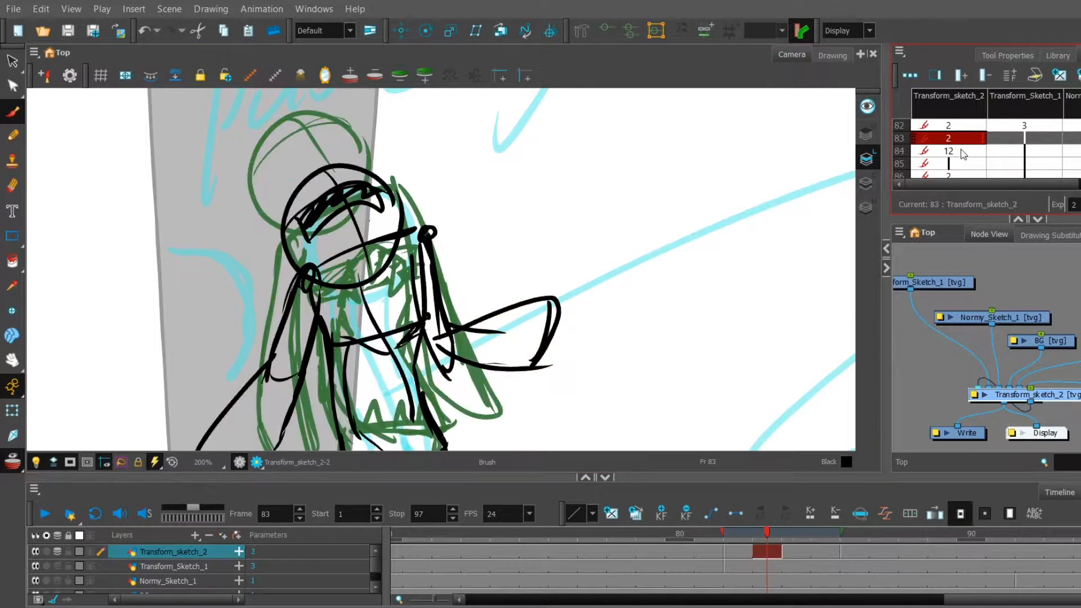
pyautogui.press('r')
pyautogui.click(964, 164)
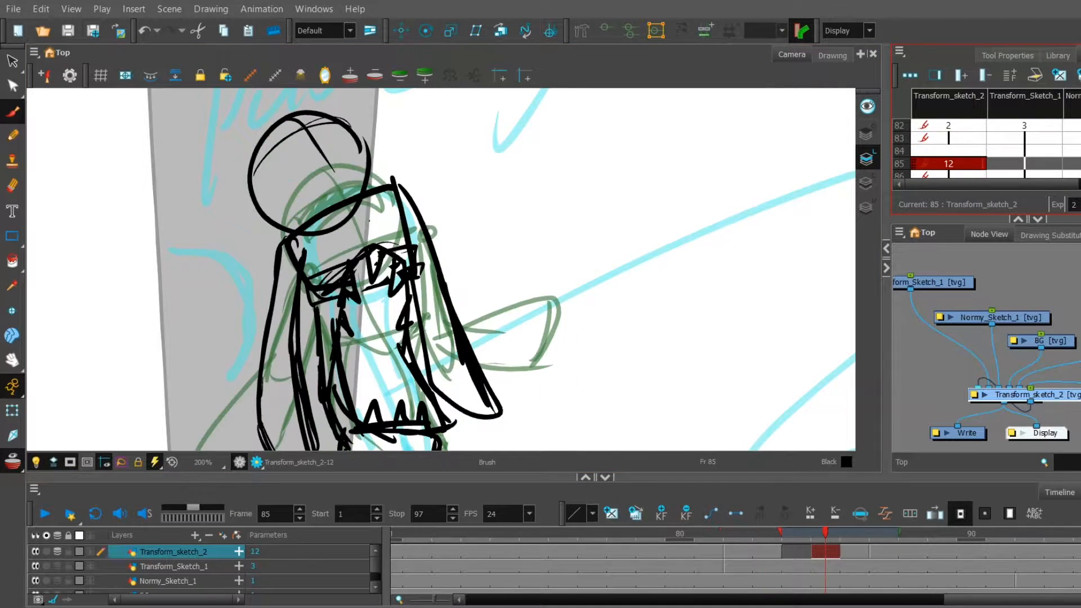
pyautogui.scroll(-2, 968, 164)
pyautogui.click(964, 167)
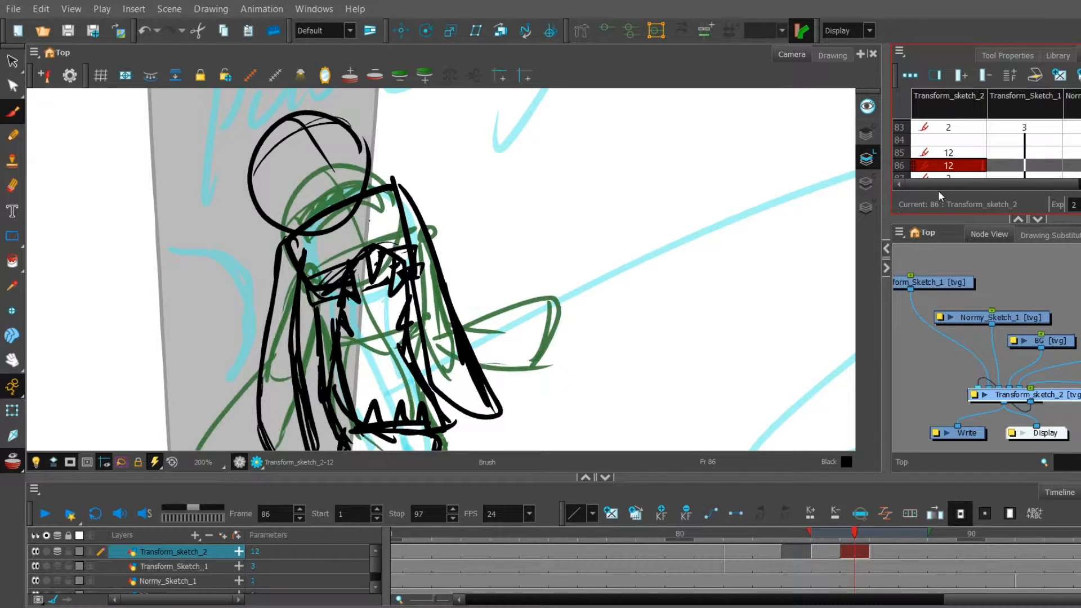
# Step: Draw a tilted chest box in a new drawing at frame 84 and adjust its placement
pyautogui.click(794, 552)
pyautogui.moveTo(495, 333); pyautogui.dragTo(514, 373)
pyautogui.moveTo(460, 350); pyautogui.dragTo(466, 360)
pyautogui.click(13, 61)
pyautogui.moveTo(499, 439); pyautogui.dragTo(444, 234)
pyautogui.moveTo(450, 237); pyautogui.dragTo(504, 358)
# Step: Copy the head circle from frame 85 into frame 84 and position it above the new chest box
pyautogui.click(825, 552)
pyautogui.hotkey('ctrl', 'c')
pyautogui.press(',')
pyautogui.hotkey('ctrl', 'v')
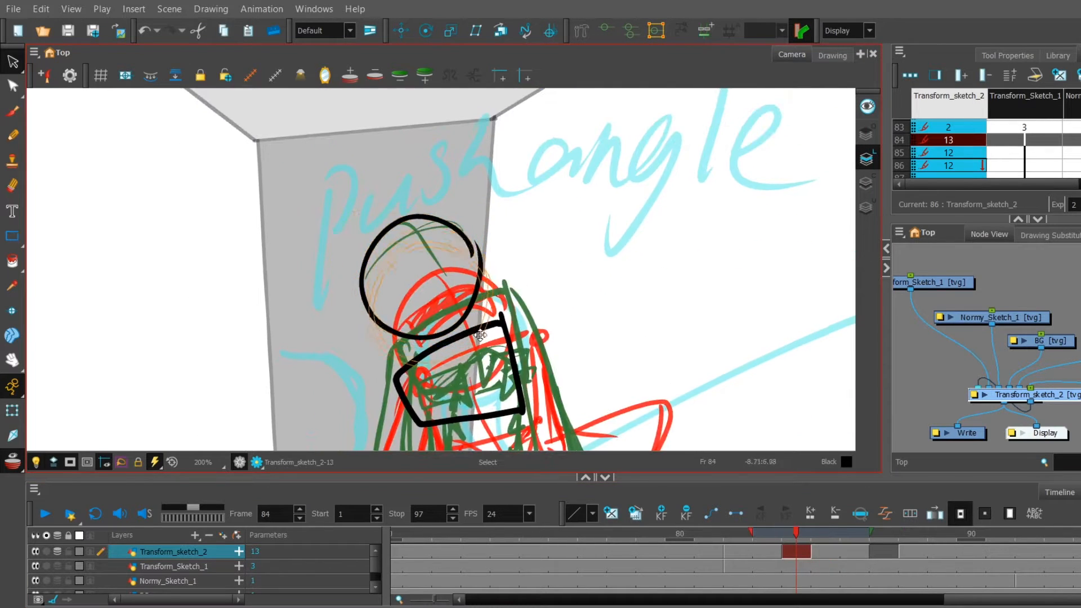
pyautogui.moveTo(423, 278); pyautogui.dragTo(432, 302)
pyautogui.hotkey('alt', 'b')
pyautogui.moveTo(493, 197); pyautogui.dragTo(594, 194)
pyautogui.moveTo(490, 231)
pyautogui.mouseDown()
pyautogui.moveTo(439, 400)
pyautogui.moveTo(475, 367)
pyautogui.mouseUp()
# Step: Paste the head circle into the empty frame 87 and move it into place for the next pose
pyautogui.click(884, 552)
pyautogui.moveTo(475, 270); pyautogui.dragTo(448, 359)
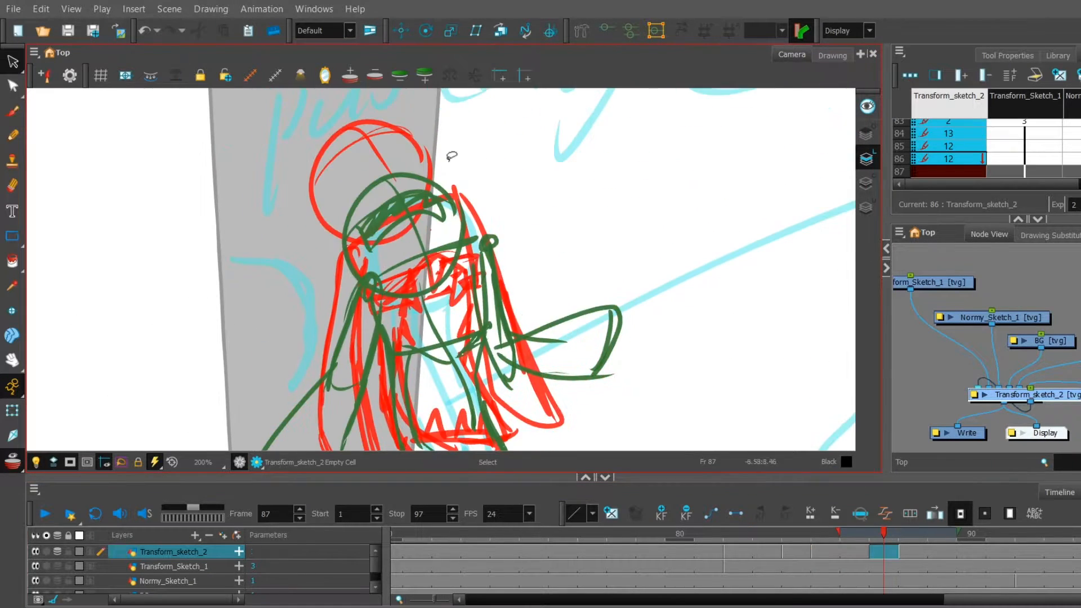
pyautogui.hotkey('ctrl', 'v')
pyautogui.moveTo(313, 242); pyautogui.dragTo(357, 253)
# Step: Draw the torso contours and both hanging arms with rounded ends at frame 87
pyautogui.hotkey('alt', 'b')
pyautogui.moveTo(422, 388)
pyautogui.mouseDown()
pyautogui.moveTo(442, 208)
pyautogui.moveTo(478, 249)
pyautogui.mouseUp()
pyautogui.moveTo(431, 409)
pyautogui.mouseDown()
pyautogui.moveTo(409, 307)
pyautogui.moveTo(439, 257)
pyautogui.mouseUp()
pyautogui.moveTo(478, 253); pyautogui.dragTo(480, 402)
pyautogui.moveTo(450, 220)
pyautogui.mouseDown()
pyautogui.moveTo(432, 383)
pyautogui.moveTo(452, 389)
pyautogui.mouseUp()
pyautogui.moveTo(338, 219); pyautogui.dragTo(298, 318)
pyautogui.moveTo(490, 270); pyautogui.dragTo(381, 283)
pyautogui.moveTo(332, 208); pyautogui.dragTo(442, 372)
# Step: Draw the hip band and both slightly bent legs at frame 87 and clean up the lines
pyautogui.moveTo(451, 442)
pyautogui.mouseDown()
pyautogui.moveTo(511, 214)
pyautogui.moveTo(525, 333)
pyautogui.mouseUp()
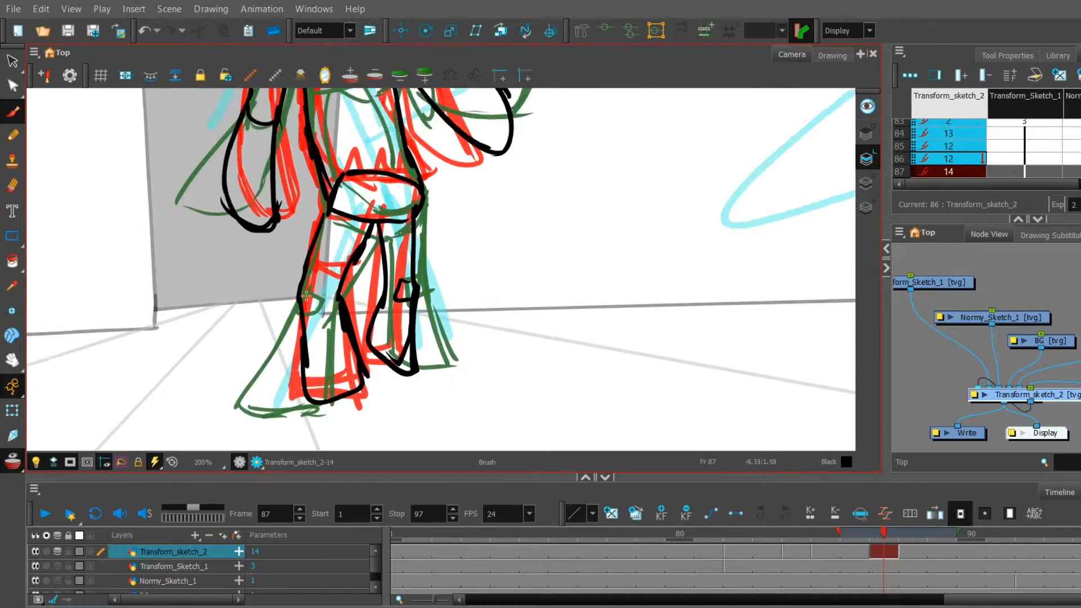
pyautogui.moveTo(428, 186); pyautogui.dragTo(445, 378)
pyautogui.hotkey('alt', 'e')
pyautogui.hotkey('alt', 'b')
pyautogui.click(798, 550)
pyautogui.moveTo(405, 253)
pyautogui.mouseDown()
pyautogui.moveTo(418, 284)
pyautogui.moveTo(350, 221)
pyautogui.moveTo(281, 187)
pyautogui.mouseUp()
pyautogui.click(883, 551)
# Step: Play back and scrub through the poses, and delete the Transform_sketch_2 exposures selected from frame 74 onward
pyautogui.click(12, 462)
pyautogui.click(45, 513)
pyautogui.click(45, 513)
pyautogui.moveTo(760, 600); pyautogui.dragTo(1072, 600)
pyautogui.click(743, 555)
pyautogui.moveTo(744, 537); pyautogui.dragTo(996, 539)
pyautogui.click(997, 594)
pyautogui.click(997, 552)
pyautogui.moveTo(999, 600); pyautogui.dragTo(933, 600)
pyautogui.moveTo(933, 600)
pyautogui.mouseDown()
pyautogui.moveTo(850, 600)
pyautogui.moveTo(944, 600)
pyautogui.mouseUp()
pyautogui.moveTo(673, 552)
pyautogui.mouseDown()
pyautogui.moveTo(741, 528)
pyautogui.moveTo(922, 532)
pyautogui.mouseUp()
pyautogui.press('Delete')
# Step: Paste the head circle at frame 74, move it into the leaning position and rough in the upper body
pyautogui.click(13, 461)
pyautogui.hotkey('ctrl', 'v')
pyautogui.moveTo(222, 169); pyautogui.dragTo(519, 214)
pyautogui.hotkey('alt', 'b')
pyautogui.moveTo(339, 361); pyautogui.dragTo(331, 360)
pyautogui.moveTo(550, 102); pyautogui.dragTo(366, 400)
pyautogui.moveTo(524, 376)
pyautogui.mouseDown()
pyautogui.moveTo(526, 323)
pyautogui.moveTo(497, 381)
pyautogui.mouseUp()
pyautogui.hotkey('alt', 's')
pyautogui.moveTo(235, 189)
pyautogui.mouseDown()
pyautogui.moveTo(253, 285)
pyautogui.moveTo(438, 248)
pyautogui.mouseUp()
pyautogui.moveTo(521, 361)
pyautogui.mouseDown()
pyautogui.moveTo(524, 266)
pyautogui.moveTo(580, 333)
pyautogui.moveTo(531, 426)
pyautogui.mouseUp()
# Step: Draw the leaning torso, the hip oval and the legs over the blue sketch at frame 74
pyautogui.hotkey('alt', 'b')
pyautogui.moveTo(511, 90); pyautogui.dragTo(476, 411)
pyautogui.moveTo(550, 352); pyautogui.dragTo(545, 381)
pyautogui.hotkey('ctrl', 'z')
pyautogui.moveTo(368, 357); pyautogui.dragTo(379, 272)
pyautogui.moveTo(360, 388); pyautogui.dragTo(403, 218)
pyautogui.moveTo(363, 149); pyautogui.dragTo(349, 214)
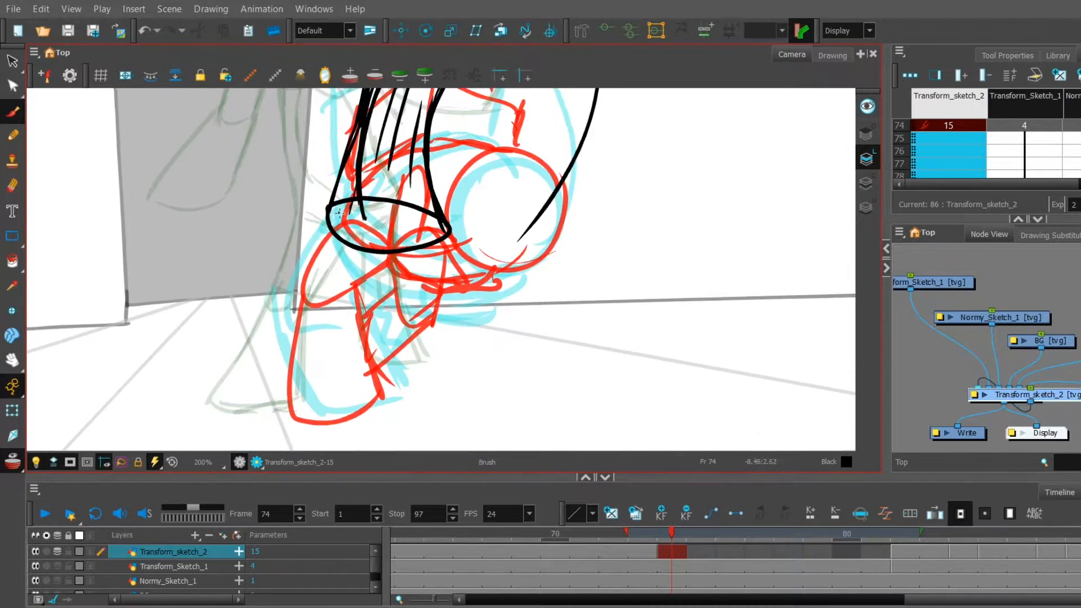
pyautogui.moveTo(557, 121)
pyautogui.mouseDown()
pyautogui.moveTo(548, 262)
pyautogui.moveTo(423, 345)
pyautogui.mouseUp()
# Step: Delete the Transform_sketch_2 exposures from frame 82 to frame 84
pyautogui.moveTo(687, 553); pyautogui.dragTo(745, 553)
pyautogui.click(759, 552)
pyautogui.moveTo(811, 535)
pyautogui.mouseDown()
pyautogui.moveTo(1020, 545)
pyautogui.moveTo(984, 565)
pyautogui.mouseUp()
pyautogui.moveTo(905, 551); pyautogui.dragTo(964, 552)
pyautogui.press('Delete')
# Step: Place the head circle between the neighbouring poses at frame 82 and draw the tilted chest box and the body's centre line
pyautogui.moveTo(218, 200); pyautogui.dragTo(221, 200)
pyautogui.hotkey('alt', 's')
pyautogui.moveTo(258, 287); pyautogui.dragTo(374, 203)
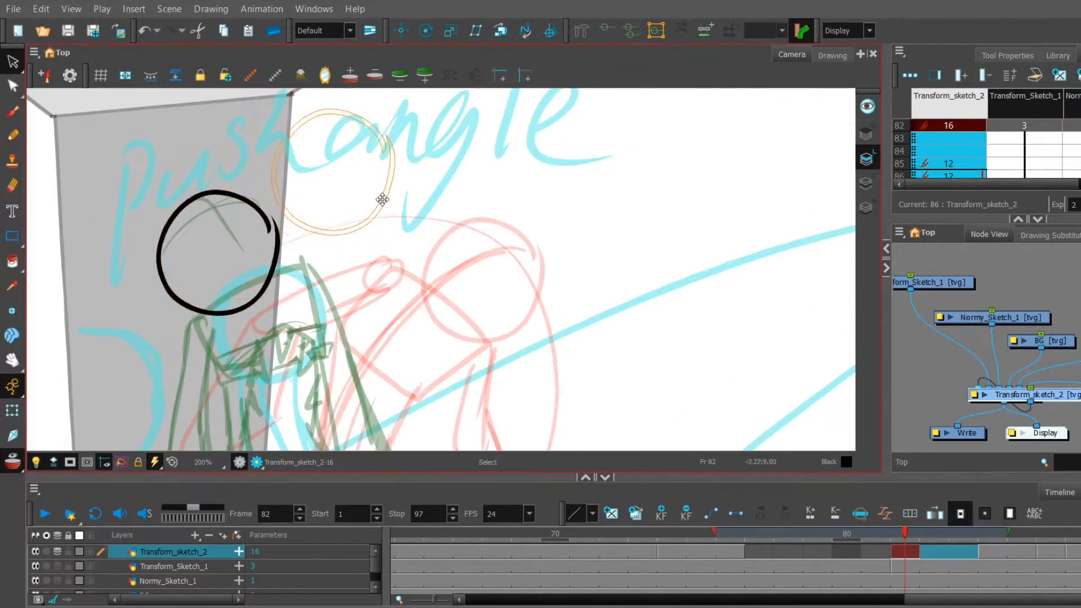
pyautogui.hotkey('alt', 'b')
pyautogui.moveTo(206, 224); pyautogui.dragTo(203, 227)
pyautogui.moveTo(320, 208); pyautogui.dragTo(338, 138)
pyautogui.hotkey('alt', 'b')
pyautogui.moveTo(268, 101); pyautogui.dragTo(265, 414)
# Step: Place copies of the head circle and chest box at frame 83, shifting and rotating them toward the standing pose
pyautogui.press('.')
pyautogui.moveTo(234, 230); pyautogui.dragTo(230, 238)
pyautogui.hotkey('alt', 's')
pyautogui.moveTo(224, 168); pyautogui.dragTo(307, 147)
pyautogui.moveTo(343, 301); pyautogui.dragTo(379, 274)
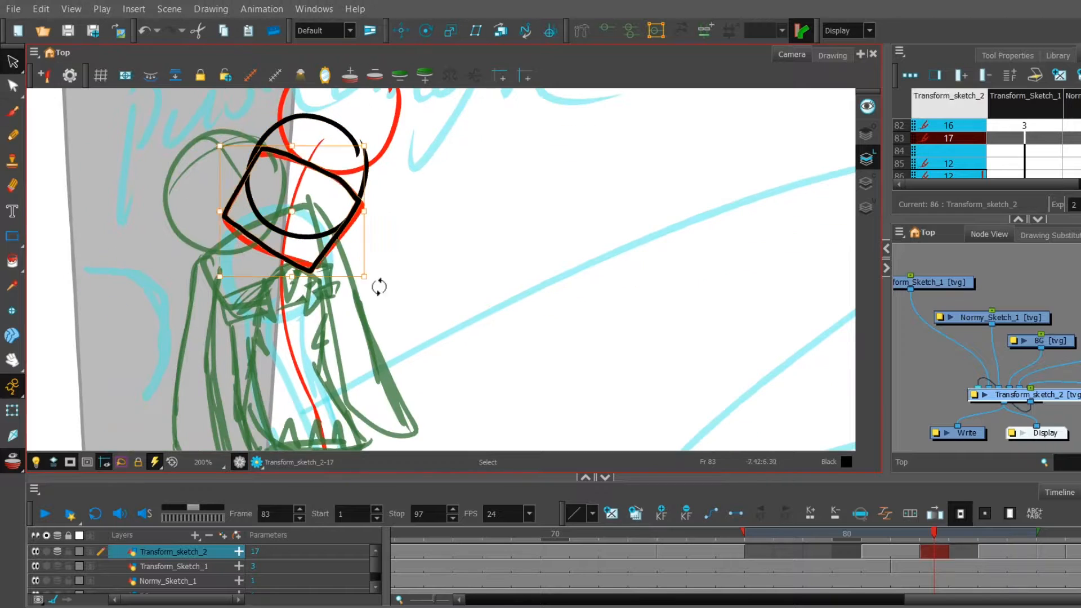
pyautogui.hotkey('alt', 'b')
pyautogui.moveTo(242, 383); pyautogui.dragTo(346, 115)
# Step: Shift drawing 16 to frame 81 and draw the near leg and the curved hip line
pyautogui.moveTo(948, 552); pyautogui.dragTo(960, 552)
pyautogui.press(',')
pyautogui.press(',')
pyautogui.moveTo(328, 220)
pyautogui.mouseDown()
pyautogui.moveTo(433, 251)
pyautogui.moveTo(290, 422)
pyautogui.mouseUp()
pyautogui.moveTo(290, 423); pyautogui.dragTo(403, 427)
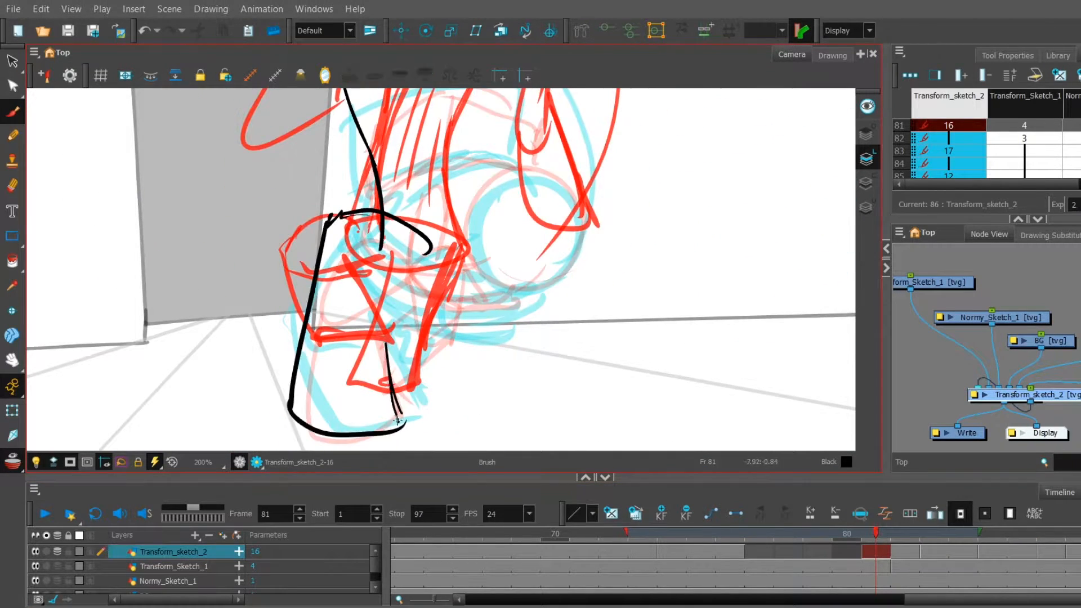
# Step: Draw the torso with jagged shirt edges and both arms at frame 81
pyautogui.moveTo(301, 107); pyautogui.dragTo(301, 242)
pyautogui.moveTo(331, 400); pyautogui.dragTo(291, 454)
pyautogui.moveTo(250, 194); pyautogui.dragTo(211, 349)
pyautogui.moveTo(383, 180); pyautogui.dragTo(454, 343)
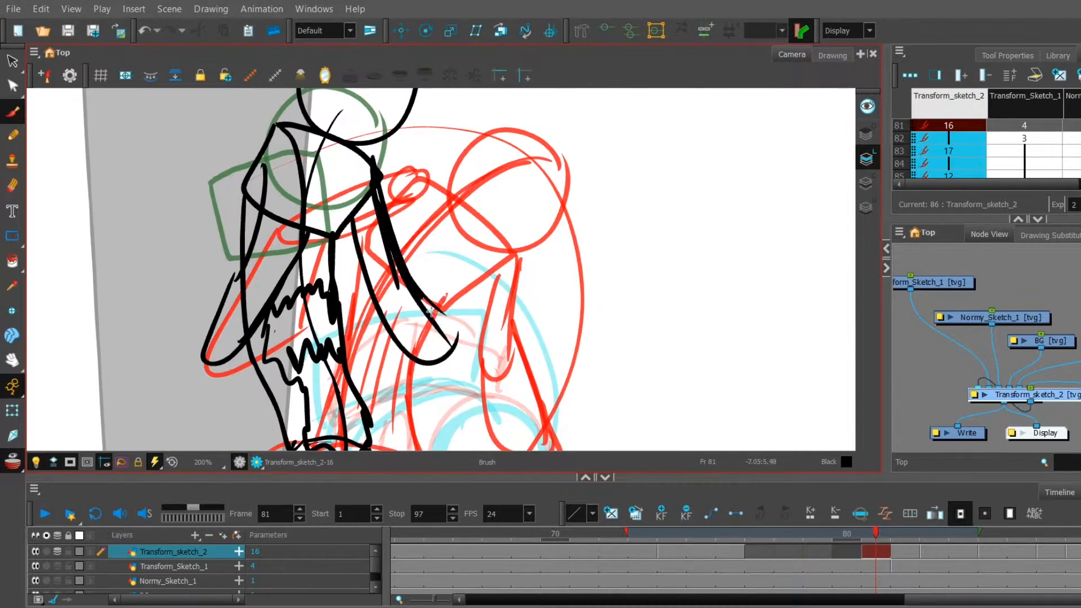
# Step: Scrub through the poses without onion skin, then paste the head circle into frame 84 and position it between the neighbouring heads
pyautogui.hotkey('alt', 'o')
pyautogui.moveTo(401, 433); pyautogui.dragTo(410, 272)
pyautogui.press('1')
pyautogui.moveTo(876, 532)
pyautogui.mouseDown()
pyautogui.moveTo(852, 532)
pyautogui.moveTo(923, 582)
pyautogui.moveTo(947, 555)
pyautogui.mouseUp()
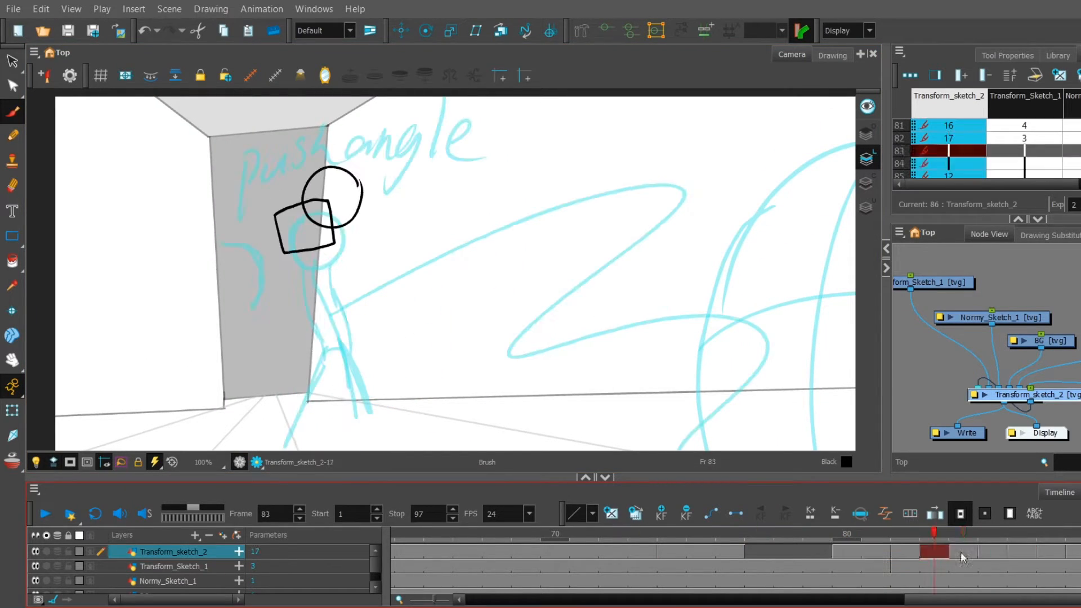
pyautogui.click(961, 552)
pyautogui.moveTo(120, 261); pyautogui.dragTo(101, 251)
pyautogui.hotkey('alt', 'o')
pyautogui.hotkey('alt', 's')
pyautogui.hotkey('ctrl', 'v')
pyautogui.moveTo(716, 533); pyautogui.dragTo(919, 533)
pyautogui.moveTo(1066, 533); pyautogui.dragTo(1009, 532)
pyautogui.press('2')
pyautogui.moveTo(270, 225); pyautogui.dragTo(441, 373)
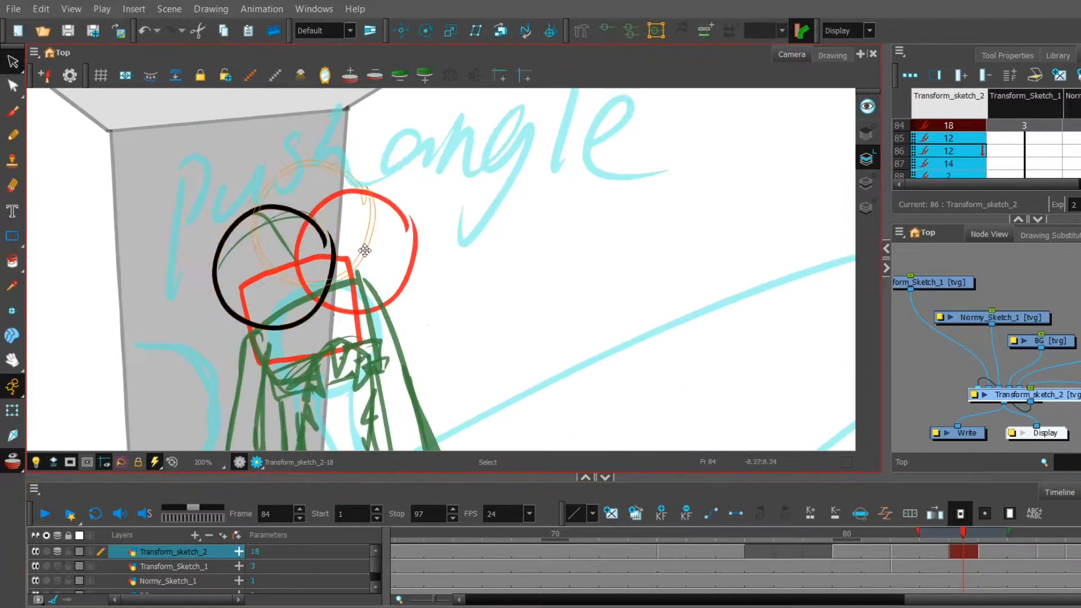
pyautogui.moveTo(275, 268); pyautogui.dragTo(301, 242)
pyautogui.moveTo(338, 337); pyautogui.dragTo(366, 236)
# Step: Draw the torso with its torn shirt, the bent near arm, the hips and the hatched far leg at frame 82
pyautogui.hotkey('alt', 'b')
pyautogui.press(',')
pyautogui.press(',')
pyautogui.moveTo(298, 264); pyautogui.dragTo(349, 411)
pyautogui.hotkey('alt', 't')
pyautogui.click(12, 111)
# Step: Erase the overlapping lines inside the near forearm and add the other arm at frame 82
pyautogui.click(13, 186)
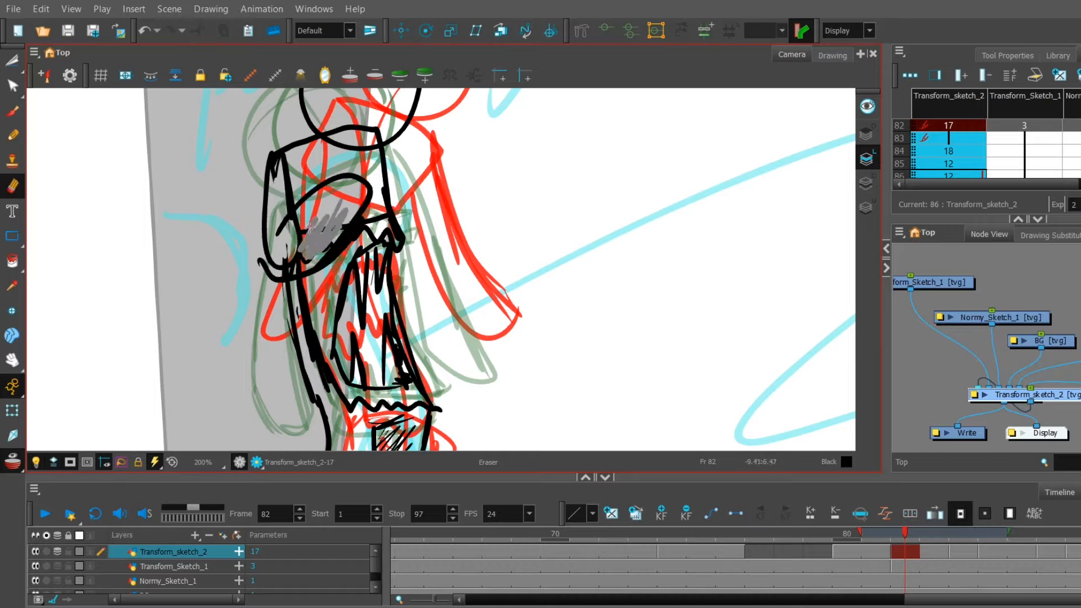
pyautogui.click(13, 111)
pyautogui.moveTo(478, 282); pyautogui.dragTo(340, 330)
# Step: Draw the legs, torso and arms of the in-between pose at frame 84
pyautogui.moveTo(905, 533)
pyautogui.mouseDown()
pyautogui.moveTo(1051, 533)
pyautogui.moveTo(963, 533)
pyautogui.mouseUp()
pyautogui.moveTo(281, 406); pyautogui.dragTo(276, 113)
pyautogui.moveTo(211, 198); pyautogui.dragTo(203, 369)
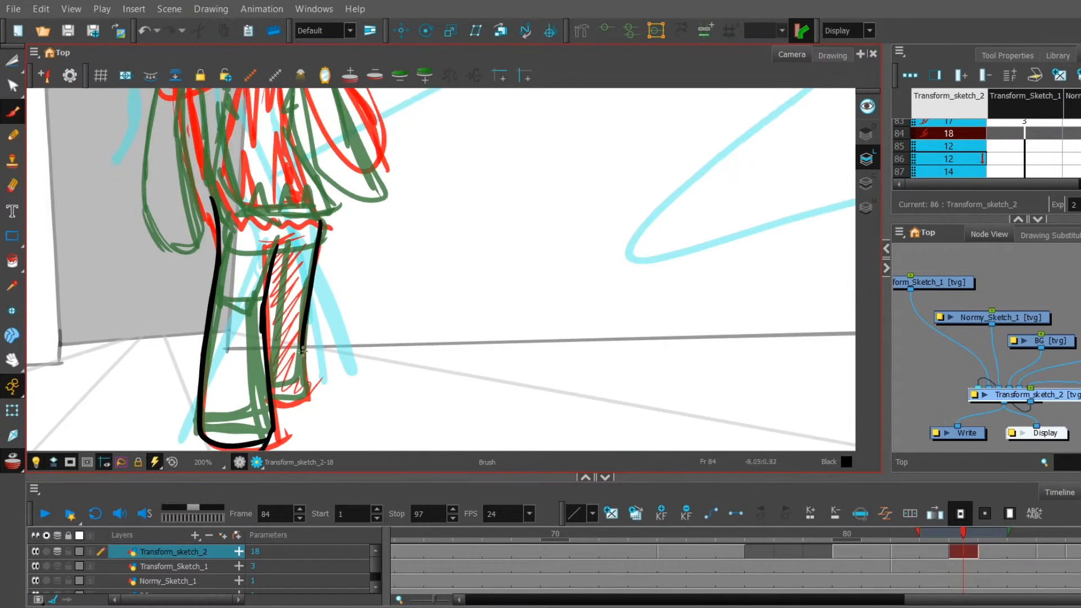
pyautogui.moveTo(338, 197); pyautogui.dragTo(304, 372)
pyautogui.moveTo(150, 174)
pyautogui.mouseDown()
pyautogui.moveTo(171, 293)
pyautogui.moveTo(214, 321)
pyautogui.mouseUp()
pyautogui.moveTo(281, 281); pyautogui.dragTo(325, 229)
pyautogui.moveTo(333, 140); pyautogui.dragTo(399, 270)
pyautogui.moveTo(251, 315); pyautogui.dragTo(349, 321)
# Step: Copy the head circle from the drawing at frame 75 into frame 76 and reposition it there
pyautogui.click(700, 555)
pyautogui.click(729, 567)
pyautogui.click(730, 553)
pyautogui.press('1')
pyautogui.click(12, 62)
pyautogui.press(',')
pyautogui.click(465, 175)
pyautogui.hotkey('ctrl', 'c')
pyautogui.press('.')
pyautogui.hotkey('ctrl', 'v')
pyautogui.moveTo(515, 295)
pyautogui.mouseDown()
pyautogui.moveTo(504, 257)
pyautogui.moveTo(509, 276)
pyautogui.mouseUp()
# Step: Copy the chest outline from frame 75 into frame 76 and shift it slightly upward beside the head
pyautogui.press(',')
pyautogui.click(442, 304)
pyautogui.hotkey('ctrl', 'c')
pyautogui.press('.')
pyautogui.hotkey('ctrl', 'v')
pyautogui.moveTo(444, 307); pyautogui.dragTo(439, 282)
# Step: Draw the back, belly line, hips, upper legs and arms of the hunched pose at frame 76
pyautogui.click(12, 111)
pyautogui.moveTo(364, 181); pyautogui.dragTo(306, 304)
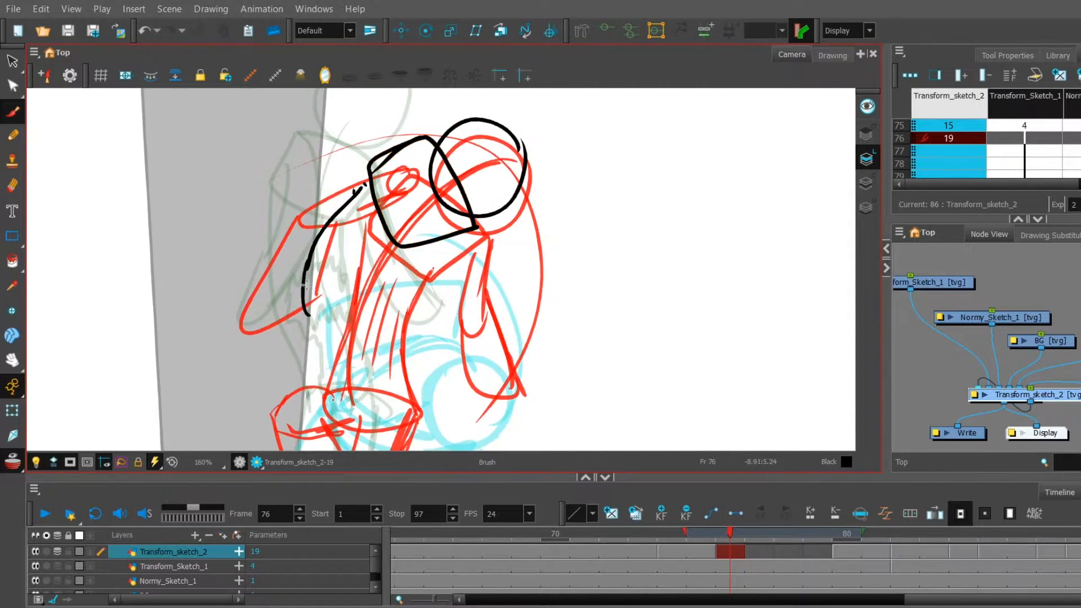
pyautogui.moveTo(460, 198)
pyautogui.mouseDown()
pyautogui.moveTo(402, 389)
pyautogui.moveTo(419, 395)
pyautogui.mouseUp()
pyautogui.moveTo(315, 198); pyautogui.dragTo(302, 225)
pyautogui.moveTo(367, 271); pyautogui.dragTo(336, 291)
pyautogui.moveTo(394, 406); pyautogui.dragTo(365, 358)
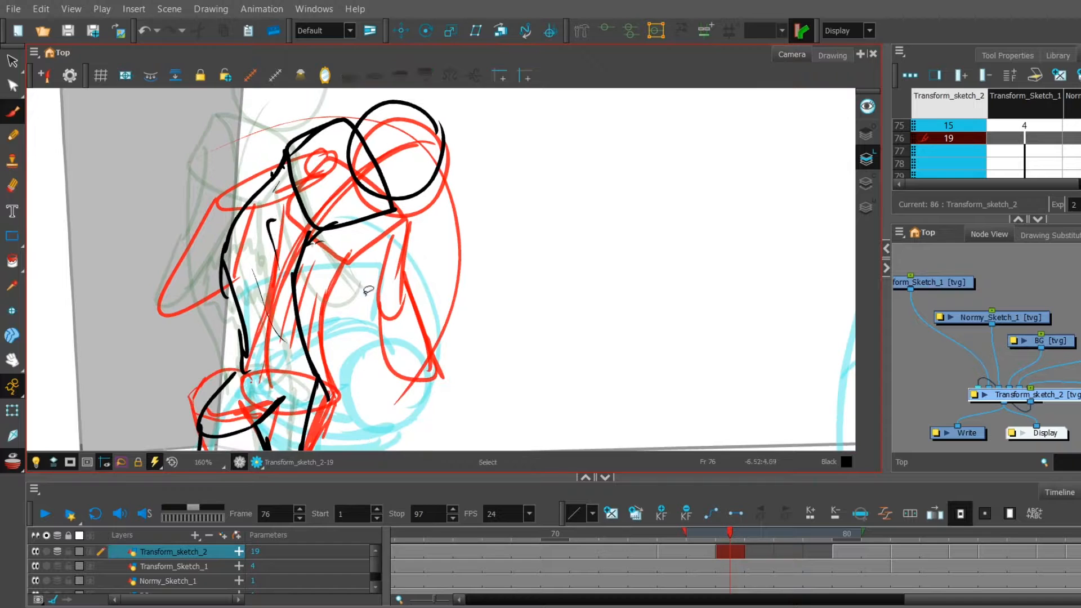
pyautogui.moveTo(367, 247); pyautogui.dragTo(401, 387)
pyautogui.moveTo(304, 332); pyautogui.dragTo(280, 434)
# Step: Paste the copied chest outline into frame 78 and move it slightly down
pyautogui.click(786, 554)
pyautogui.click(12, 62)
pyautogui.hotkey('ctrl', 'v')
pyautogui.moveTo(369, 259); pyautogui.dragTo(372, 278)
# Step: Draw the remaining torso, arm and leg lines of the in-between pose at frame 78
pyautogui.click(12, 111)
pyautogui.moveTo(220, 237); pyautogui.dragTo(277, 399)
pyautogui.moveTo(262, 271); pyautogui.dragTo(250, 394)
pyautogui.moveTo(281, 225); pyautogui.dragTo(292, 282)
pyautogui.moveTo(248, 247); pyautogui.dragTo(160, 391)
pyautogui.moveTo(316, 223); pyautogui.dragTo(331, 292)
# Step: Flip through the new poses with onion skin off and on, touching up the lines of the in-between
pyautogui.hotkey('alt', 'o')
pyautogui.click(782, 553)
pyautogui.press('g')
pyautogui.press('f')
pyautogui.press('g')
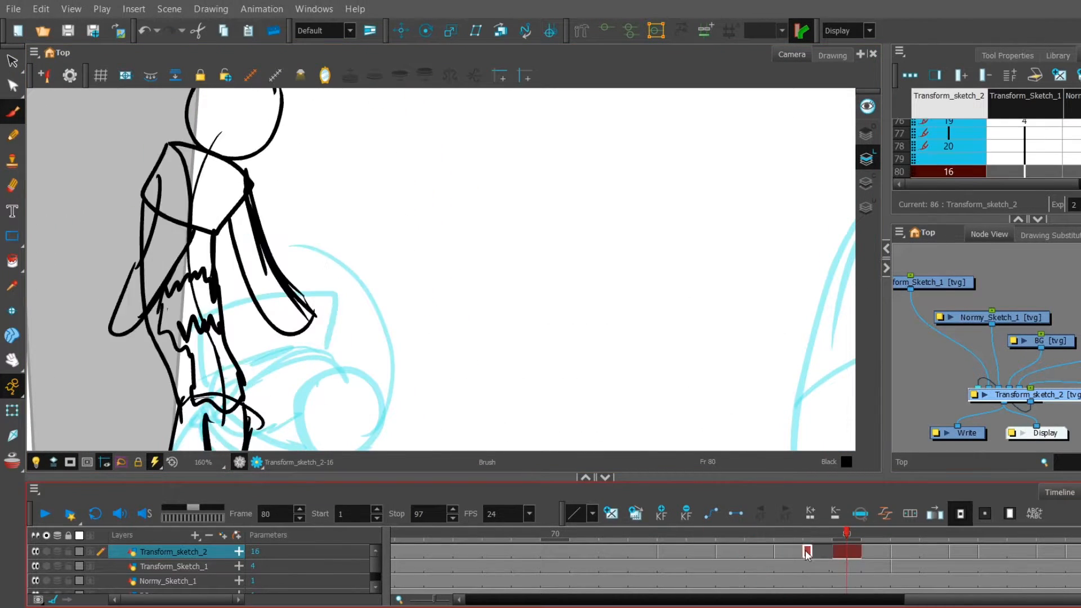
pyautogui.press('f')
pyautogui.hotkey('alt', 'o')
pyautogui.moveTo(183, 304); pyautogui.dragTo(213, 367)
pyautogui.press('f')
pyautogui.moveTo(315, 270); pyautogui.dragTo(394, 253)
pyautogui.hotkey('alt', 'o')
# Step: Play the animation in a loop and hide the Transform_Sketch_1 layer
pyautogui.click(206, 464)
pyautogui.click(45, 514)
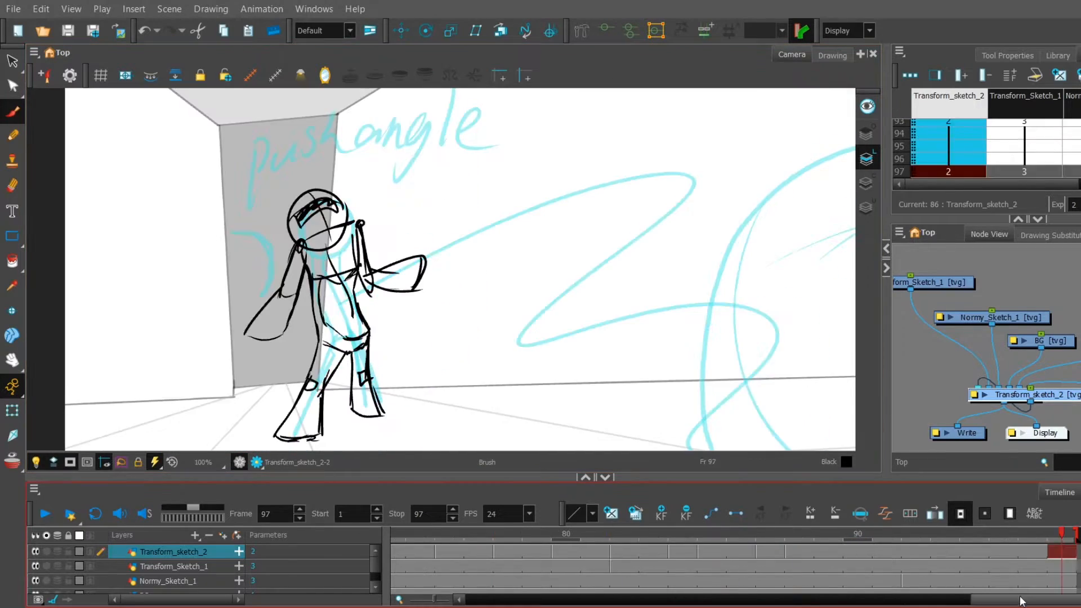
pyautogui.click(45, 513)
pyautogui.click(95, 514)
pyautogui.click(35, 566)
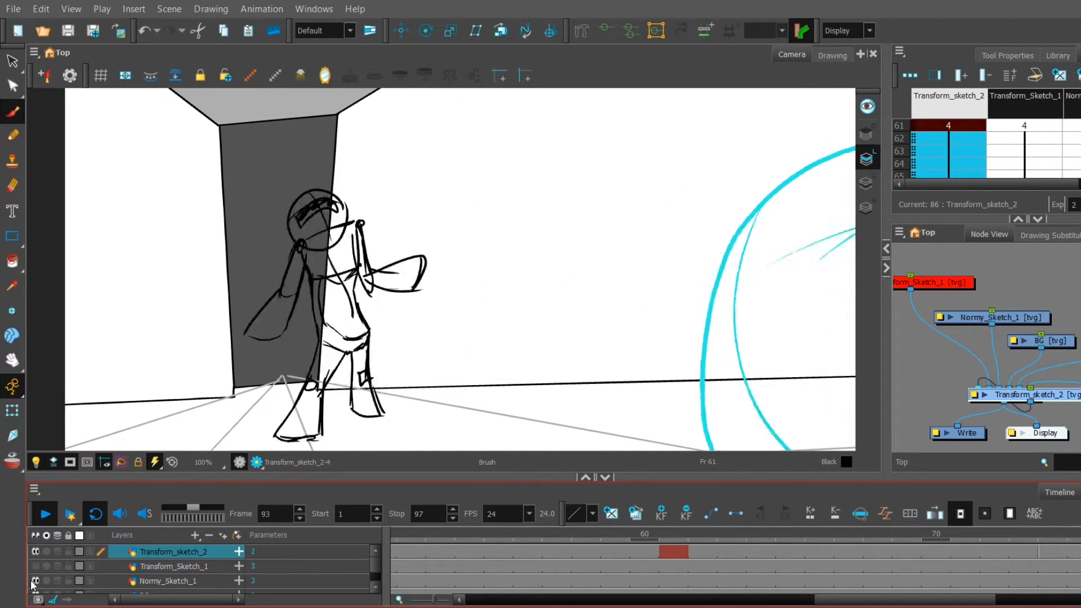
pyautogui.click(45, 514)
# Step: Delete the unneeded cells on the Transform_sketch_2 layer and adjust the neighbouring exposure
pyautogui.click(708, 553)
pyautogui.click(647, 554)
pyautogui.press('Delete')
pyautogui.press('.')
pyautogui.press('.')
pyautogui.press('.')
pyautogui.press('.')
pyautogui.click(849, 536)
pyautogui.press('Delete')
pyautogui.moveTo(799, 552)
pyautogui.mouseDown()
pyautogui.moveTo(840, 552)
pyautogui.moveTo(805, 548)
pyautogui.mouseUp()
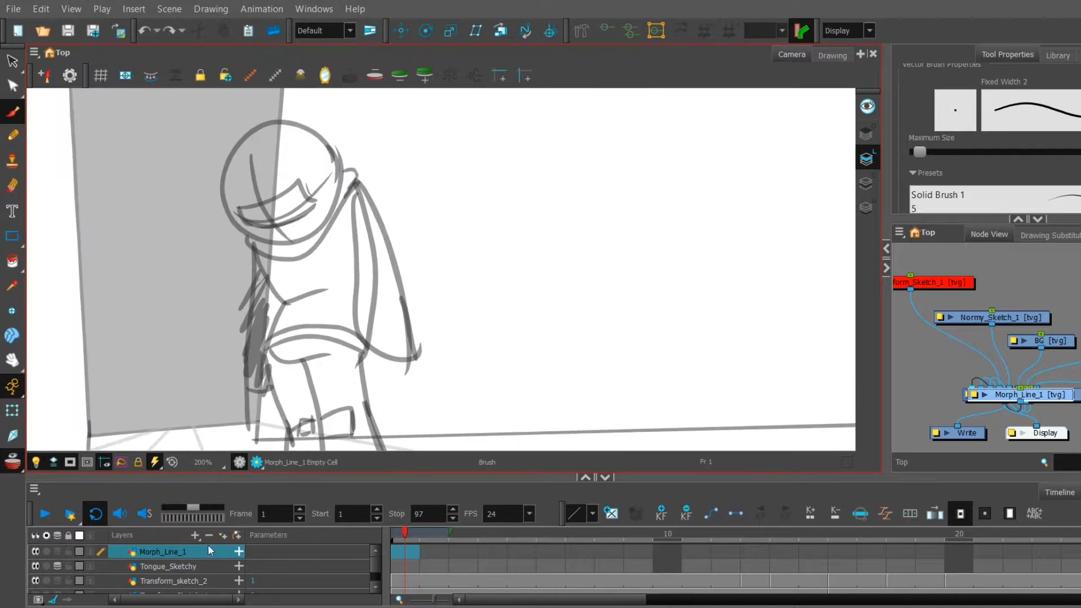
pyautogui.press('2')
pyautogui.moveTo(388, 225)
pyautogui.mouseDown()
pyautogui.moveTo(309, 114)
pyautogui.moveTo(282, 113)
pyautogui.moveTo(255, 346)
pyautogui.mouseUp()
pyautogui.hotkey('ctrl', 'z')
pyautogui.moveTo(388, 210); pyautogui.dragTo(373, 278)
pyautogui.hotkey('ctrl', 'z')
# Step: Ink the helmet circle at frame 1 of Morph_Line_1 and clean up its outline with the Eraser
pyautogui.moveTo(191, 330); pyautogui.dragTo(388, 218)
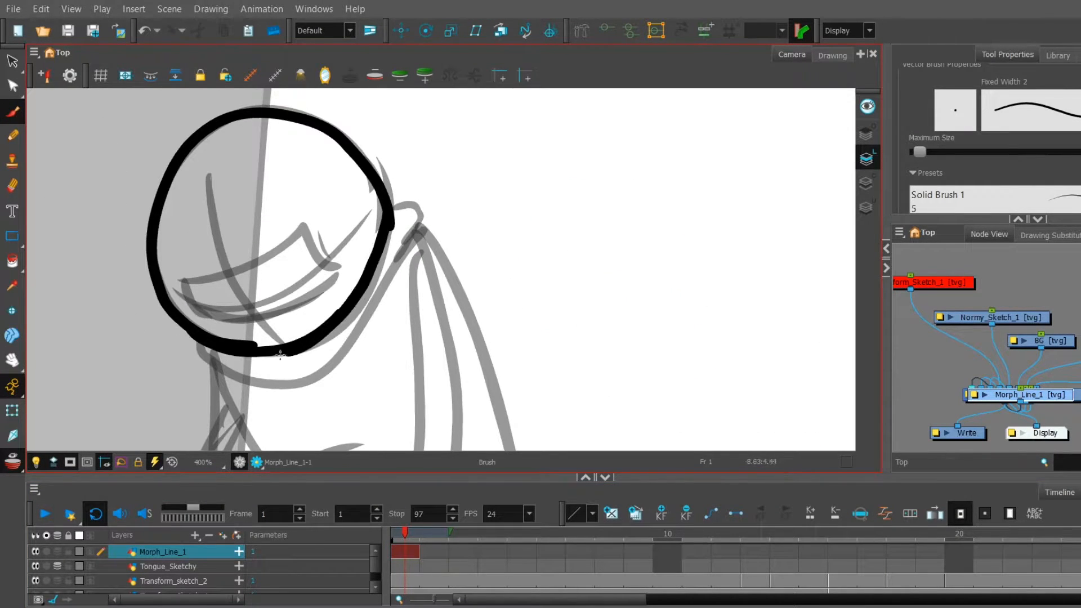
pyautogui.moveTo(308, 344); pyautogui.dragTo(286, 351)
pyautogui.hotkey('alt', 'e')
pyautogui.press('2')
pyautogui.press('2')
pyautogui.moveTo(370, 149); pyautogui.dragTo(364, 214)
pyautogui.moveTo(365, 213)
pyautogui.mouseDown()
pyautogui.moveTo(539, 262)
pyautogui.moveTo(699, 145)
pyautogui.mouseUp()
pyautogui.hotkey('ctrl', 'z')
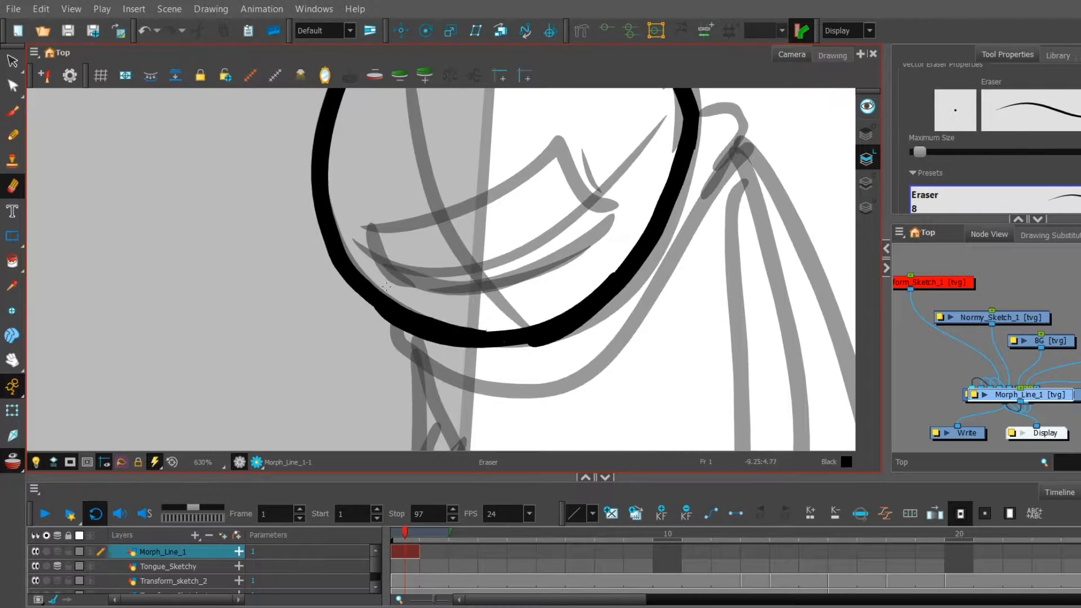
# Step: Ink the four-sided visor inside the helmet and erase its overshooting line ends
pyautogui.click(12, 112)
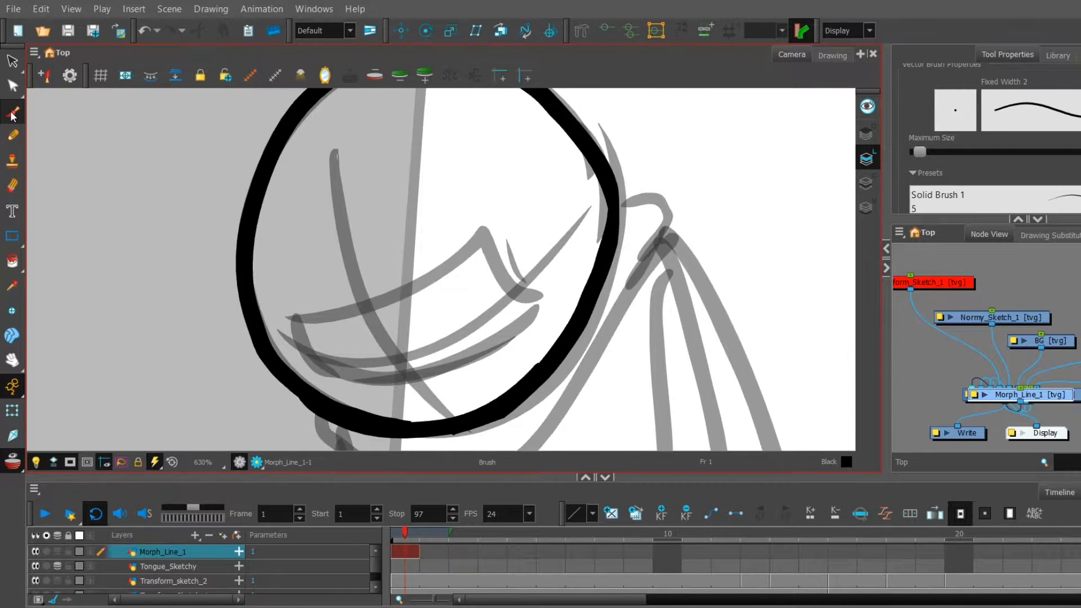
pyautogui.moveTo(476, 256); pyautogui.dragTo(532, 344)
pyautogui.moveTo(307, 312)
pyautogui.mouseDown()
pyautogui.moveTo(374, 389)
pyautogui.moveTo(534, 341)
pyautogui.mouseUp()
pyautogui.moveTo(307, 313)
pyautogui.mouseDown()
pyautogui.moveTo(506, 226)
pyautogui.moveTo(479, 281)
pyautogui.mouseUp()
pyautogui.hotkey('alt', 'e')
pyautogui.moveTo(295, 289)
pyautogui.mouseDown()
pyautogui.moveTo(304, 318)
pyautogui.moveTo(374, 397)
pyautogui.mouseUp()
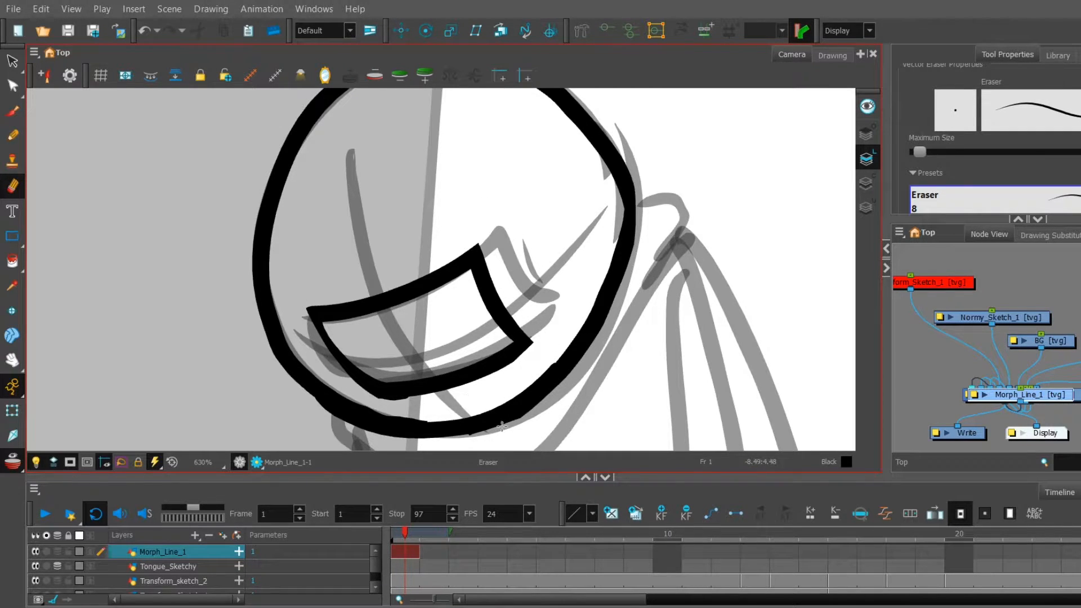
# Step: Ink the collar curving below the helmet up to the shoulder point and clean up its edges with the Eraser
pyautogui.click(13, 112)
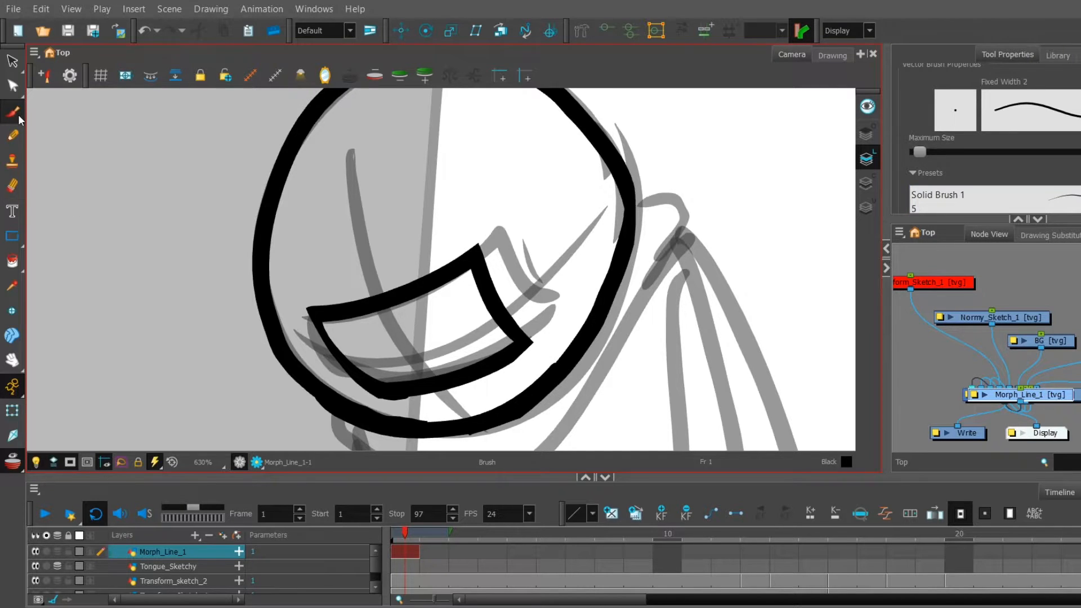
pyautogui.moveTo(638, 228)
pyautogui.mouseDown()
pyautogui.moveTo(469, 237)
pyautogui.moveTo(430, 394)
pyautogui.mouseUp()
pyautogui.moveTo(431, 394); pyautogui.dragTo(451, 259)
pyautogui.moveTo(169, 276); pyautogui.dragTo(447, 269)
pyautogui.hotkey('alt', 'e')
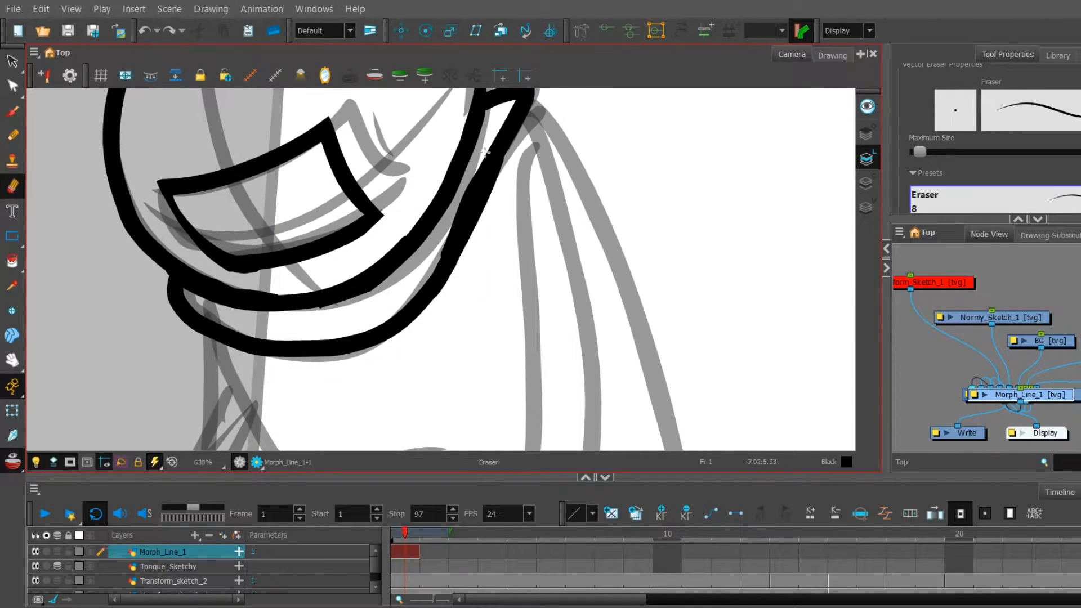
pyautogui.moveTo(510, 299); pyautogui.dragTo(370, 415)
# Step: Ink the outline of the near arm hanging from the shoulder point
pyautogui.hotkey('alt', 'b')
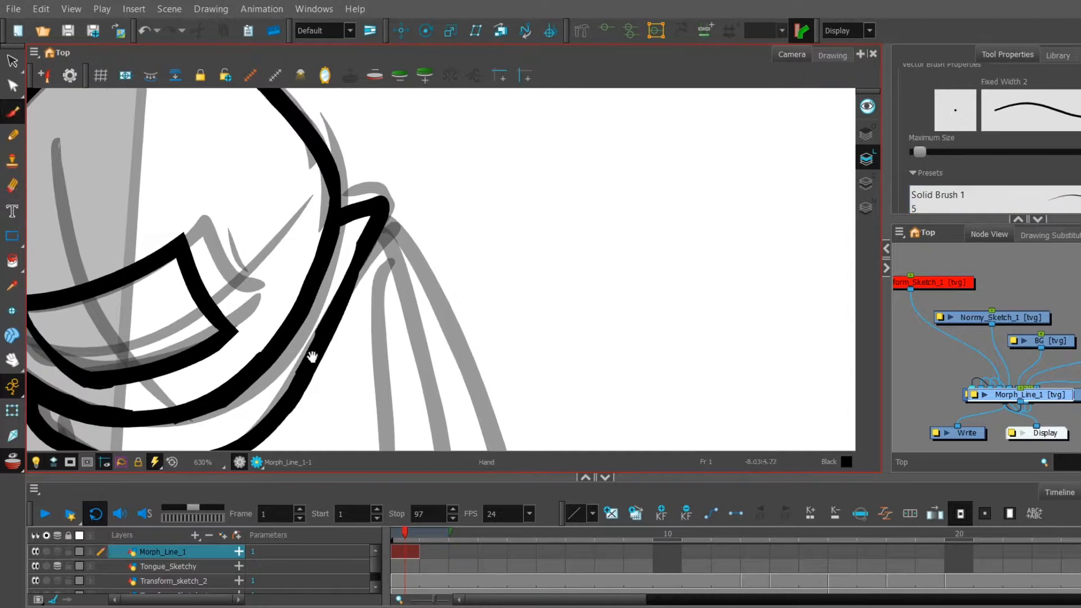
pyautogui.moveTo(310, 372); pyautogui.dragTo(239, 168)
pyautogui.press('1')
pyautogui.press('1')
pyautogui.press('1')
pyautogui.press('1')
pyautogui.press('1')
pyautogui.press('1')
pyautogui.moveTo(302, 401); pyautogui.dragTo(262, 419)
pyautogui.press('2')
pyautogui.press('2')
pyautogui.moveTo(325, 288); pyautogui.dragTo(291, 235)
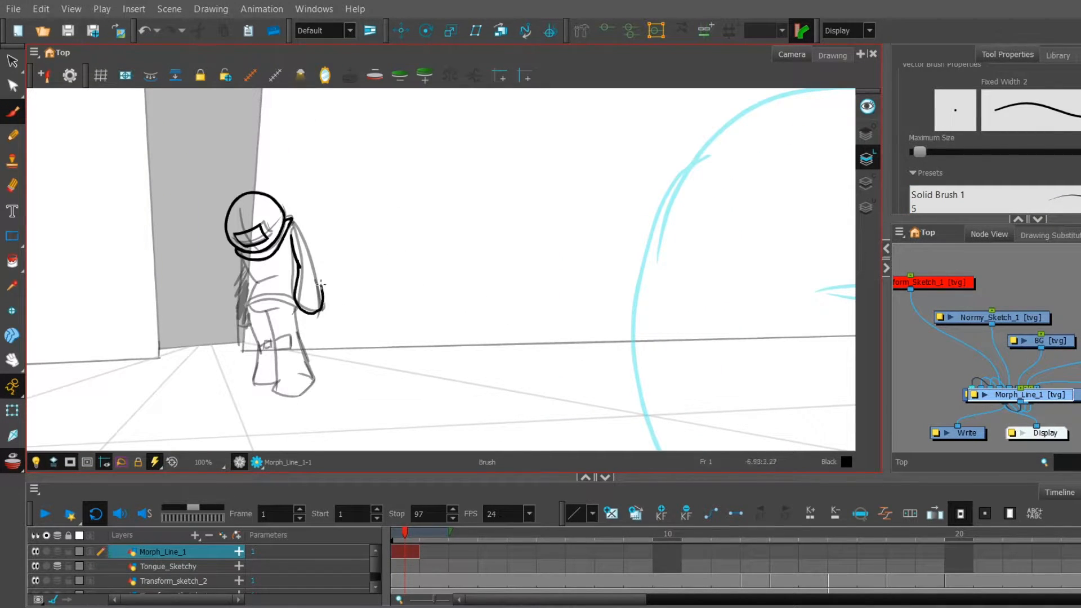
pyautogui.moveTo(318, 276); pyautogui.dragTo(315, 232)
# Step: Ink the near hand and the bent torso edge with its crease, and set up the Cutter's options
pyautogui.press('2')
pyautogui.press('2')
pyautogui.press('2')
pyautogui.moveTo(352, 280)
pyautogui.mouseDown()
pyautogui.moveTo(364, 334)
pyautogui.moveTo(395, 305)
pyautogui.mouseUp()
pyautogui.moveTo(426, 330)
pyautogui.mouseDown()
pyautogui.moveTo(447, 339)
pyautogui.moveTo(422, 410)
pyautogui.mouseUp()
pyautogui.scroll(-3, 1042, 146)
pyautogui.scroll(1, 1041, 129)
pyautogui.click(1042, 114)
pyautogui.click(940, 142)
pyautogui.hotkey('alt', 't')
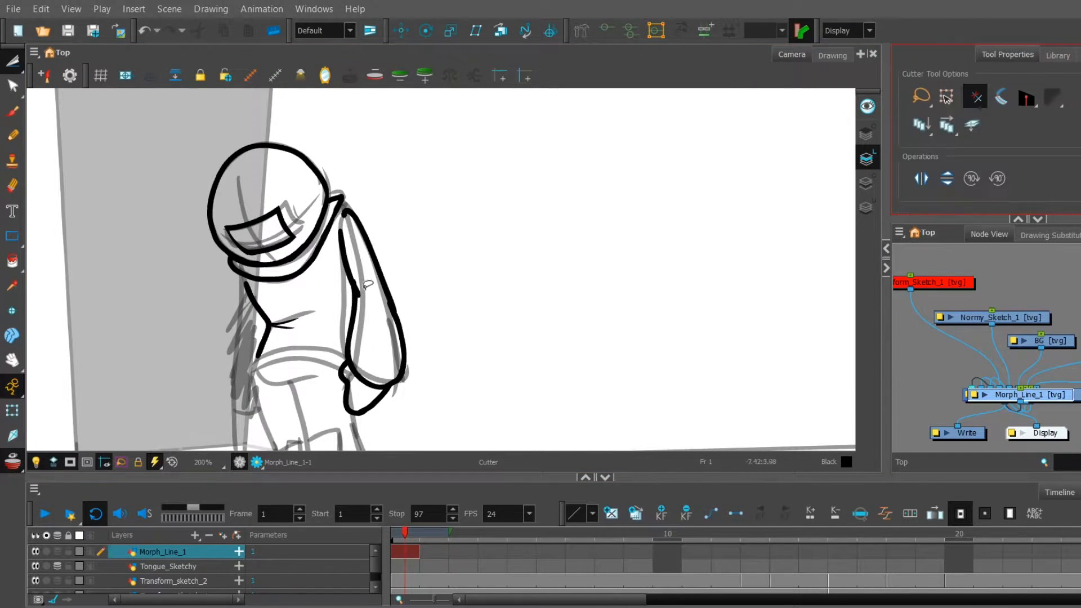
# Step: Ink the far arm below the collar and the waistband curve across the hips
pyautogui.hotkey('alt', 'b')
pyautogui.moveTo(385, 411)
pyautogui.mouseDown()
pyautogui.moveTo(420, 330)
pyautogui.moveTo(429, 406)
pyautogui.mouseUp()
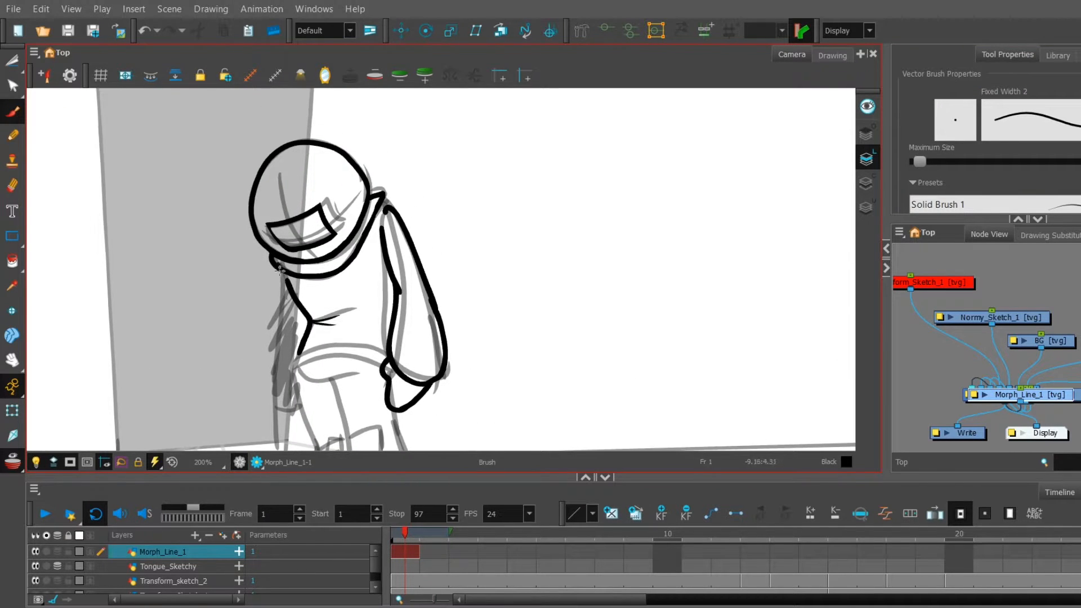
pyautogui.moveTo(346, 405); pyautogui.dragTo(353, 405)
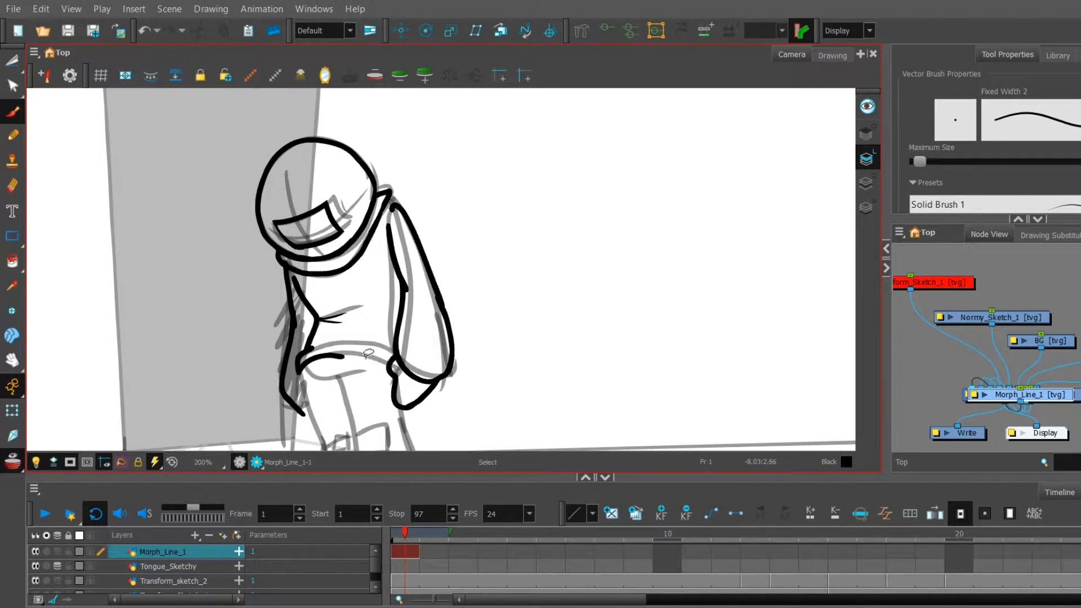
pyautogui.moveTo(291, 374); pyautogui.dragTo(300, 347)
pyautogui.press('2')
pyautogui.moveTo(394, 270); pyautogui.dragTo(381, 186)
pyautogui.hotkey('alt', 'e')
pyautogui.hotkey('alt', 'b')
# Step: Ink the near leg down to its angular boot and erase the overshooting line ends
pyautogui.moveTo(291, 427)
pyautogui.mouseDown()
pyautogui.moveTo(217, 210)
pyautogui.moveTo(193, 239)
pyautogui.mouseUp()
pyautogui.moveTo(150, 156)
pyautogui.mouseDown()
pyautogui.moveTo(172, 158)
pyautogui.moveTo(229, 274)
pyautogui.mouseUp()
pyautogui.moveTo(230, 274)
pyautogui.mouseDown()
pyautogui.moveTo(213, 222)
pyautogui.moveTo(222, 401)
pyautogui.mouseUp()
pyautogui.moveTo(221, 400)
pyautogui.mouseDown()
pyautogui.moveTo(243, 335)
pyautogui.moveTo(399, 316)
pyautogui.mouseUp()
pyautogui.moveTo(414, 315); pyautogui.dragTo(354, 438)
pyautogui.moveTo(269, 227)
pyautogui.mouseDown()
pyautogui.moveTo(337, 441)
pyautogui.moveTo(333, 333)
pyautogui.mouseUp()
pyautogui.hotkey('alt', 'e')
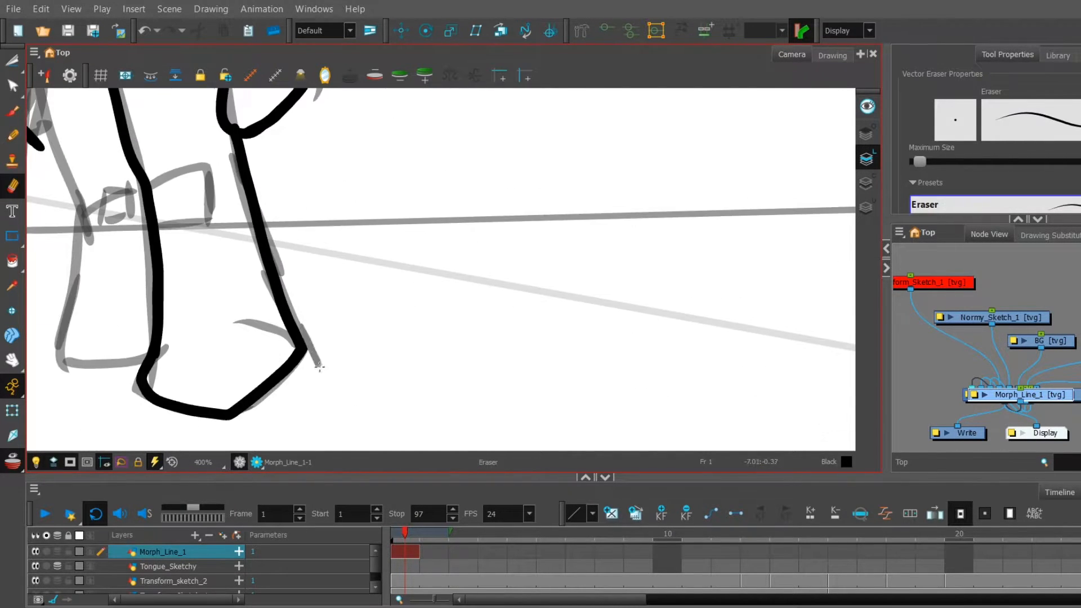
pyautogui.moveTo(305, 226); pyautogui.dragTo(388, 287)
# Step: Ink the far leg with its boot and the knee pad details on both legs
pyautogui.hotkey('alt', 'b')
pyautogui.moveTo(288, 183); pyautogui.dragTo(377, 252)
pyautogui.moveTo(323, 310); pyautogui.dragTo(334, 358)
pyautogui.moveTo(338, 332)
pyautogui.mouseDown()
pyautogui.moveTo(383, 344)
pyautogui.moveTo(351, 327)
pyautogui.mouseUp()
pyautogui.moveTo(321, 331); pyautogui.dragTo(351, 326)
pyautogui.moveTo(255, 204); pyautogui.dragTo(304, 355)
pyautogui.moveTo(344, 366)
pyautogui.mouseDown()
pyautogui.moveTo(319, 197)
pyautogui.moveTo(341, 324)
pyautogui.mouseUp()
pyautogui.moveTo(316, 202); pyautogui.dragTo(374, 500)
pyautogui.moveTo(264, 384); pyautogui.dragTo(296, 385)
pyautogui.moveTo(321, 346); pyautogui.dragTo(352, 276)
pyautogui.moveTo(293, 317)
pyautogui.mouseDown()
pyautogui.moveTo(280, 350)
pyautogui.moveTo(341, 360)
pyautogui.moveTo(322, 327)
pyautogui.mouseUp()
# Step: Trim the excess line segments with the Cutter and add the missing outline stroke
pyautogui.hotkey('alt', 't')
pyautogui.moveTo(579, 271)
pyautogui.mouseDown()
pyautogui.moveTo(449, 283)
pyautogui.moveTo(397, 442)
pyautogui.mouseUp()
pyautogui.moveTo(424, 96); pyautogui.dragTo(381, 226)
pyautogui.hotkey('alt', 'b')
pyautogui.moveTo(263, 215)
pyautogui.mouseDown()
pyautogui.moveTo(338, 213)
pyautogui.moveTo(486, 155)
pyautogui.mouseUp()
pyautogui.hotkey('alt', 't')
pyautogui.moveTo(385, 425); pyautogui.dragTo(358, 291)
# Step: Ink the thin seams and crease lines on the chest using the Solid Brush 1 preset
pyautogui.hotkey('alt', 'b')
pyautogui.click(1070, 205)
pyautogui.moveTo(443, 244); pyautogui.dragTo(431, 299)
pyautogui.moveTo(397, 181); pyautogui.dragTo(405, 357)
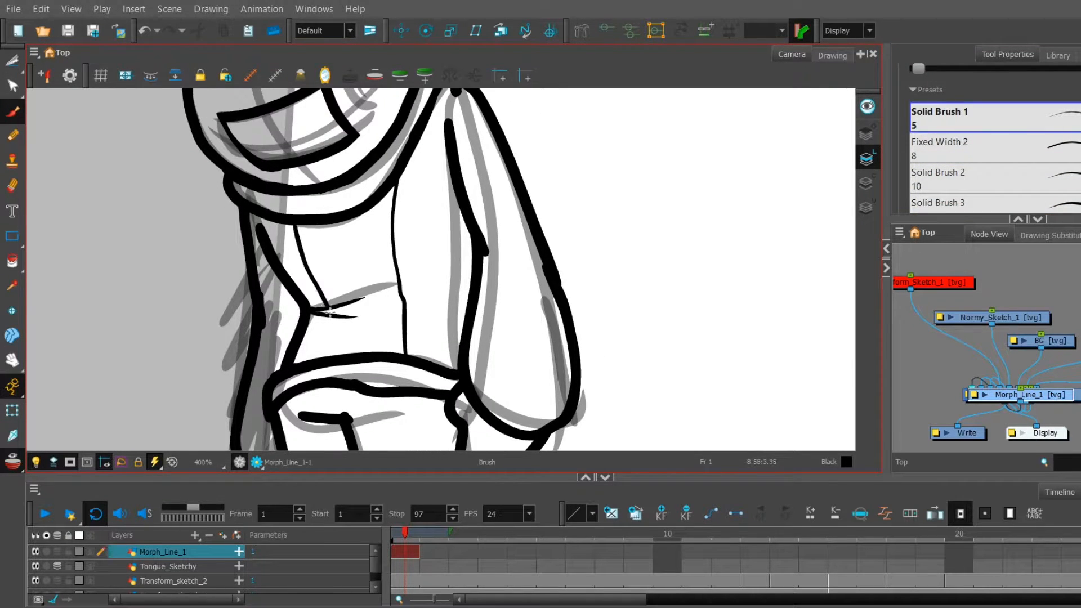
pyautogui.moveTo(330, 309); pyautogui.dragTo(324, 355)
pyautogui.moveTo(439, 445); pyautogui.dragTo(451, 275)
# Step: Add short crease strokes to the knee pads and switch the brush back to the Fixed Width 2 preset
pyautogui.moveTo(543, 262); pyautogui.dragTo(655, 229)
pyautogui.moveTo(497, 336); pyautogui.dragTo(531, 327)
pyautogui.moveTo(500, 346); pyautogui.dragTo(538, 335)
pyautogui.moveTo(443, 341); pyautogui.dragTo(471, 341)
pyautogui.click(980, 149)
pyautogui.moveTo(398, 267); pyautogui.dragTo(349, 290)
# Step: Extend the first Morph_Line_1 drawing's exposure through frame 12 and go to frame 13
pyautogui.scroll(-10, 350, 290)
pyautogui.moveTo(418, 553); pyautogui.dragTo(732, 580)
pyautogui.click(849, 554)
pyautogui.click(754, 554)
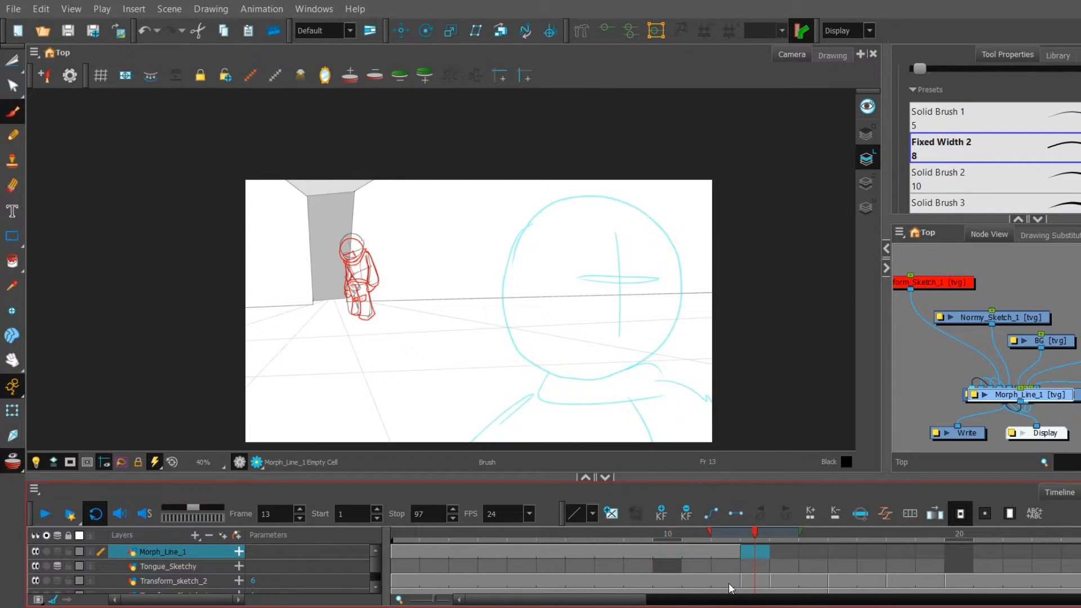
# Step: Draw a circle for the head on frame 13 with the Ellipse tool and position it over the sketched head
pyautogui.click(208, 464)
pyautogui.click(217, 394)
pyautogui.moveTo(347, 365); pyautogui.dragTo(301, 399)
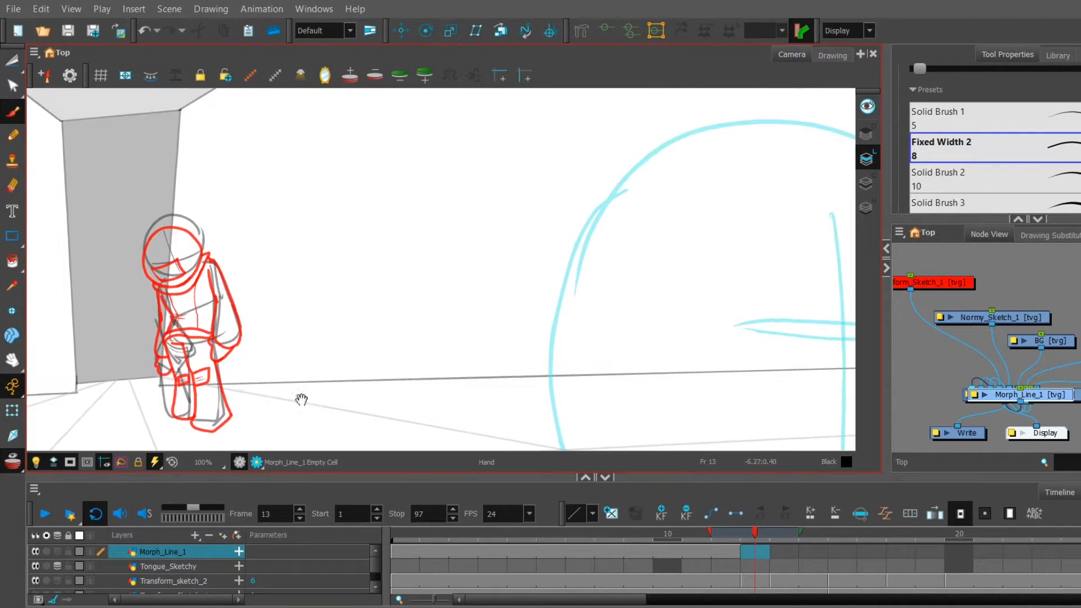
pyautogui.click(8, 239)
pyautogui.scroll(4, 251, 283)
pyautogui.moveTo(296, 303); pyautogui.dragTo(396, 403)
pyautogui.moveTo(376, 201)
pyautogui.mouseDown()
pyautogui.moveTo(225, 353)
pyautogui.moveTo(232, 344)
pyautogui.mouseUp()
pyautogui.hotkey('alt', 's')
pyautogui.moveTo(352, 327)
pyautogui.mouseDown()
pyautogui.moveTo(399, 322)
pyautogui.moveTo(390, 324)
pyautogui.mouseUp()
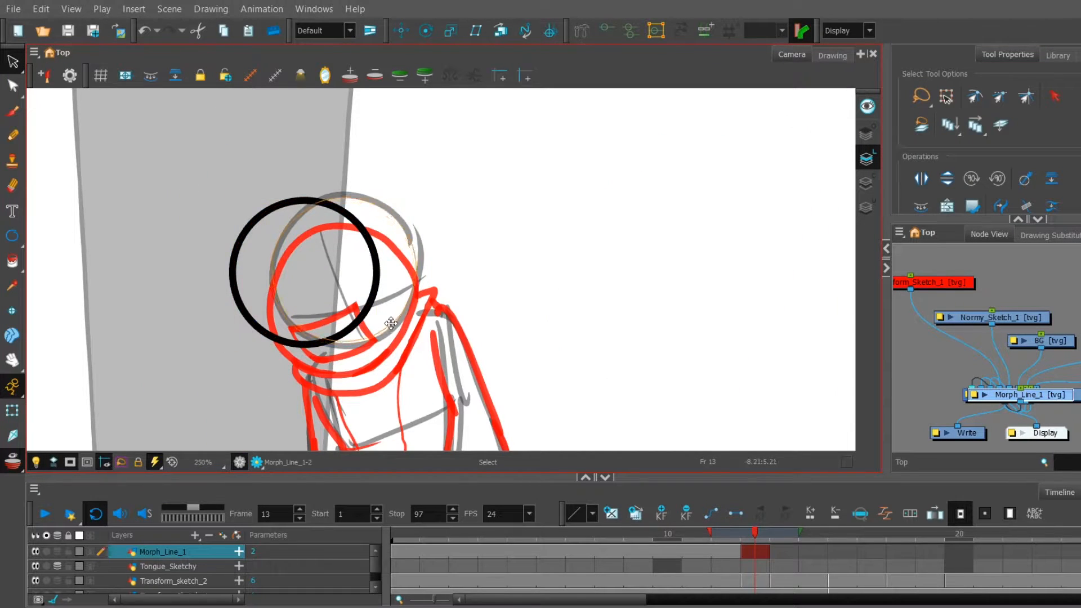
# Step: Ink the collar beneath the head circle on frame 13
pyautogui.hotkey('alt', 'b')
pyautogui.moveTo(490, 436)
pyautogui.mouseDown()
pyautogui.moveTo(430, 207)
pyautogui.moveTo(401, 436)
pyautogui.mouseUp()
pyautogui.press(',')
pyautogui.hotkey('alt', 's')
pyautogui.click(335, 254)
pyautogui.click(56, 250)
pyautogui.hotkey('alt', 'b')
pyautogui.press('.')
pyautogui.moveTo(505, 379); pyautogui.dragTo(606, 365)
# Step: Ink the front leg's outer outline, the near sleeve and its hand on frame 13
pyautogui.moveTo(315, 439); pyautogui.dragTo(288, 237)
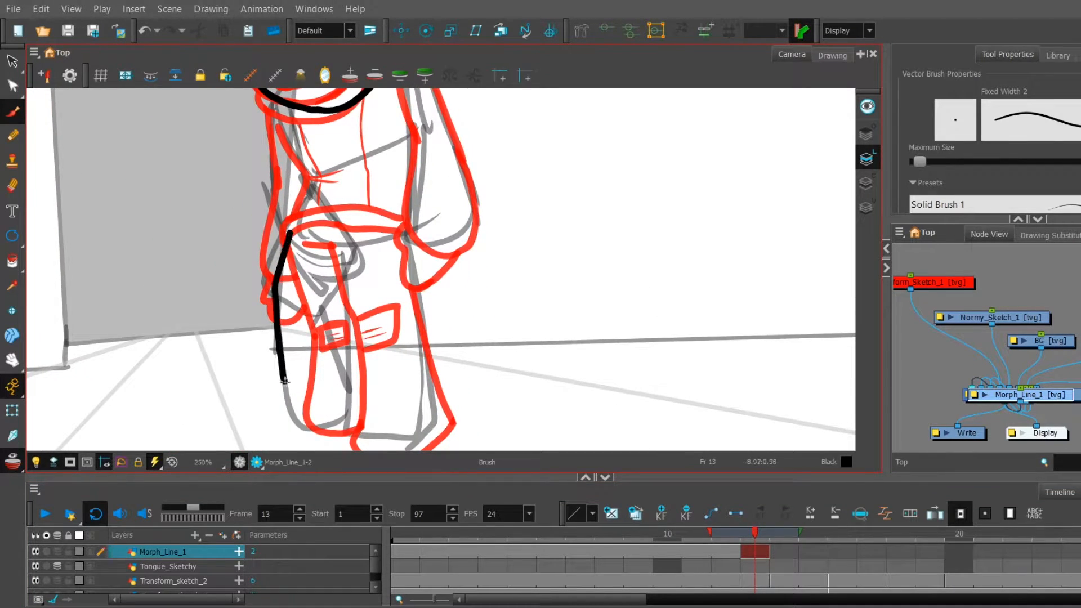
pyautogui.moveTo(347, 257)
pyautogui.mouseDown()
pyautogui.moveTo(272, 441)
pyautogui.moveTo(250, 436)
pyautogui.mouseUp()
pyautogui.moveTo(301, 209); pyautogui.dragTo(355, 430)
pyautogui.moveTo(320, 227); pyautogui.dragTo(306, 8)
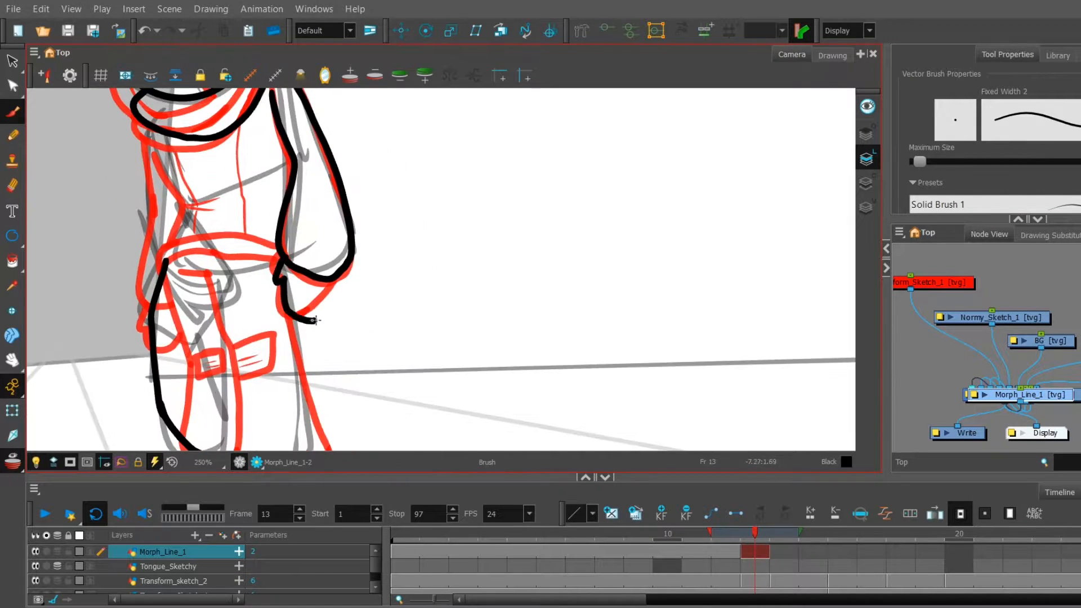
pyautogui.moveTo(338, 265)
pyautogui.mouseDown()
pyautogui.moveTo(338, 301)
pyautogui.moveTo(327, 253)
pyautogui.mouseUp()
# Step: Ink the remaining torso, waist and leg lines of the frame 13 pose
pyautogui.moveTo(315, 169)
pyautogui.mouseDown()
pyautogui.moveTo(284, 373)
pyautogui.moveTo(236, 194)
pyautogui.mouseUp()
pyautogui.moveTo(180, 160); pyautogui.dragTo(210, 315)
pyautogui.moveTo(300, 346); pyautogui.dragTo(299, 397)
pyautogui.moveTo(292, 282); pyautogui.dragTo(283, 349)
pyautogui.moveTo(225, 305); pyautogui.dragTo(333, 312)
pyautogui.moveTo(217, 325); pyautogui.dragTo(332, 328)
pyautogui.moveTo(253, 352)
pyautogui.mouseDown()
pyautogui.moveTo(256, 361)
pyautogui.moveTo(232, 183)
pyautogui.moveTo(242, 332)
pyautogui.mouseUp()
pyautogui.moveTo(185, 167); pyautogui.dragTo(192, 338)
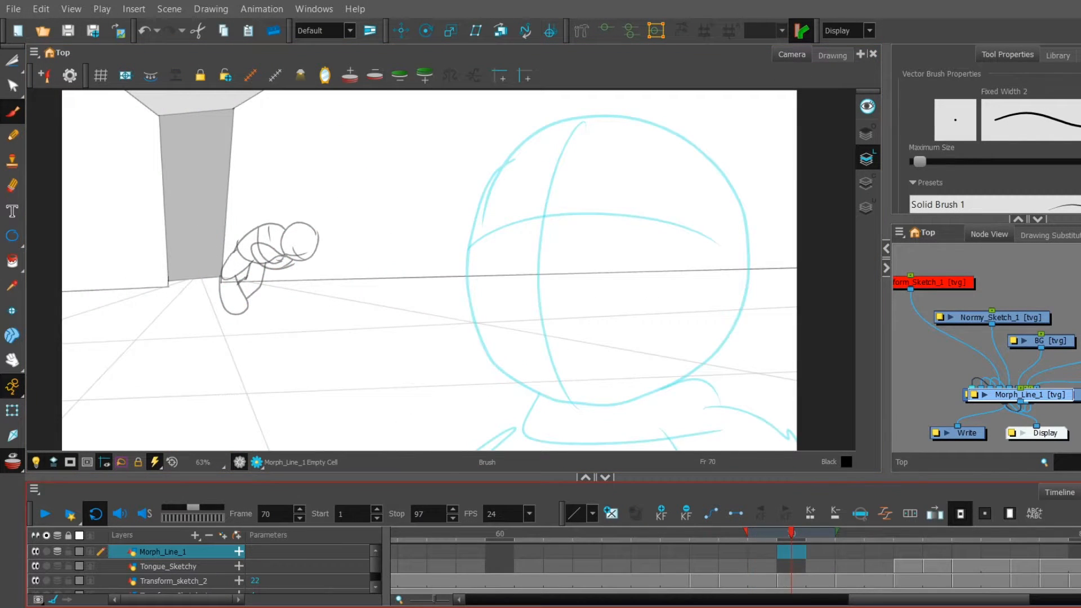
# Step: Ink the collar around the lower edge of the head circle on frame 35
pyautogui.moveTo(760, 599); pyautogui.dragTo(668, 605)
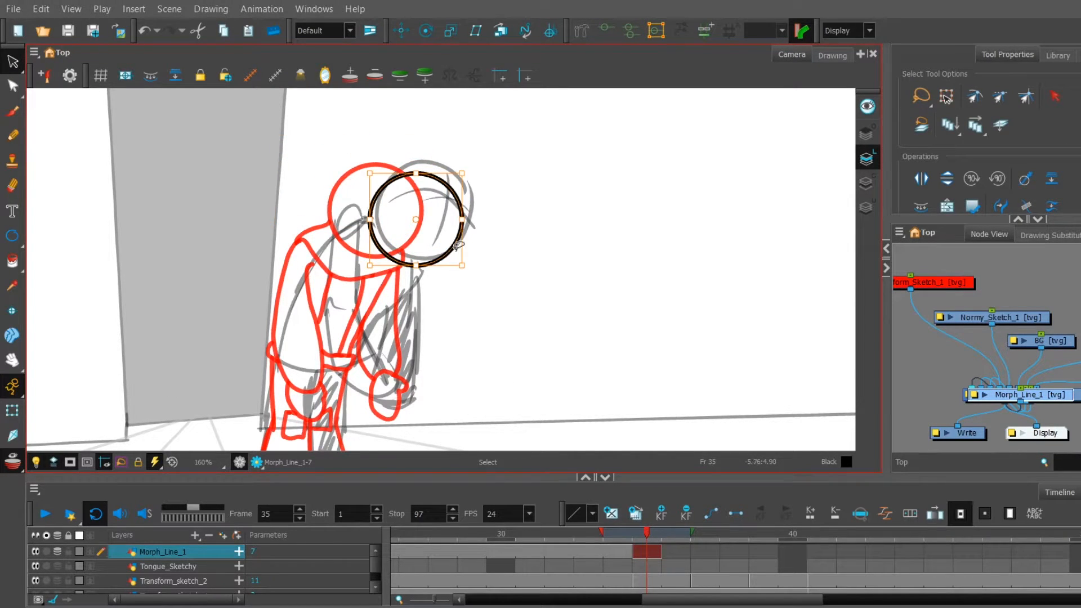
pyautogui.hotkey('alt', 'b')
pyautogui.moveTo(399, 267); pyautogui.dragTo(582, 336)
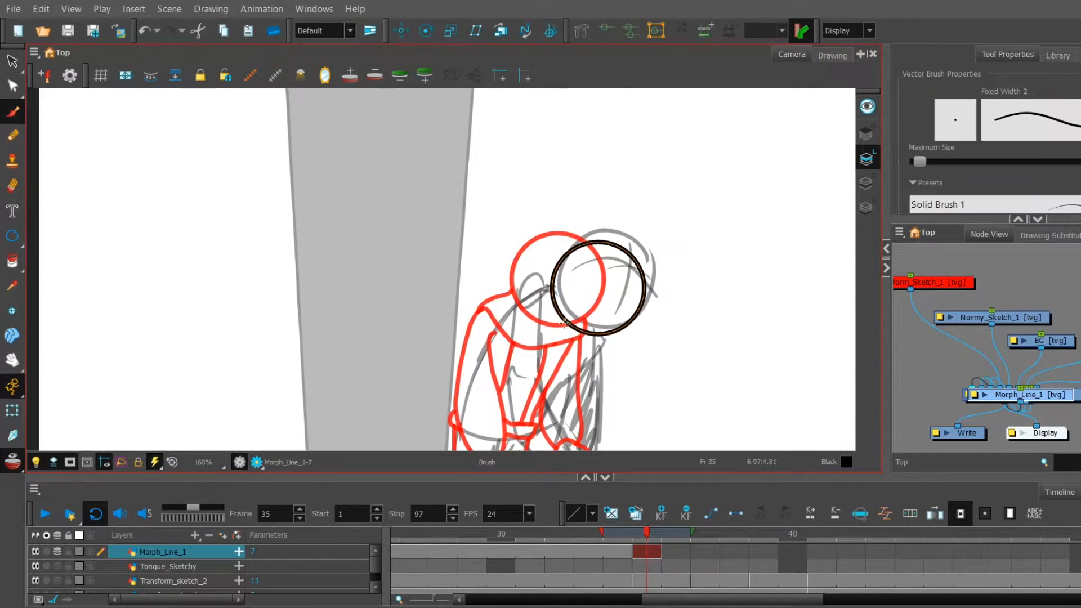
pyautogui.hotkey('ctrl', 'z')
pyautogui.moveTo(592, 294)
pyautogui.mouseDown()
pyautogui.moveTo(624, 352)
pyautogui.moveTo(585, 295)
pyautogui.moveTo(597, 312)
pyautogui.mouseUp()
pyautogui.click(12, 62)
pyautogui.hotkey('alt', 'b')
pyautogui.press('2')
pyautogui.moveTo(483, 442)
pyautogui.mouseDown()
pyautogui.moveTo(499, 393)
pyautogui.moveTo(356, 483)
pyautogui.moveTo(366, 382)
pyautogui.mouseUp()
# Step: Ink the bent near arm, the waistband and the far arm with its hand on frame 35, trimming overlaps
pyautogui.moveTo(403, 164); pyautogui.dragTo(409, 308)
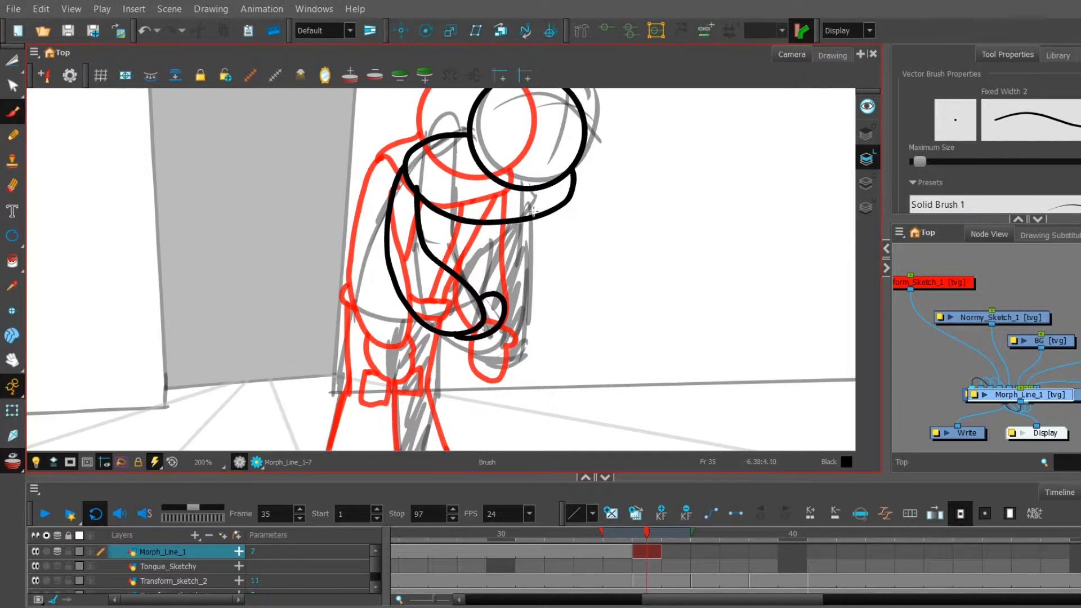
pyautogui.moveTo(547, 212); pyautogui.dragTo(477, 293)
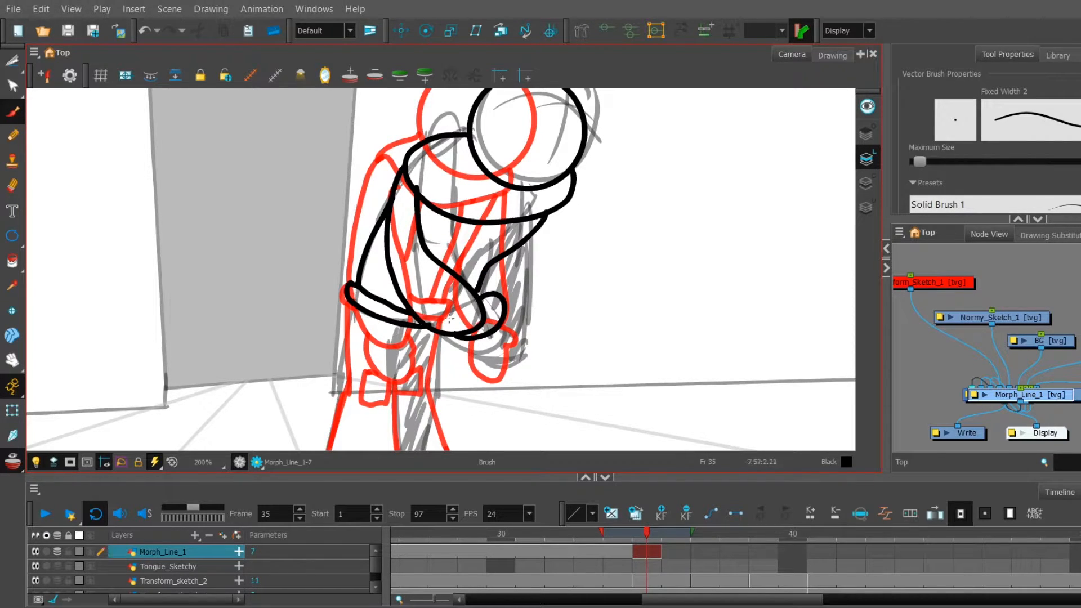
pyautogui.moveTo(421, 317); pyautogui.dragTo(461, 325)
pyautogui.moveTo(591, 221)
pyautogui.mouseDown()
pyautogui.moveTo(571, 345)
pyautogui.moveTo(535, 374)
pyautogui.mouseUp()
pyautogui.hotkey('alt', 't')
pyautogui.moveTo(540, 366)
pyautogui.mouseDown()
pyautogui.moveTo(518, 408)
pyautogui.moveTo(540, 251)
pyautogui.mouseUp()
# Step: Ink both legs and the short chest seam on frame 35, trimming excess segments with the Cutter
pyautogui.hotkey('alt', 'b')
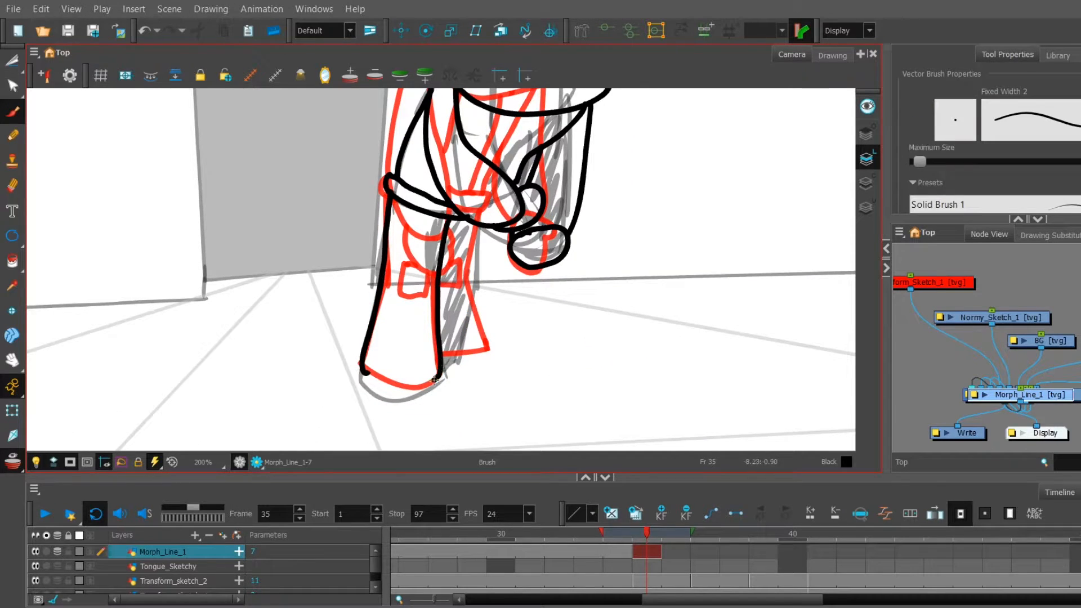
pyautogui.moveTo(588, 270); pyautogui.dragTo(509, 443)
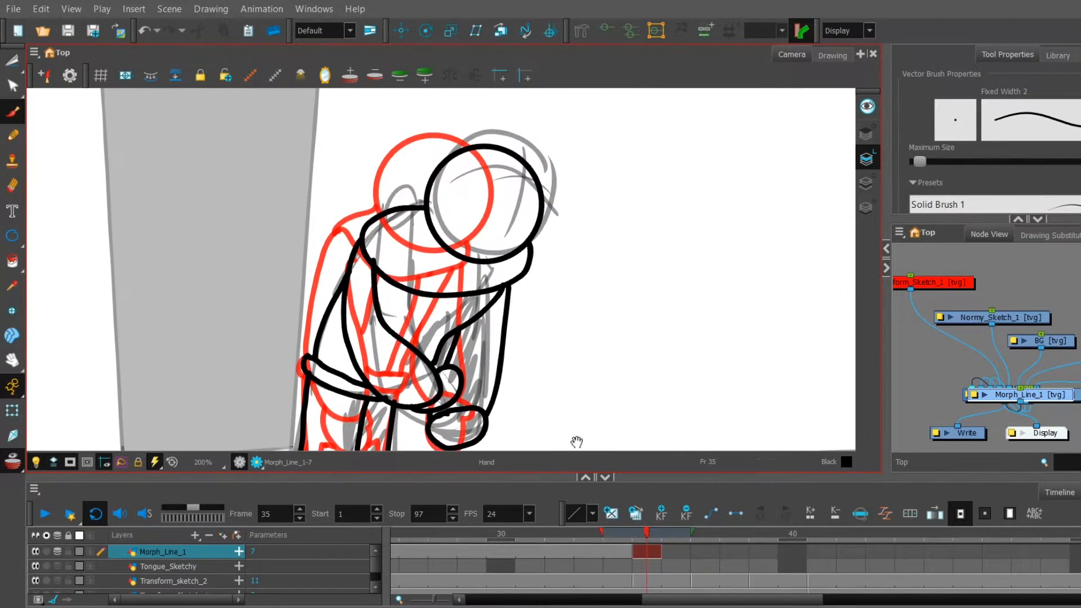
pyautogui.hotkey('alt', 't')
pyautogui.moveTo(45, 218); pyautogui.dragTo(54, 137)
pyautogui.hotkey('alt', 'b')
pyautogui.hotkey('alt', 't')
pyautogui.hotkey('alt', 'b')
pyautogui.moveTo(414, 200); pyautogui.dragTo(410, 221)
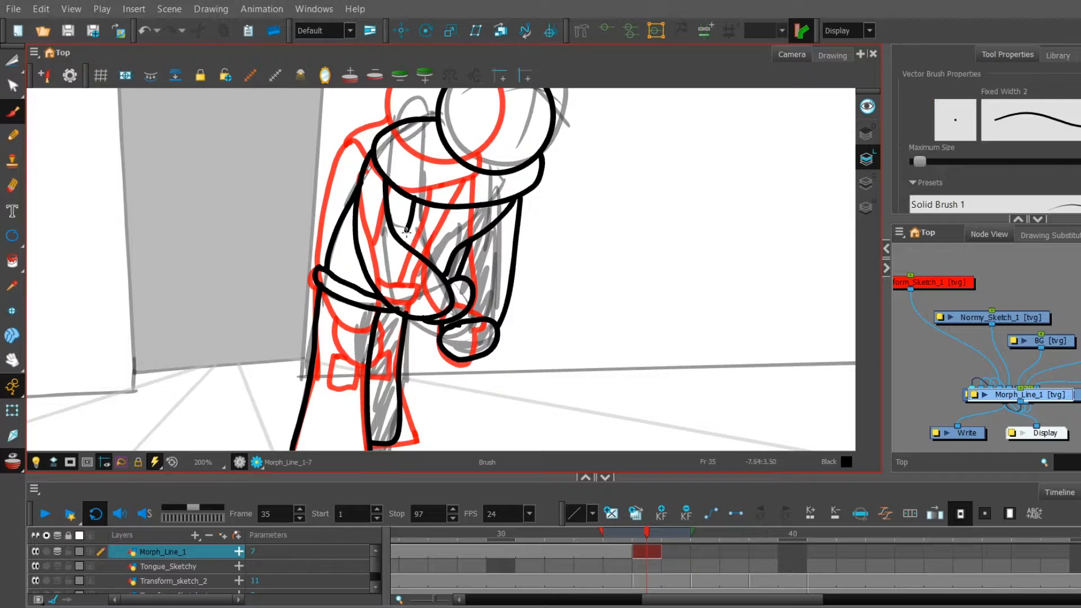
# Step: Extend the frame 35 drawing through frame 36 and widen the onion skin range backward from frame 41
pyautogui.moveTo(658, 552); pyautogui.dragTo(687, 551)
pyautogui.moveTo(726, 600); pyautogui.dragTo(897, 602)
pyautogui.click(567, 551)
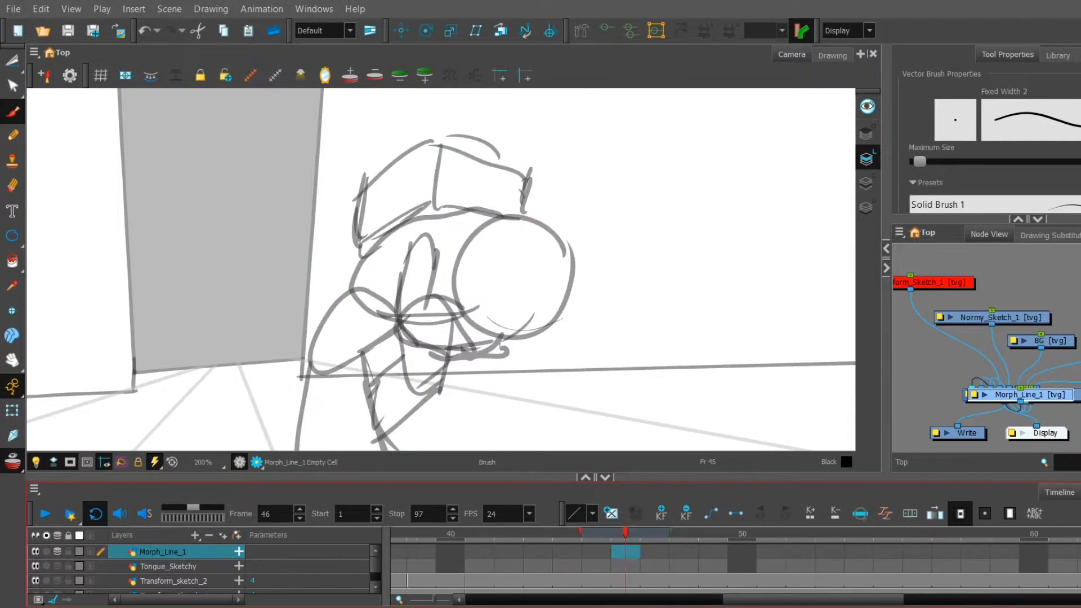
pyautogui.click(684, 551)
pyautogui.moveTo(640, 532); pyautogui.dragTo(524, 532)
# Step: Paste the head circle on frame 41 and position it over the crouching sketch's head
pyautogui.hotkey('alt', 's')
pyautogui.hotkey('ctrl', 'v')
pyautogui.moveTo(529, 301); pyautogui.dragTo(526, 379)
pyautogui.moveTo(416, 187)
pyautogui.mouseDown()
pyautogui.moveTo(552, 394)
pyautogui.moveTo(530, 370)
pyautogui.mouseUp()
# Step: Ink the collar beside the pasted head circle on frame 41 and trim its overlaps
pyautogui.hotkey('alt', 'b')
pyautogui.moveTo(473, 286); pyautogui.dragTo(511, 266)
pyautogui.moveTo(497, 390); pyautogui.dragTo(580, 352)
pyautogui.click(13, 61)
pyautogui.hotkey('alt', 't')
# Step: Ink the crouching figure's torso, waistband and tucked arms on frame 41
pyautogui.click(13, 112)
pyautogui.moveTo(451, 350); pyautogui.dragTo(577, 285)
pyautogui.moveTo(581, 292)
pyautogui.mouseDown()
pyautogui.moveTo(557, 284)
pyautogui.moveTo(688, 316)
pyautogui.mouseUp()
pyautogui.moveTo(585, 228); pyautogui.dragTo(565, 340)
pyautogui.moveTo(608, 302); pyautogui.dragTo(618, 342)
pyautogui.moveTo(537, 340); pyautogui.dragTo(619, 351)
pyautogui.click(12, 61)
pyautogui.press('2')
pyautogui.moveTo(670, 389)
pyautogui.mouseDown()
pyautogui.moveTo(656, 403)
pyautogui.moveTo(580, 267)
pyautogui.mouseUp()
pyautogui.hotkey('alt', 'b')
pyautogui.moveTo(578, 381); pyautogui.dragTo(581, 278)
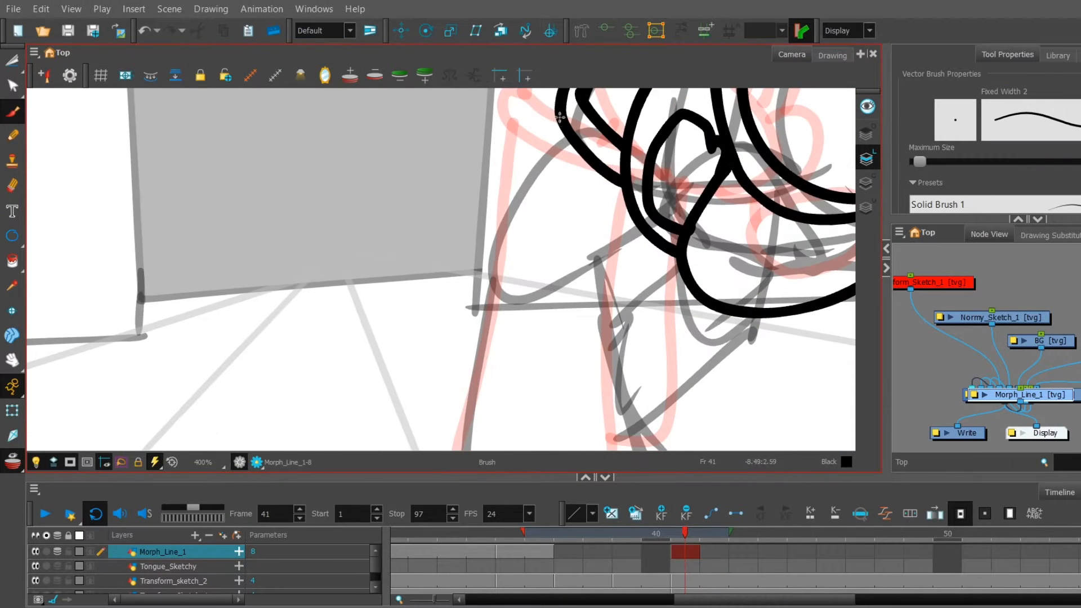
# Step: Ink the near leg's outer edge, boot, shin and thigh underside on frame 41, redoing poor strokes
pyautogui.moveTo(561, 117); pyautogui.dragTo(481, 400)
pyautogui.moveTo(483, 400); pyautogui.dragTo(482, 336)
pyautogui.moveTo(481, 192); pyautogui.dragTo(451, 415)
pyautogui.moveTo(480, 365); pyautogui.dragTo(582, 434)
pyautogui.hotkey('ctrl', 'z')
pyautogui.moveTo(479, 368)
pyautogui.mouseDown()
pyautogui.moveTo(459, 383)
pyautogui.moveTo(578, 210)
pyautogui.mouseUp()
pyautogui.moveTo(643, 177)
pyautogui.mouseDown()
pyautogui.moveTo(580, 276)
pyautogui.moveTo(464, 342)
pyautogui.mouseUp()
pyautogui.hotkey('ctrl', 'z')
pyautogui.moveTo(578, 269); pyautogui.dragTo(472, 331)
pyautogui.moveTo(411, 372); pyautogui.dragTo(483, 196)
# Step: Trim the overshooting line segments around the near leg with the Cutter
pyautogui.hotkey('alt', 't')
pyautogui.moveTo(501, 248); pyautogui.dragTo(431, 308)
pyautogui.moveTo(758, 234); pyautogui.dragTo(591, 345)
# Step: Ink the far leg's edge running from the hanging sleeve down to the near shin
pyautogui.hotkey('alt', 'b')
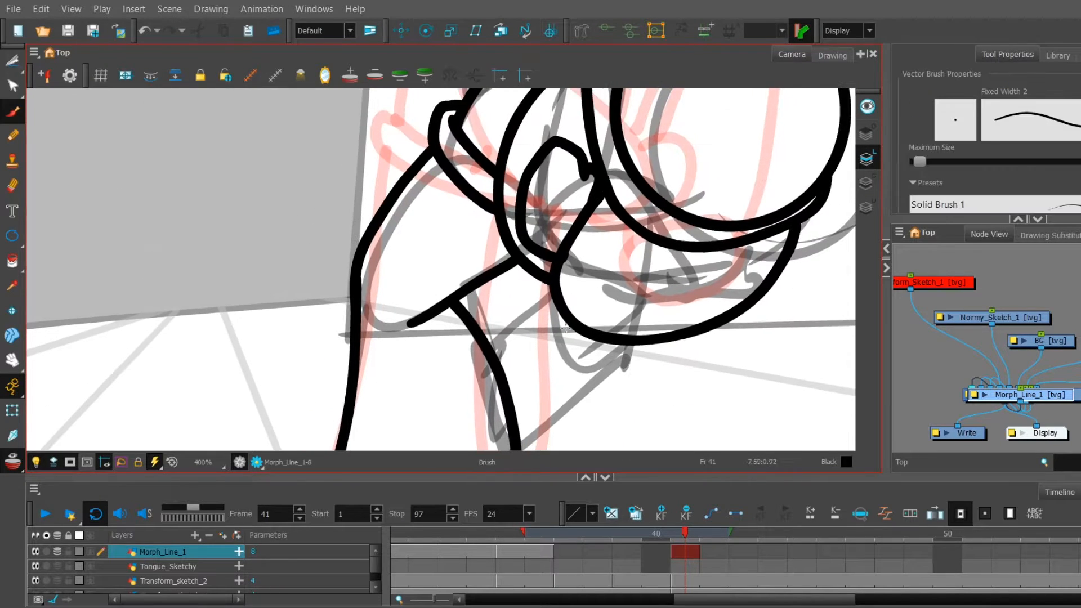
pyautogui.moveTo(509, 269); pyautogui.dragTo(484, 331)
pyautogui.hotkey('ctrl', 'z')
pyautogui.hotkey('ctrl', 'z')
pyautogui.moveTo(563, 332)
pyautogui.mouseDown()
pyautogui.moveTo(591, 266)
pyautogui.moveTo(546, 385)
pyautogui.mouseUp()
pyautogui.moveTo(531, 185); pyautogui.dragTo(519, 283)
pyautogui.hotkey('ctrl', 'z')
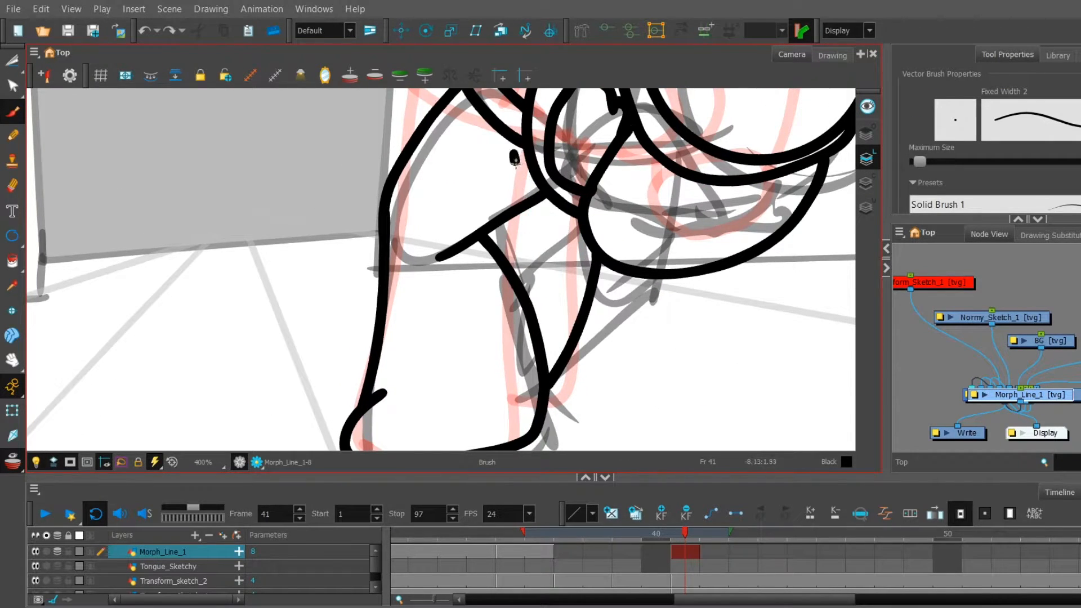
# Step: Add a short inner line on the near thigh and trim its excess with the Cutter
pyautogui.moveTo(513, 153); pyautogui.dragTo(499, 250)
pyautogui.hotkey('alt', 't')
pyautogui.moveTo(501, 183); pyautogui.dragTo(530, 176)
pyautogui.moveTo(839, 172); pyautogui.dragTo(600, 388)
# Step: Extend the frame 41 drawing's exposure and set the onion skin around frame 39 to show neighbouring drawings
pyautogui.moveTo(701, 552); pyautogui.dragTo(821, 599)
pyautogui.click(680, 553)
pyautogui.moveTo(725, 532); pyautogui.dragTo(754, 531)
pyautogui.moveTo(518, 531); pyautogui.dragTo(576, 531)
pyautogui.moveTo(231, 392); pyautogui.dragTo(224, 470)
# Step: Paste the head circle on frame 39 and position it over the sketched head
pyautogui.hotkey('alt', 's')
pyautogui.scroll(-4, 429, 312)
pyautogui.hotkey('ctrl', 'v')
pyautogui.moveTo(400, 199)
pyautogui.mouseDown()
pyautogui.moveTo(517, 309)
pyautogui.moveTo(530, 341)
pyautogui.mouseUp()
# Step: Ink the collar wrapping the head circle on frame 39, redoing the poor stroke
pyautogui.click(13, 112)
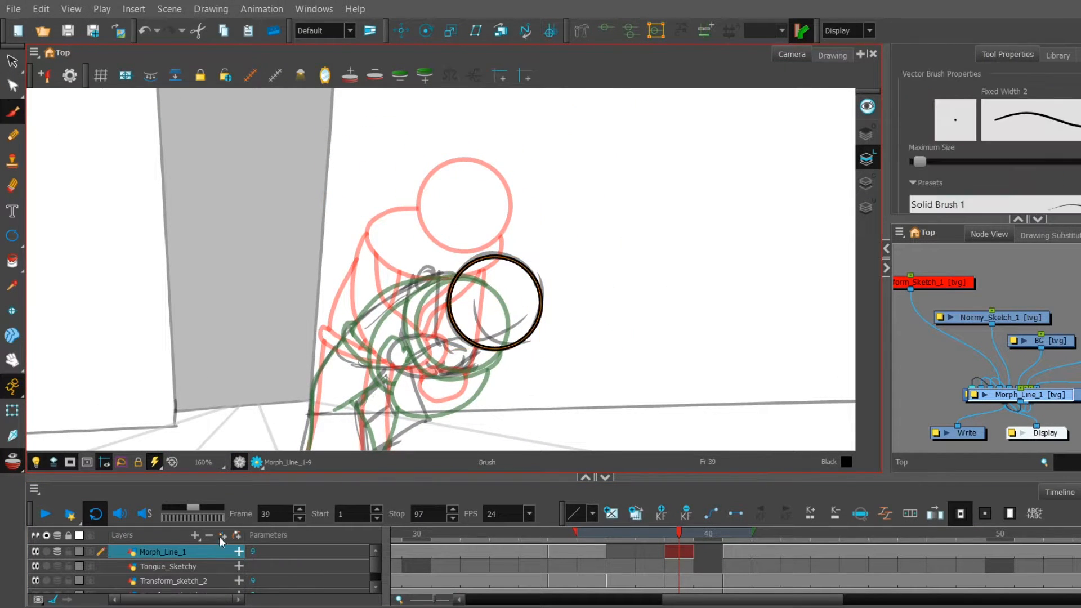
pyautogui.scroll(2, 276, 273)
pyautogui.moveTo(594, 279); pyautogui.dragTo(616, 292)
pyautogui.moveTo(553, 278); pyautogui.dragTo(542, 364)
pyautogui.hotkey('ctrl', 'z')
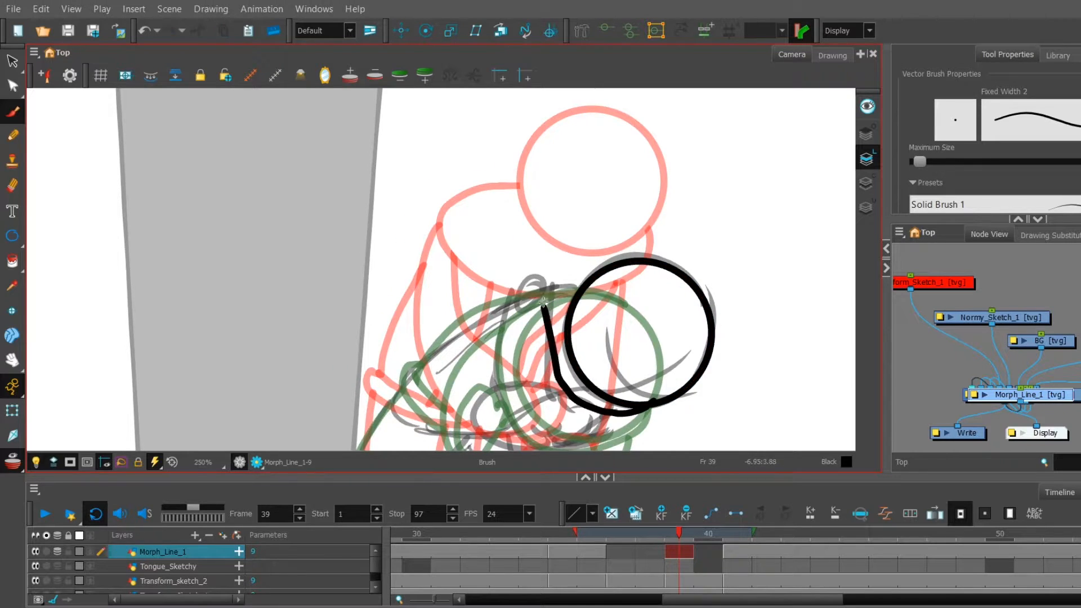
pyautogui.click(37, 77)
pyautogui.moveTo(607, 272); pyautogui.dragTo(602, 289)
# Step: Erase the overshooting line ends at the collar's upper corner on frame 39
pyautogui.click(12, 185)
pyautogui.scroll(4, 517, 257)
pyautogui.moveTo(575, 381); pyautogui.dragTo(581, 365)
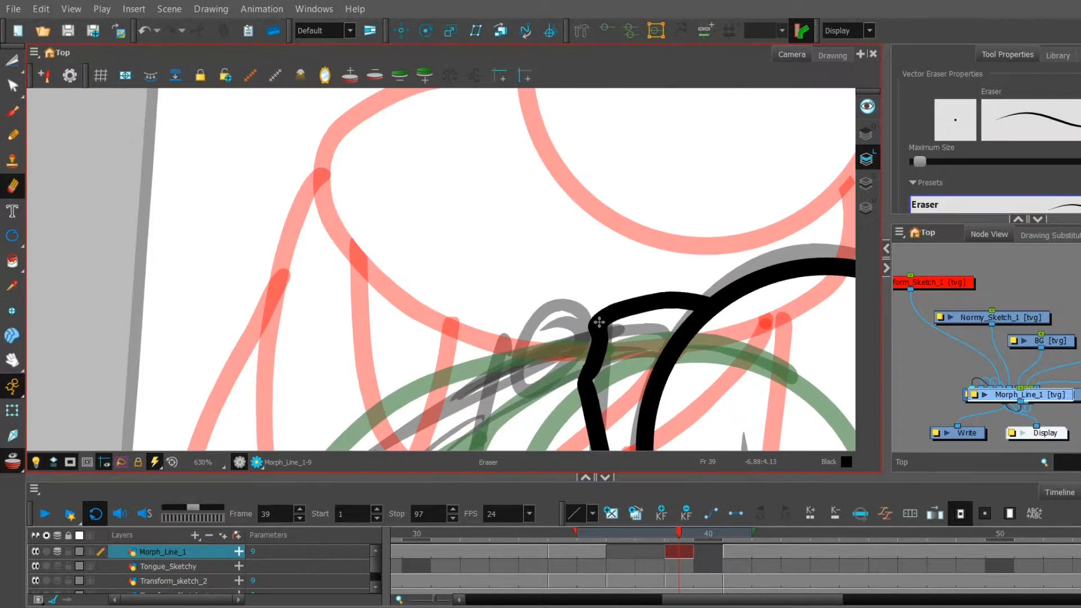
# Step: Ink the torso side and the thigh line beneath the head on frame 39, cutting off the stray line ends
pyautogui.click(13, 112)
pyautogui.scroll(-4, 575, 167)
pyautogui.moveTo(625, 254); pyautogui.dragTo(645, 234)
pyautogui.hotkey('alt', 't')
pyautogui.hotkey('alt', 'b')
pyautogui.moveTo(700, 338)
pyautogui.mouseDown()
pyautogui.moveTo(668, 372)
pyautogui.moveTo(652, 327)
pyautogui.moveTo(677, 349)
pyautogui.mouseUp()
pyautogui.click(12, 60)
pyautogui.moveTo(633, 316); pyautogui.dragTo(622, 333)
# Step: Ink the arm from the shoulder down to the hand on frame 39, trimming overlaps and undoing the last stroke
pyautogui.click(12, 112)
pyautogui.moveTo(543, 314)
pyautogui.mouseDown()
pyautogui.moveTo(565, 337)
pyautogui.moveTo(547, 333)
pyautogui.mouseUp()
pyautogui.click(12, 60)
pyautogui.moveTo(610, 385); pyautogui.dragTo(608, 419)
pyautogui.click(13, 112)
pyautogui.moveTo(601, 245)
pyautogui.mouseDown()
pyautogui.moveTo(568, 253)
pyautogui.moveTo(524, 334)
pyautogui.mouseUp()
pyautogui.hotkey('ctrl', 'z')
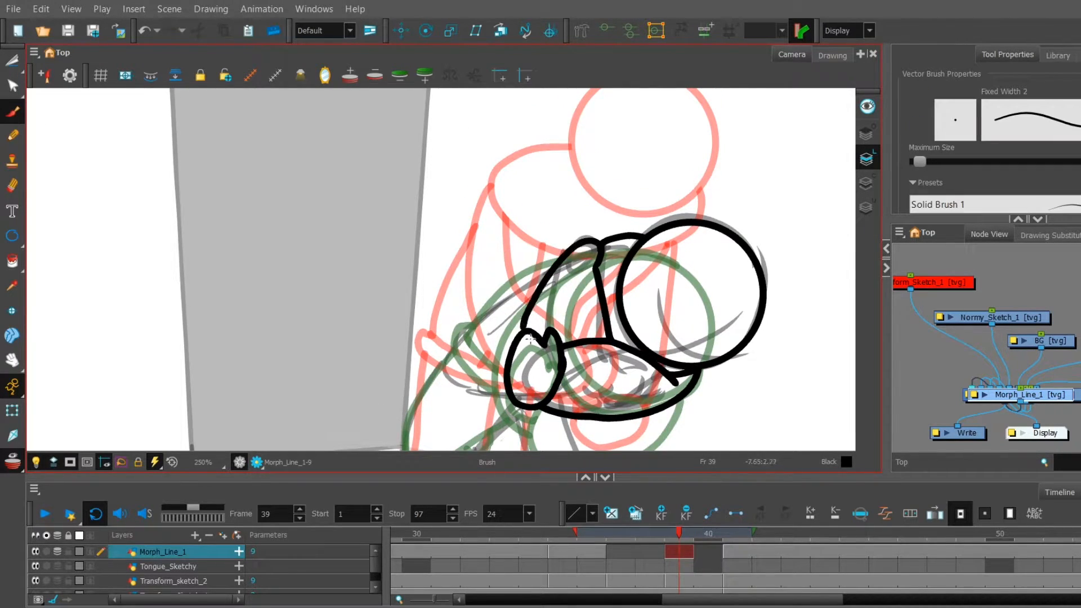
# Step: Ink the remaining leg lines of the crouched body on frame 39, trimming the overlapping ends
pyautogui.click(12, 60)
pyautogui.click(13, 112)
pyautogui.moveTo(590, 295); pyautogui.dragTo(594, 337)
pyautogui.moveTo(665, 402); pyautogui.dragTo(540, 409)
pyautogui.moveTo(673, 429)
pyautogui.mouseDown()
pyautogui.moveTo(692, 357)
pyautogui.moveTo(708, 366)
pyautogui.mouseUp()
pyautogui.moveTo(615, 178); pyautogui.dragTo(502, 264)
pyautogui.scroll(4, 485, 299)
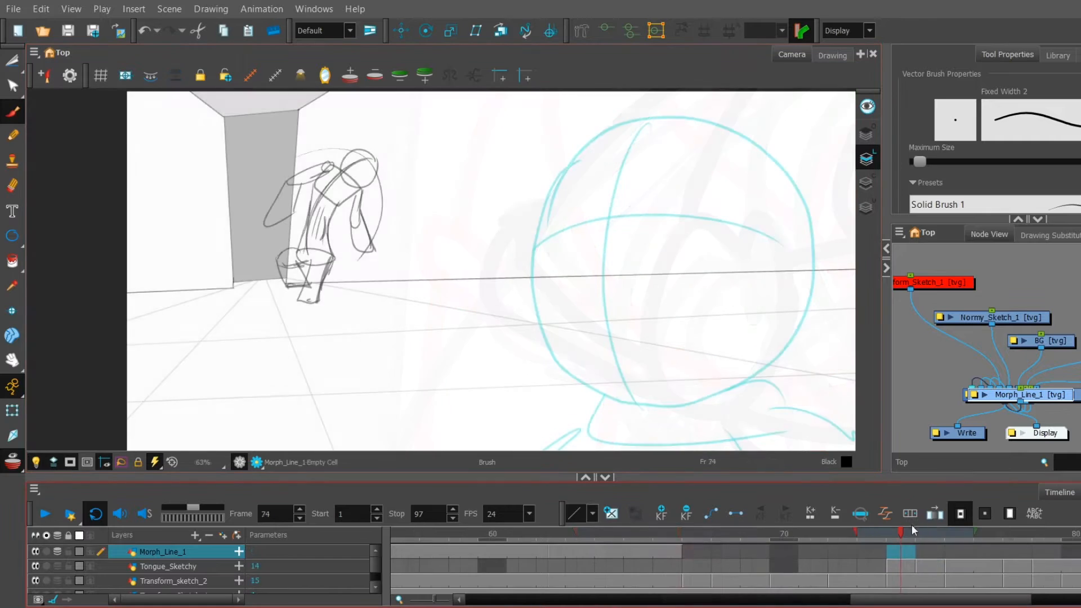
# Step: Start a new Morph_Line_1 drawing on frame 75 with the head circle placed over the sketched head
pyautogui.click(885, 528)
pyautogui.click(933, 550)
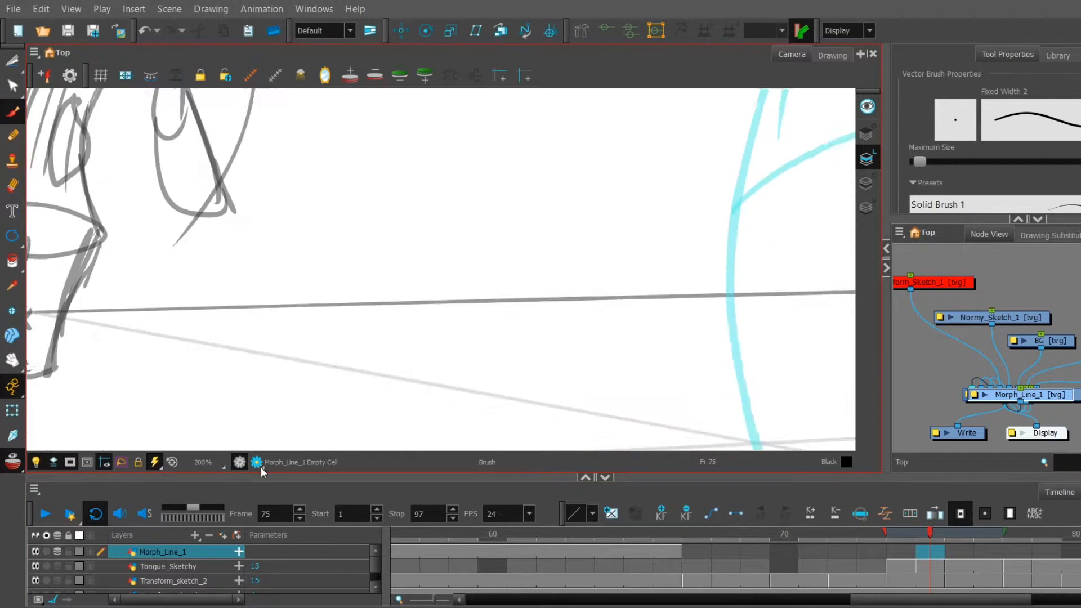
pyautogui.hotkey('alt', 's')
pyautogui.moveTo(368, 194); pyautogui.dragTo(394, 273)
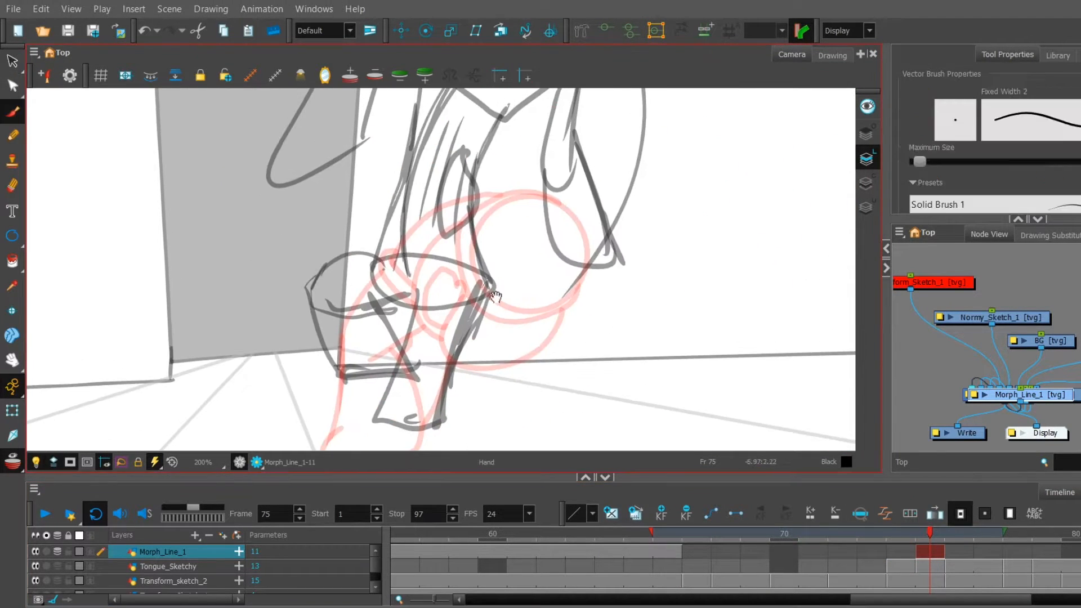
pyautogui.moveTo(416, 201); pyautogui.dragTo(408, 176)
# Step: Ink the outlines of the raised bent leg and the standing leg on frame 75, trimming overshooting lines
pyautogui.moveTo(384, 275); pyautogui.dragTo(367, 276)
pyautogui.moveTo(403, 227)
pyautogui.mouseDown()
pyautogui.moveTo(309, 318)
pyautogui.moveTo(358, 254)
pyautogui.mouseUp()
pyautogui.hotkey('alt', 't')
pyautogui.hotkey('alt', 'b')
pyautogui.moveTo(414, 291)
pyautogui.mouseDown()
pyautogui.moveTo(401, 364)
pyautogui.moveTo(462, 265)
pyautogui.mouseUp()
pyautogui.moveTo(459, 247); pyautogui.dragTo(431, 378)
pyautogui.moveTo(489, 352)
pyautogui.mouseDown()
pyautogui.moveTo(401, 383)
pyautogui.moveTo(502, 369)
pyautogui.mouseUp()
pyautogui.hotkey('alt', 't')
pyautogui.hotkey('alt', 'e')
pyautogui.hotkey('alt', 't')
pyautogui.moveTo(591, 324); pyautogui.dragTo(591, 398)
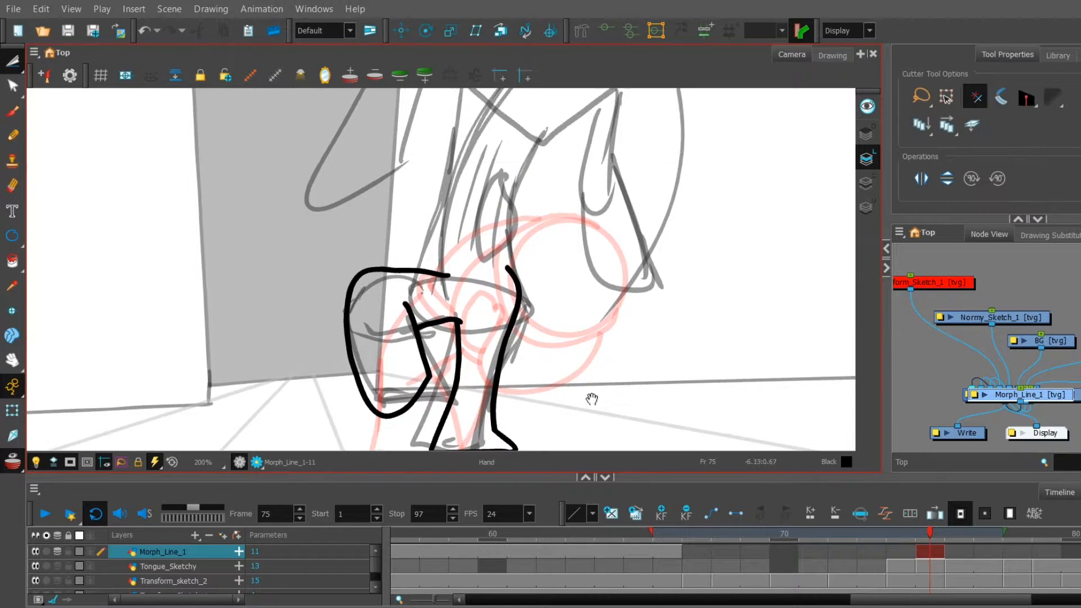
# Step: Ink the folded flap and the remaining detail lines on the legs on frame 75
pyautogui.hotkey('alt', 'b')
pyautogui.moveTo(597, 336); pyautogui.dragTo(597, 341)
pyautogui.moveTo(499, 354); pyautogui.dragTo(498, 374)
pyautogui.moveTo(668, 416)
pyautogui.mouseDown()
pyautogui.moveTo(673, 374)
pyautogui.moveTo(668, 399)
pyautogui.mouseUp()
# Step: Extend the frame 75 drawing's exposure back to frame 74
pyautogui.click(911, 540)
pyautogui.moveTo(917, 552); pyautogui.dragTo(898, 558)
pyautogui.click(899, 556)
# Step: Ink the torso's front line, shirt creases and waistband on frame 74, erasing the rough overlaps
pyautogui.moveTo(561, 180); pyautogui.dragTo(543, 312)
pyautogui.moveTo(527, 259); pyautogui.dragTo(498, 299)
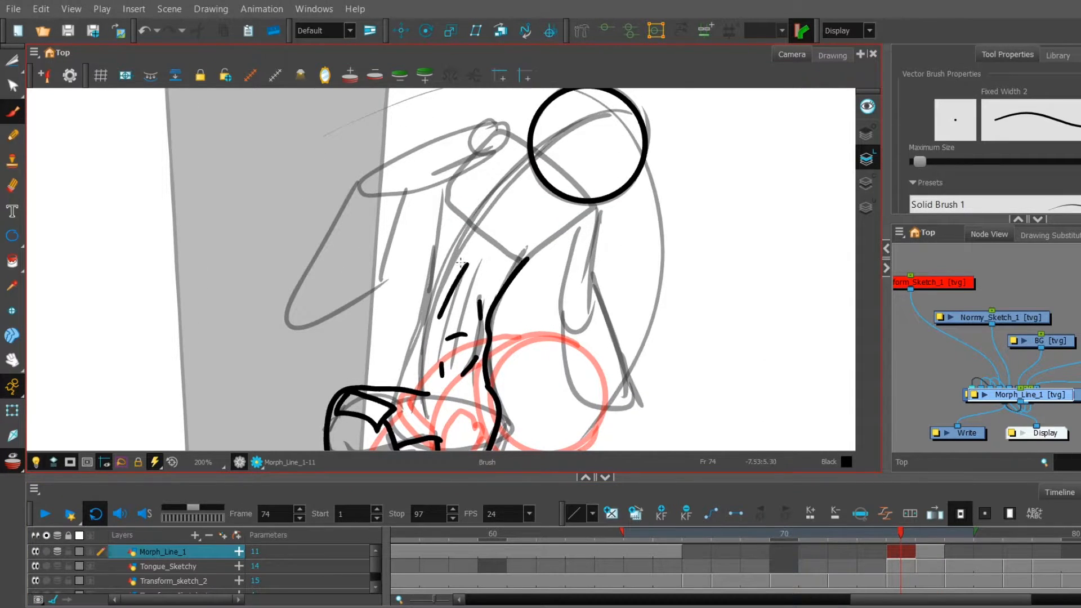
pyautogui.hotkey('alt', 'e')
pyautogui.moveTo(482, 341); pyautogui.dragTo(480, 297)
pyautogui.moveTo(478, 299)
pyautogui.mouseDown()
pyautogui.moveTo(450, 347)
pyautogui.moveTo(467, 274)
pyautogui.mouseUp()
pyautogui.hotkey('alt', 'b')
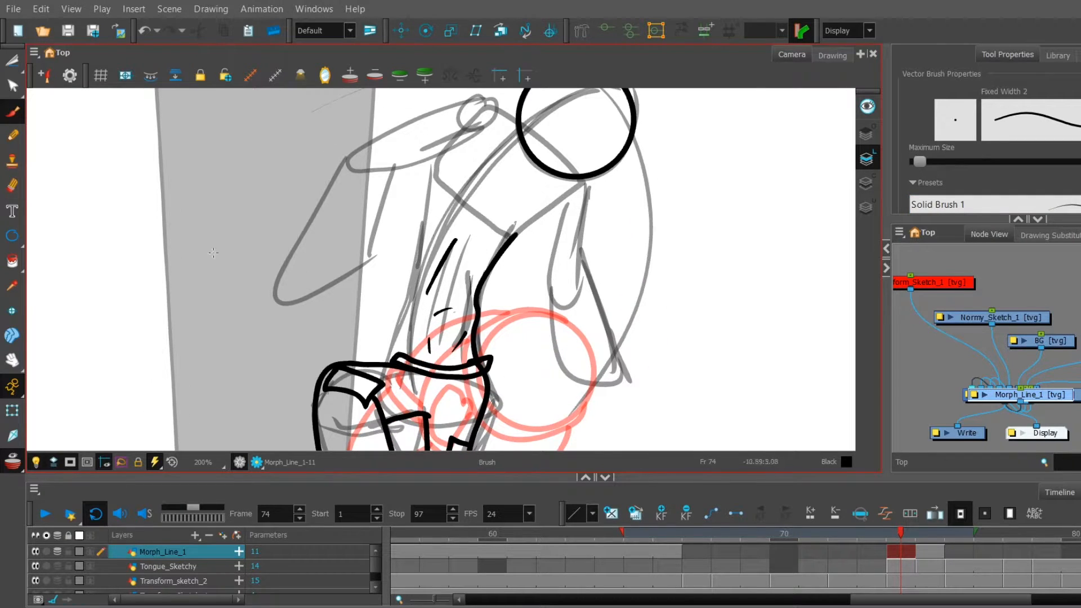
# Step: Ink the back line and the collar wrapping the head circle on frame 74, redoing the poor stroke
pyautogui.moveTo(331, 224); pyautogui.dragTo(323, 276)
pyautogui.moveTo(409, 303); pyautogui.dragTo(396, 402)
pyautogui.moveTo(554, 249)
pyautogui.mouseDown()
pyautogui.moveTo(509, 352)
pyautogui.moveTo(540, 334)
pyautogui.mouseUp()
pyautogui.moveTo(520, 333)
pyautogui.mouseDown()
pyautogui.moveTo(557, 135)
pyautogui.moveTo(521, 260)
pyautogui.mouseUp()
pyautogui.hotkey('ctrl', 'z')
pyautogui.moveTo(558, 313)
pyautogui.mouseDown()
pyautogui.moveTo(559, 184)
pyautogui.moveTo(547, 245)
pyautogui.mouseUp()
pyautogui.moveTo(661, 208); pyautogui.dragTo(646, 268)
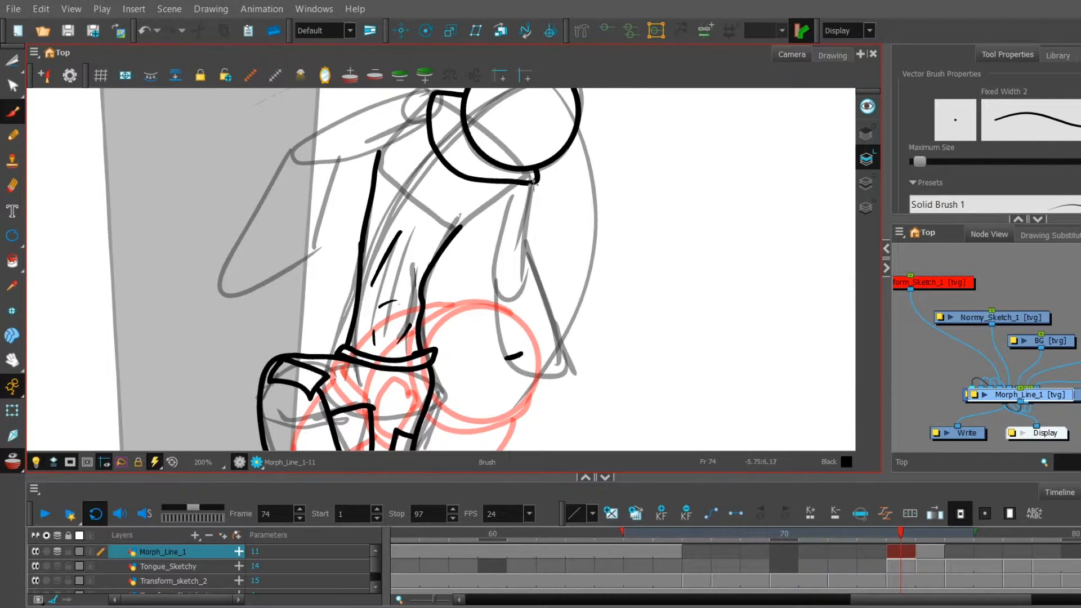
# Step: Clean up the front arm's outline on frame 74 and ink the top line of the rear arm
pyautogui.hotkey('alt', 'e')
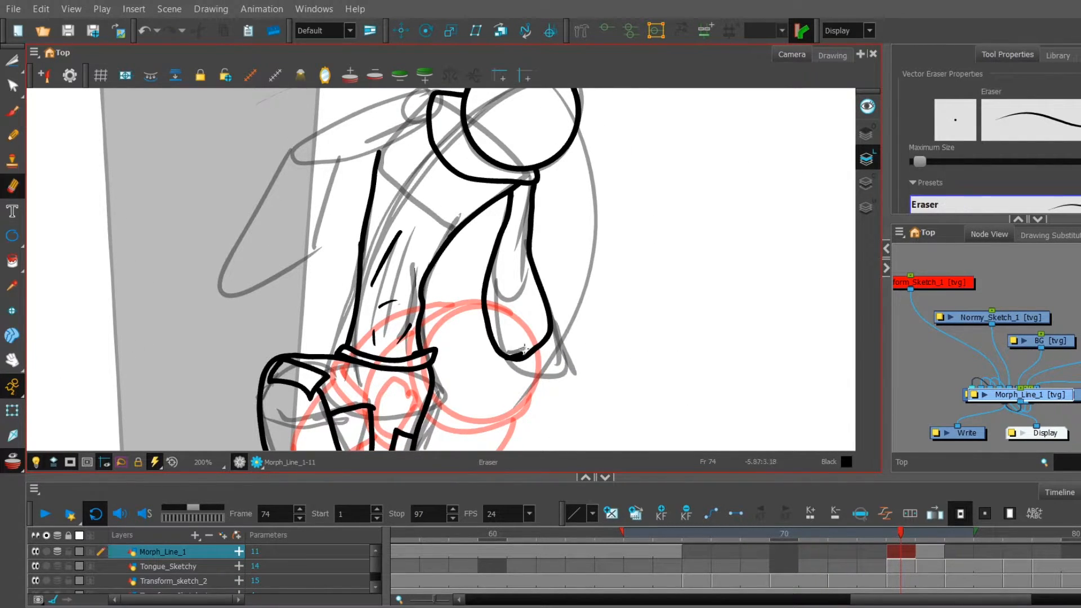
pyautogui.click(12, 112)
pyautogui.moveTo(622, 93)
pyautogui.mouseDown()
pyautogui.moveTo(786, 130)
pyautogui.moveTo(823, 171)
pyautogui.mouseUp()
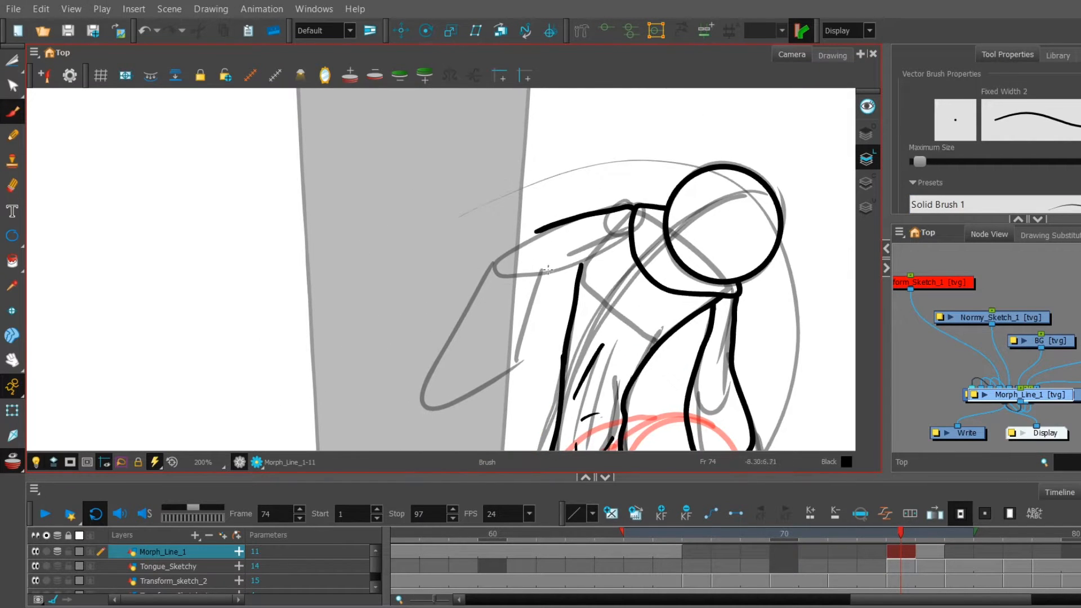
# Step: Ink the rear arm's bent elbow, hanging sleeve and hand on frame 74, replacing the stray underarm stroke
pyautogui.moveTo(538, 229)
pyautogui.mouseDown()
pyautogui.moveTo(490, 366)
pyautogui.moveTo(510, 362)
pyautogui.mouseUp()
pyautogui.click(616, 245)
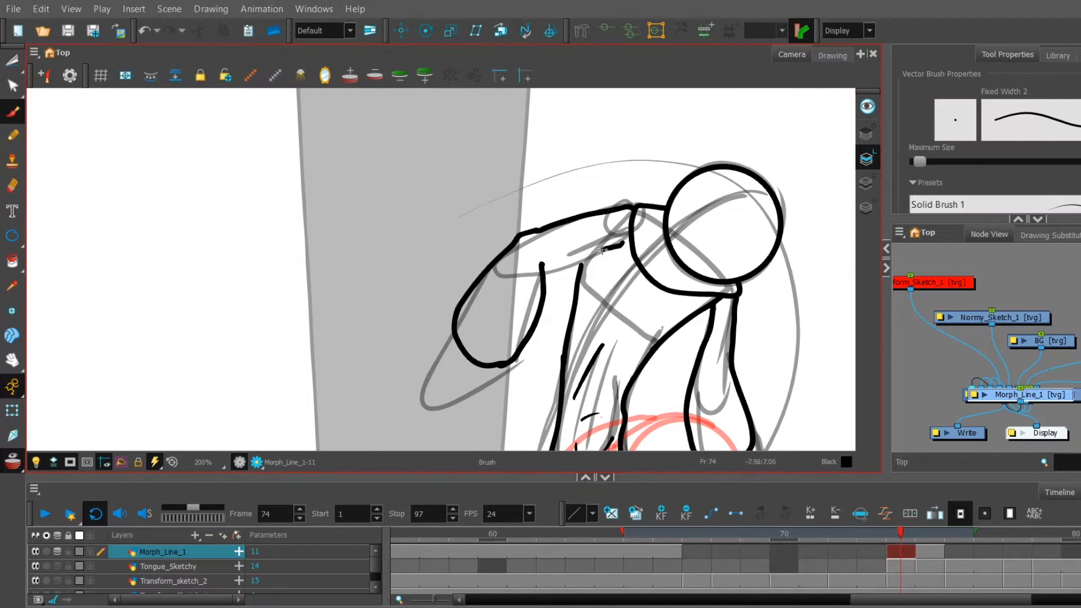
pyautogui.hotkey('ctrl', 'z')
pyautogui.moveTo(577, 338)
pyautogui.mouseDown()
pyautogui.moveTo(591, 299)
pyautogui.moveTo(534, 337)
pyautogui.mouseUp()
pyautogui.moveTo(478, 304)
pyautogui.mouseDown()
pyautogui.moveTo(485, 345)
pyautogui.moveTo(532, 339)
pyautogui.mouseUp()
# Step: Ink the thumb and fist at the end of the front arm on frame 74
pyautogui.moveTo(648, 338); pyautogui.dragTo(460, 255)
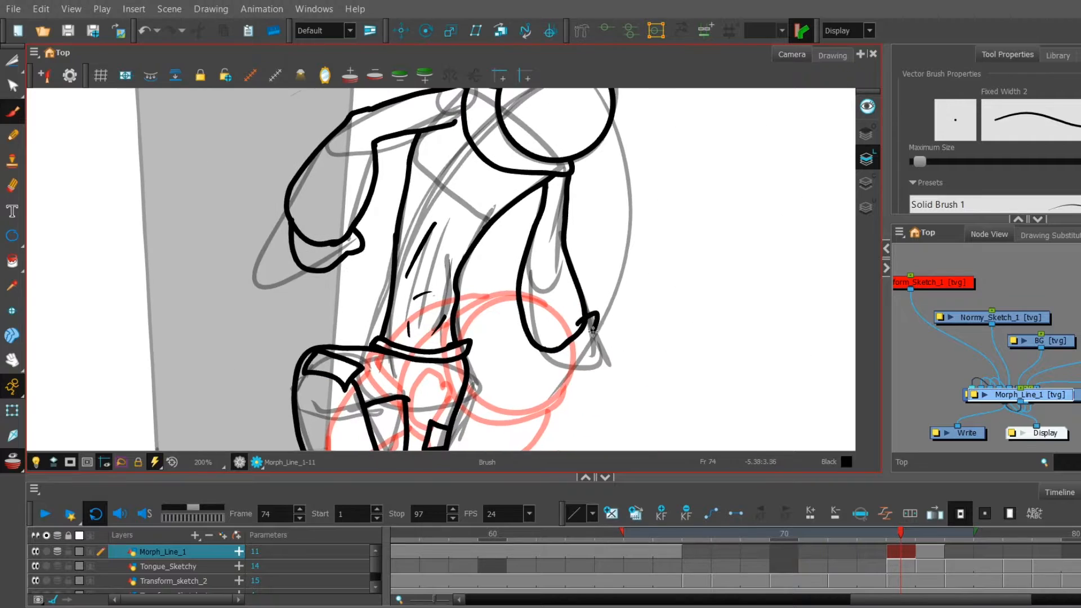
pyautogui.moveTo(584, 319); pyautogui.dragTo(594, 315)
pyautogui.hotkey('alt', 't')
pyautogui.press('.')
pyautogui.press('.')
pyautogui.press('.')
pyautogui.press('.')
pyautogui.press('.')
pyautogui.press('.')
pyautogui.press('.')
pyautogui.hotkey('alt', 'b')
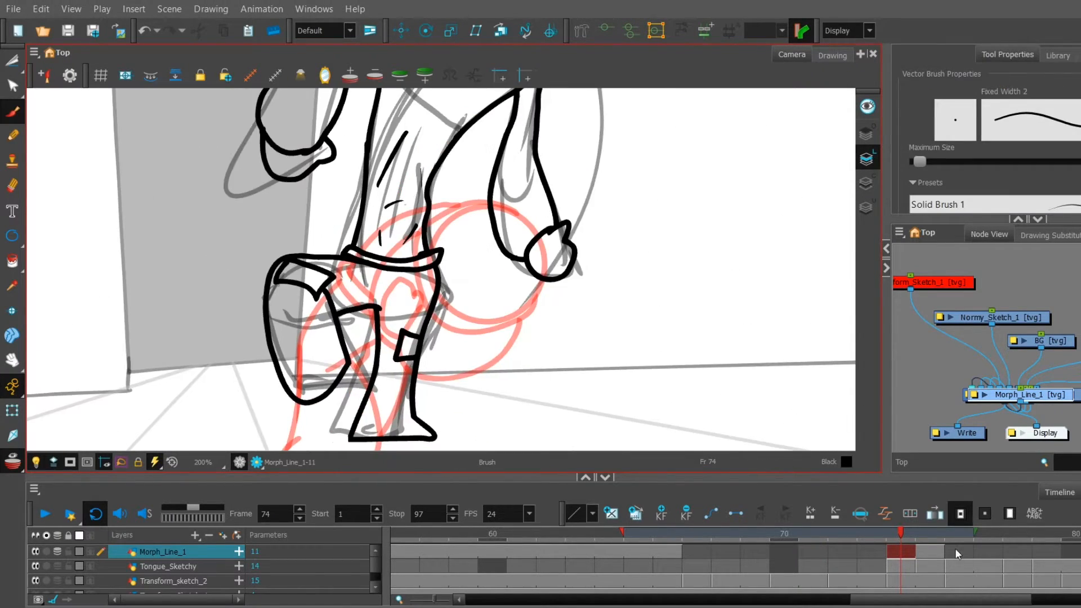
# Step: Start a new Morph_Line_1 drawing on frame 83 and paste the head circle over the sketched head
pyautogui.click(477, 533)
pyautogui.moveTo(719, 531); pyautogui.dragTo(663, 563)
pyautogui.moveTo(580, 183); pyautogui.dragTo(572, 336)
pyautogui.hotkey('alt', 's')
pyautogui.moveTo(330, 235); pyautogui.dragTo(451, 311)
pyautogui.hotkey('ctrl', 'v')
pyautogui.moveTo(525, 321); pyautogui.dragTo(449, 288)
# Step: Ink the tilted collar below the head circle on frame 83, trimming the line ends
pyautogui.hotkey('alt', 'b')
pyautogui.moveTo(374, 307)
pyautogui.mouseDown()
pyautogui.moveTo(425, 328)
pyautogui.moveTo(415, 328)
pyautogui.mouseUp()
pyautogui.hotkey('alt', 't')
pyautogui.moveTo(479, 315); pyautogui.dragTo(498, 333)
pyautogui.hotkey('alt', 'b')
pyautogui.moveTo(555, 360); pyautogui.dragTo(530, 255)
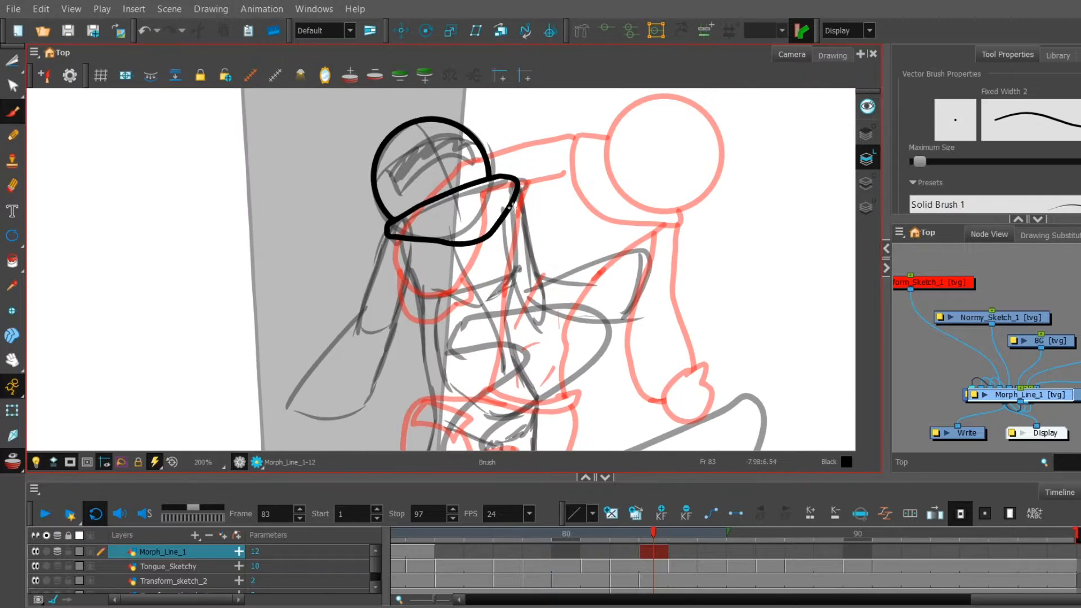
# Step: Ink the side line of the torso and the curved waistband on frame 83
pyautogui.moveTo(417, 338); pyautogui.dragTo(428, 402)
pyautogui.moveTo(536, 406); pyautogui.dragTo(624, 356)
pyautogui.moveTo(547, 214); pyautogui.dragTo(534, 237)
pyautogui.scroll(-4, 1008, 157)
pyautogui.scroll(4, 1007, 158)
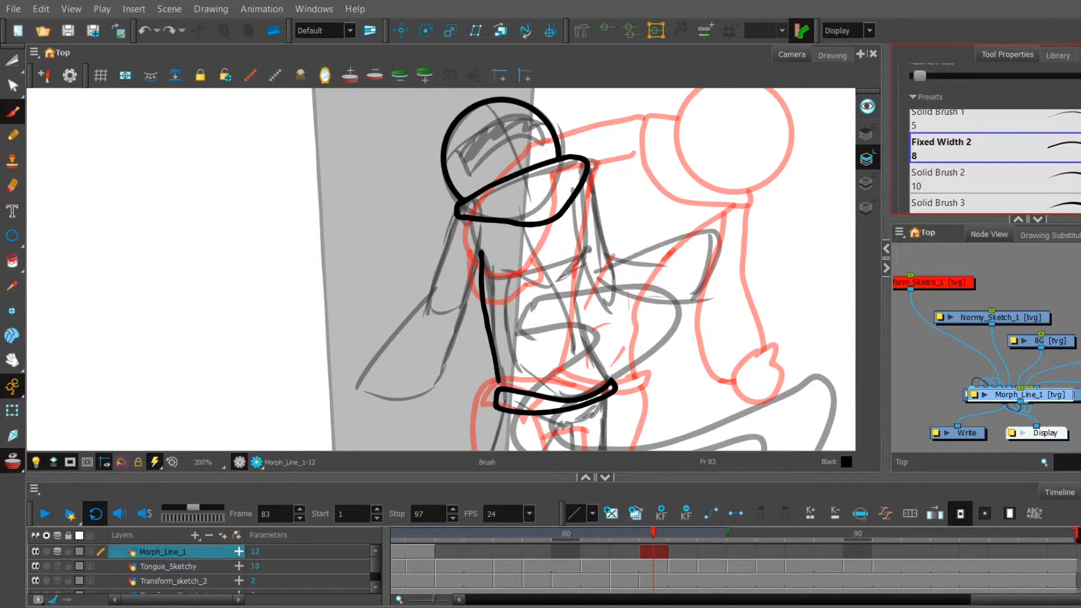
# Step: Switch to the Solid Brush 1 preset and ink jagged torn edges down the torso's side on frame 83
pyautogui.click(968, 205)
pyautogui.moveTo(506, 266); pyautogui.dragTo(479, 338)
pyautogui.moveTo(479, 337); pyautogui.dragTo(473, 293)
pyautogui.moveTo(455, 349); pyautogui.dragTo(443, 386)
pyautogui.click(13, 60)
pyautogui.moveTo(437, 374); pyautogui.dragTo(458, 361)
pyautogui.click(12, 111)
pyautogui.moveTo(460, 400)
pyautogui.mouseDown()
pyautogui.moveTo(445, 385)
pyautogui.moveTo(469, 385)
pyautogui.mouseUp()
# Step: Trim the overlapping torso strokes and ink the ragged lower tear edge above the waistband on frame 83
pyautogui.click(12, 185)
pyautogui.click(12, 60)
pyautogui.click(12, 112)
pyautogui.moveTo(592, 405); pyautogui.dragTo(617, 408)
pyautogui.moveTo(602, 398); pyautogui.dragTo(577, 396)
pyautogui.moveTo(575, 254)
pyautogui.mouseDown()
pyautogui.moveTo(523, 314)
pyautogui.moveTo(507, 310)
pyautogui.mouseUp()
pyautogui.scroll(-3, 997, 164)
# Step: Ink the far torso line below the collar and complete the jagged tear outline on frame 83 with Solid Brush 1
pyautogui.click(991, 137)
pyautogui.moveTo(585, 366); pyautogui.dragTo(577, 330)
pyautogui.moveTo(534, 381); pyautogui.dragTo(548, 397)
pyautogui.moveTo(628, 375); pyautogui.dragTo(627, 398)
pyautogui.click(1042, 110)
pyautogui.moveTo(466, 412); pyautogui.dragTo(449, 394)
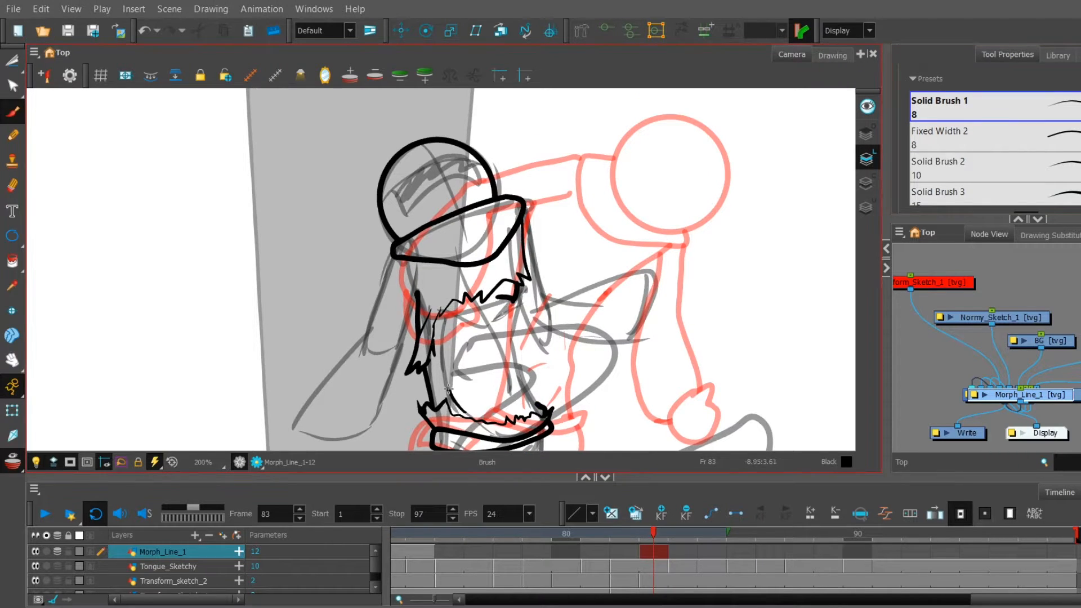
# Step: Cut away overlapping tear lines and ink the curved inner rim of the torso's open mouth on frame 83
pyautogui.scroll(2, 532, 313)
pyautogui.click(12, 61)
pyautogui.moveTo(556, 283)
pyautogui.mouseDown()
pyautogui.moveTo(480, 317)
pyautogui.moveTo(531, 294)
pyautogui.mouseUp()
pyautogui.click(13, 112)
pyautogui.moveTo(692, 351)
pyautogui.mouseDown()
pyautogui.moveTo(668, 238)
pyautogui.moveTo(651, 232)
pyautogui.mouseUp()
pyautogui.moveTo(495, 385)
pyautogui.mouseDown()
pyautogui.moveTo(644, 349)
pyautogui.moveTo(647, 392)
pyautogui.mouseUp()
pyautogui.moveTo(679, 316)
pyautogui.mouseDown()
pyautogui.moveTo(690, 316)
pyautogui.moveTo(679, 333)
pyautogui.mouseUp()
# Step: Ink pointed fangs along the mouth's upper edge on frame 83, redoing the first fang
pyautogui.moveTo(569, 180)
pyautogui.mouseDown()
pyautogui.moveTo(592, 266)
pyautogui.moveTo(608, 269)
pyautogui.mouseUp()
pyautogui.hotkey('ctrl', 'z')
pyautogui.moveTo(583, 177)
pyautogui.mouseDown()
pyautogui.moveTo(606, 258)
pyautogui.moveTo(553, 293)
pyautogui.mouseUp()
pyautogui.moveTo(538, 227); pyautogui.dragTo(555, 280)
pyautogui.moveTo(556, 223)
pyautogui.mouseDown()
pyautogui.moveTo(555, 279)
pyautogui.moveTo(537, 225)
pyautogui.mouseUp()
pyautogui.moveTo(445, 210); pyautogui.dragTo(455, 243)
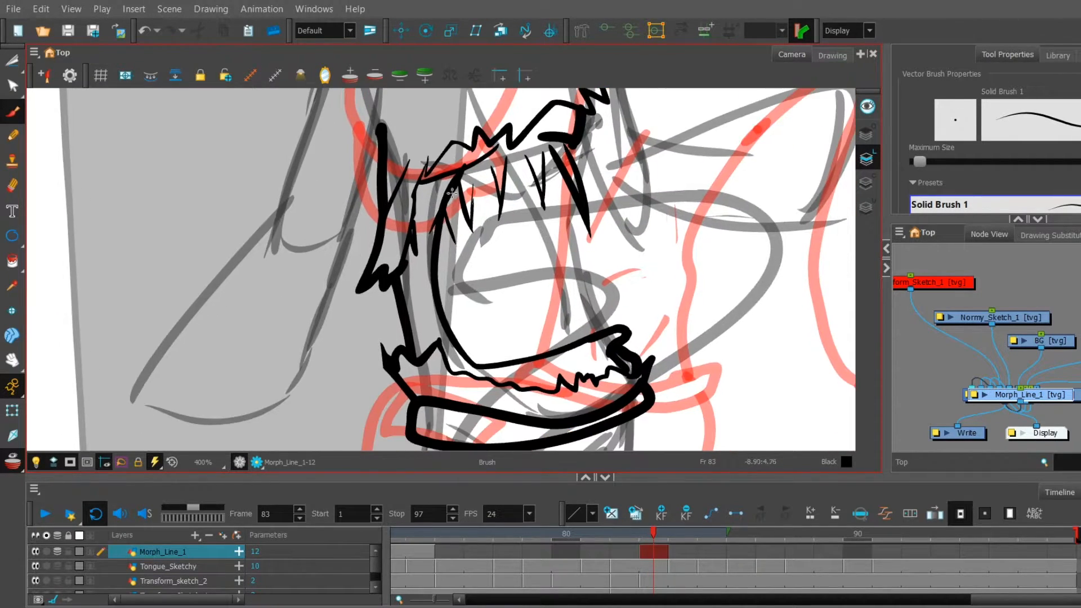
# Step: Ink the upper gum line connecting the fangs on frame 83 and trim its overlapping ends
pyautogui.moveTo(595, 332); pyautogui.dragTo(550, 319)
pyautogui.moveTo(509, 241); pyautogui.dragTo(507, 342)
pyautogui.press('2')
pyautogui.press('2')
pyautogui.moveTo(565, 267)
pyautogui.mouseDown()
pyautogui.moveTo(627, 250)
pyautogui.moveTo(612, 289)
pyautogui.mouseUp()
pyautogui.hotkey('alt', 't')
pyautogui.click(11, 112)
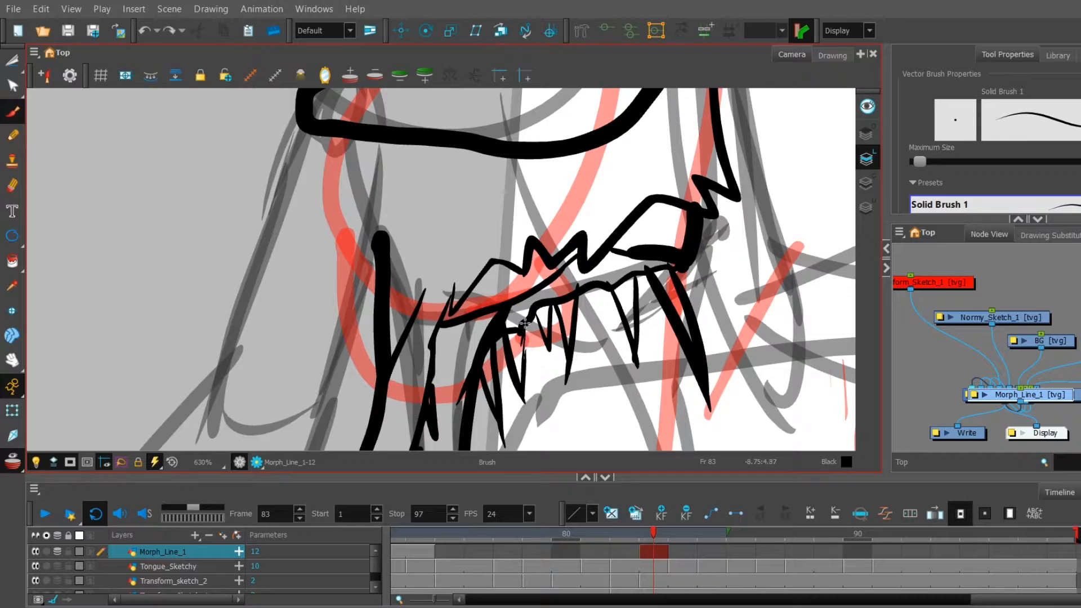
# Step: Finish the small fangs near the mouth's upper corner on frame 83 and erase their overlapping ends
pyautogui.moveTo(525, 325); pyautogui.dragTo(524, 356)
pyautogui.moveTo(526, 372); pyautogui.dragTo(505, 302)
pyautogui.hotkey('alt', 'e')
pyautogui.moveTo(471, 346); pyautogui.dragTo(491, 385)
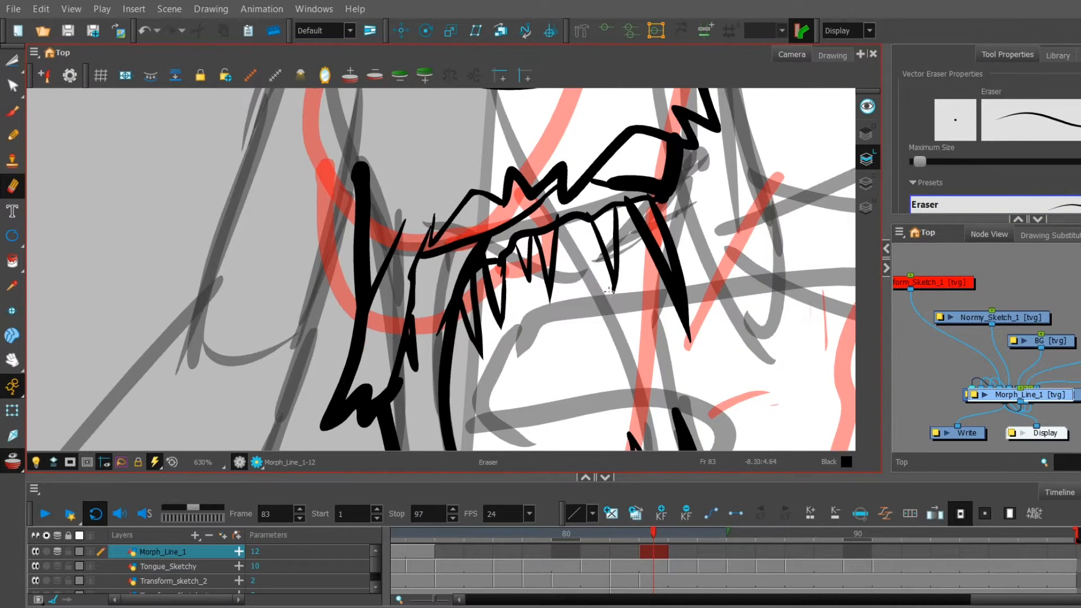
# Step: Ink another pointed fang in the torso's open mouth on frame 83 and trim its overlapping ends
pyautogui.moveTo(610, 320); pyautogui.dragTo(600, 217)
pyautogui.hotkey('alt', 't')
pyautogui.moveTo(491, 373); pyautogui.dragTo(506, 364)
pyautogui.moveTo(615, 130)
pyautogui.mouseDown()
pyautogui.moveTo(490, 239)
pyautogui.moveTo(508, 267)
pyautogui.mouseUp()
# Step: Ink the mouth's right inner rim between the upper and lower fangs on frame 83 and cut away overlaps
pyautogui.hotkey('alt', 'b')
pyautogui.moveTo(497, 202); pyautogui.dragTo(524, 398)
pyautogui.moveTo(551, 421); pyautogui.dragTo(505, 344)
pyautogui.moveTo(526, 96)
pyautogui.mouseDown()
pyautogui.moveTo(586, 325)
pyautogui.moveTo(653, 262)
pyautogui.mouseUp()
pyautogui.moveTo(403, 248); pyautogui.dragTo(432, 339)
pyautogui.moveTo(560, 198)
pyautogui.mouseDown()
pyautogui.moveTo(589, 299)
pyautogui.moveTo(594, 251)
pyautogui.mouseUp()
pyautogui.click(12, 60)
pyautogui.moveTo(590, 236); pyautogui.dragTo(593, 271)
pyautogui.moveTo(597, 436)
pyautogui.mouseDown()
pyautogui.moveTo(586, 135)
pyautogui.moveTo(600, 93)
pyautogui.mouseUp()
# Step: Ink the curved visor-like band on the round head on frame 83 and erase its overhanging line ends
pyautogui.hotkey('alt', 'b')
pyautogui.moveTo(505, 323); pyautogui.dragTo(468, 359)
pyautogui.moveTo(637, 291); pyautogui.dragTo(628, 350)
pyautogui.moveTo(643, 447); pyautogui.dragTo(651, 345)
pyautogui.moveTo(349, 169); pyautogui.dragTo(277, 392)
pyautogui.moveTo(268, 190)
pyautogui.mouseDown()
pyautogui.moveTo(270, 405)
pyautogui.moveTo(315, 442)
pyautogui.mouseUp()
pyautogui.moveTo(332, 355)
pyautogui.mouseDown()
pyautogui.moveTo(549, 251)
pyautogui.moveTo(307, 293)
pyautogui.moveTo(340, 355)
pyautogui.moveTo(352, 345)
pyautogui.mouseUp()
pyautogui.hotkey('alt', 't')
pyautogui.hotkey('alt', 'e')
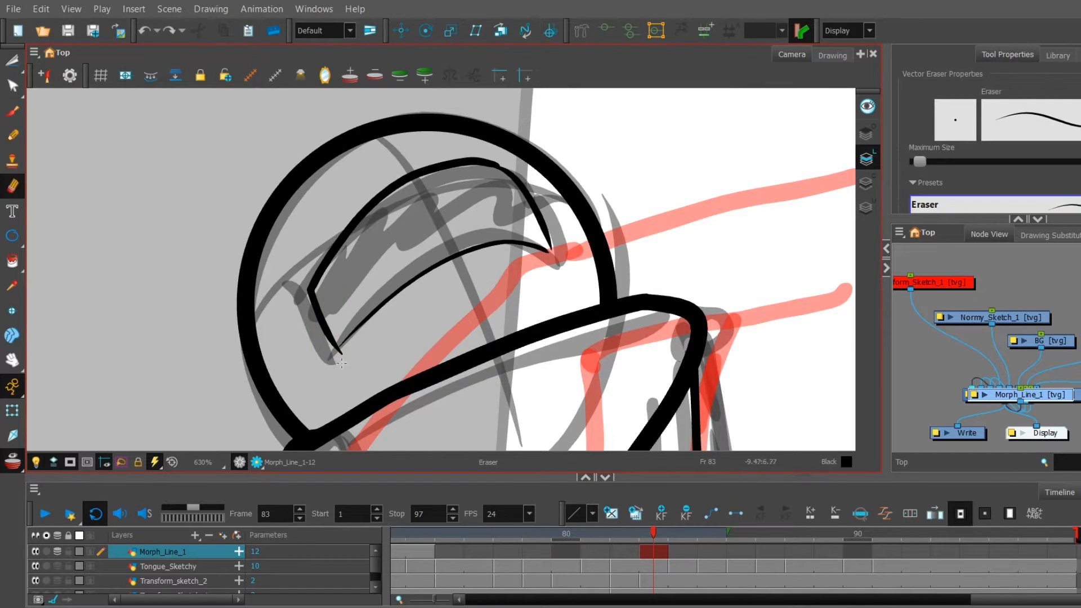
pyautogui.moveTo(454, 121); pyautogui.dragTo(338, 172)
# Step: Ink the hanging arm and round hand beside the torso on frame 83 with the Fixed Width 2 brush
pyautogui.hotkey('alt', 'b')
pyautogui.moveTo(442, 290); pyautogui.dragTo(451, 310)
pyautogui.moveTo(456, 349); pyautogui.dragTo(473, 152)
pyautogui.scroll(-5, 490, 152)
pyautogui.moveTo(629, 282)
pyautogui.mouseDown()
pyautogui.moveTo(600, 330)
pyautogui.moveTo(649, 242)
pyautogui.moveTo(632, 340)
pyautogui.mouseUp()
pyautogui.hotkey('alt', 'o')
pyautogui.scroll(-3, 980, 149)
pyautogui.click(980, 147)
pyautogui.scroll(4, 441, 281)
pyautogui.moveTo(373, 256)
pyautogui.mouseDown()
pyautogui.moveTo(321, 389)
pyautogui.moveTo(409, 338)
pyautogui.mouseUp()
pyautogui.moveTo(410, 338); pyautogui.dragTo(429, 283)
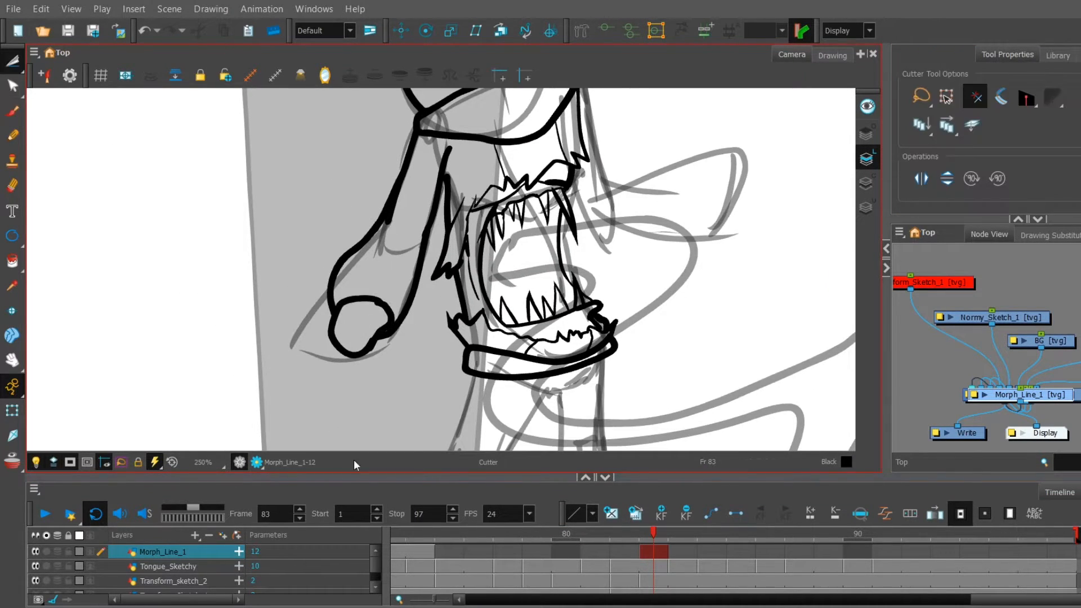
# Step: Trim overlapping arm and hand lines on frame 83 and finish inking the remaining outlines
pyautogui.moveTo(629, 151); pyautogui.dragTo(511, 246)
pyautogui.moveTo(518, 325); pyautogui.dragTo(583, 322)
pyautogui.moveTo(523, 270)
pyautogui.mouseDown()
pyautogui.moveTo(590, 315)
pyautogui.moveTo(538, 263)
pyautogui.mouseUp()
pyautogui.hotkey('alt', 't')
pyautogui.hotkey('alt', 'b')
pyautogui.moveTo(451, 360); pyautogui.dragTo(584, 183)
pyautogui.moveTo(552, 318)
pyautogui.mouseDown()
pyautogui.moveTo(571, 313)
pyautogui.moveTo(575, 214)
pyautogui.moveTo(671, 361)
pyautogui.mouseUp()
# Step: With onion skin on, start frame 68 by adding the head circle and inking the collar and lower torso curve
pyautogui.hotkey('alt', 'o')
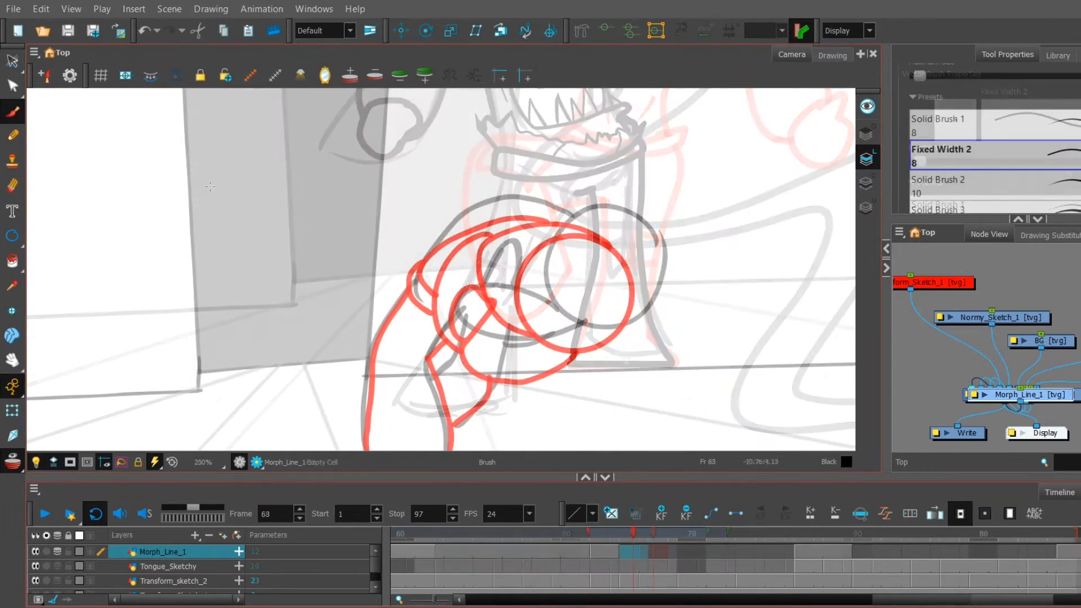
pyautogui.hotkey('alt', '=')
pyautogui.moveTo(446, 241)
pyautogui.mouseDown()
pyautogui.moveTo(572, 367)
pyautogui.moveTo(567, 267)
pyautogui.moveTo(553, 329)
pyautogui.mouseUp()
pyautogui.hotkey('alt', 'b')
pyautogui.hotkey('alt', 'o')
pyautogui.hotkey('alt', 'o')
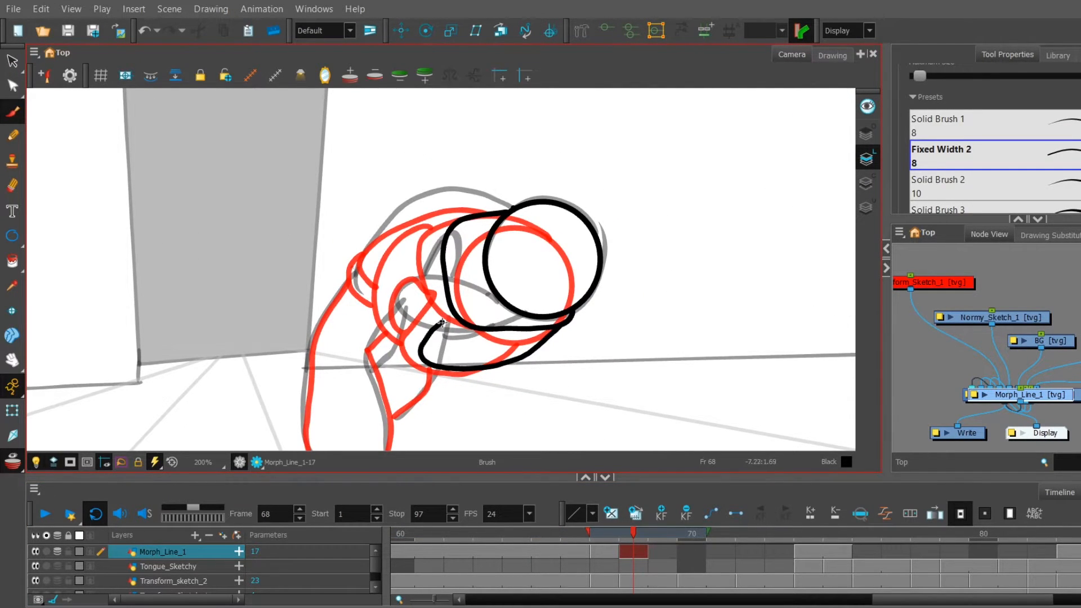
# Step: Trim the lower torso curve on frame 68, then ink the oval hand and the arched back
pyautogui.hotkey('alt', 't')
pyautogui.moveTo(415, 317); pyautogui.dragTo(445, 334)
pyautogui.hotkey('alt', 'b')
pyautogui.moveTo(539, 302)
pyautogui.mouseDown()
pyautogui.moveTo(618, 323)
pyautogui.moveTo(625, 346)
pyautogui.mouseUp()
pyautogui.moveTo(563, 259); pyautogui.dragTo(466, 297)
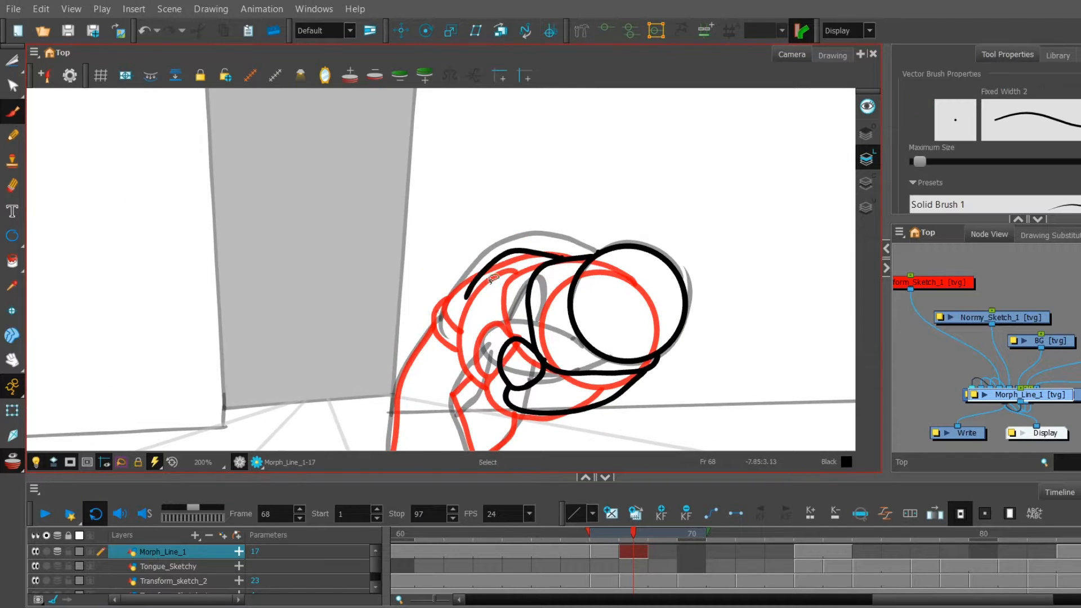
# Step: Ink the arm lines, second round hand and folded hip lines of the crouched figure on frame 68, trimming overlaps
pyautogui.moveTo(517, 348); pyautogui.dragTo(527, 301)
pyautogui.moveTo(480, 350)
pyautogui.mouseDown()
pyautogui.moveTo(497, 353)
pyautogui.moveTo(520, 312)
pyautogui.mouseUp()
pyautogui.hotkey('alt', 't')
pyautogui.moveTo(524, 307); pyautogui.dragTo(497, 354)
pyautogui.hotkey('alt', 'b')
pyautogui.moveTo(481, 284); pyautogui.dragTo(516, 275)
pyautogui.moveTo(496, 315); pyautogui.dragTo(489, 252)
pyautogui.moveTo(438, 222); pyautogui.dragTo(450, 131)
# Step: Ink the crouched figure's leg outline on frame 68 and extend the drawing's exposure through frame 69
pyautogui.moveTo(671, 535)
pyautogui.mouseDown()
pyautogui.moveTo(726, 585)
pyautogui.moveTo(797, 562)
pyautogui.mouseUp()
pyautogui.click(634, 551)
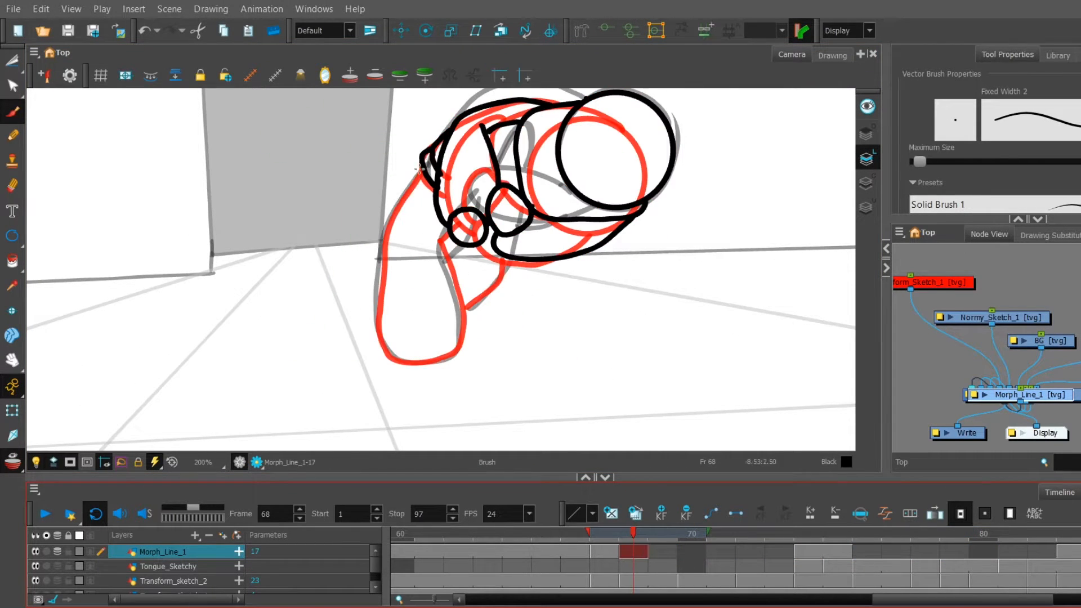
pyautogui.moveTo(378, 282); pyautogui.dragTo(425, 360)
pyautogui.moveTo(458, 242); pyautogui.dragTo(451, 255)
pyautogui.moveTo(636, 322)
pyautogui.mouseDown()
pyautogui.moveTo(560, 427)
pyautogui.moveTo(574, 369)
pyautogui.mouseUp()
pyautogui.click(663, 551)
pyautogui.press('F5')
# Step: On frame 70, add more following drawings to the onion skin and paste the head circle over the sketched head
pyautogui.click(692, 551)
pyautogui.click(423, 77)
pyautogui.click(423, 78)
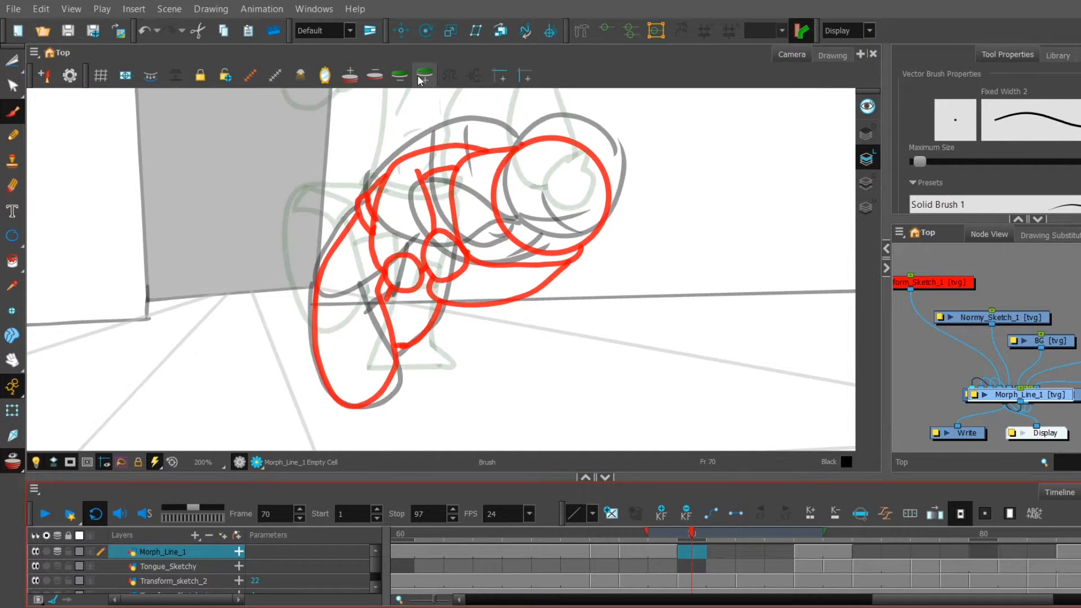
pyautogui.moveTo(575, 256); pyautogui.dragTo(547, 357)
pyautogui.hotkey('alt', 's')
pyautogui.hotkey('ctrl', 'v')
pyautogui.moveTo(584, 441)
pyautogui.mouseDown()
pyautogui.moveTo(564, 321)
pyautogui.moveTo(562, 437)
pyautogui.mouseUp()
pyautogui.moveTo(492, 335)
pyautogui.mouseDown()
pyautogui.moveTo(552, 311)
pyautogui.moveTo(560, 325)
pyautogui.mouseUp()
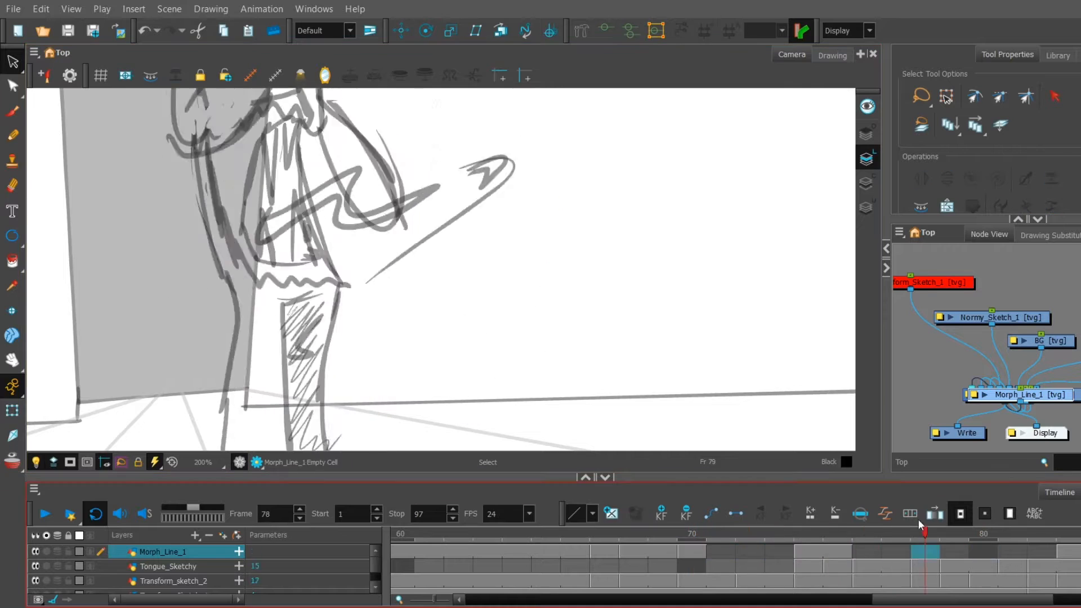
pyautogui.click(660, 552)
pyautogui.click(692, 551)
# Step: Ink the collar, leg, back, round hand and lower torso curve of the crouched figure on frame 70
pyautogui.hotkey('alt', 'b')
pyautogui.moveTo(448, 220); pyautogui.dragTo(489, 290)
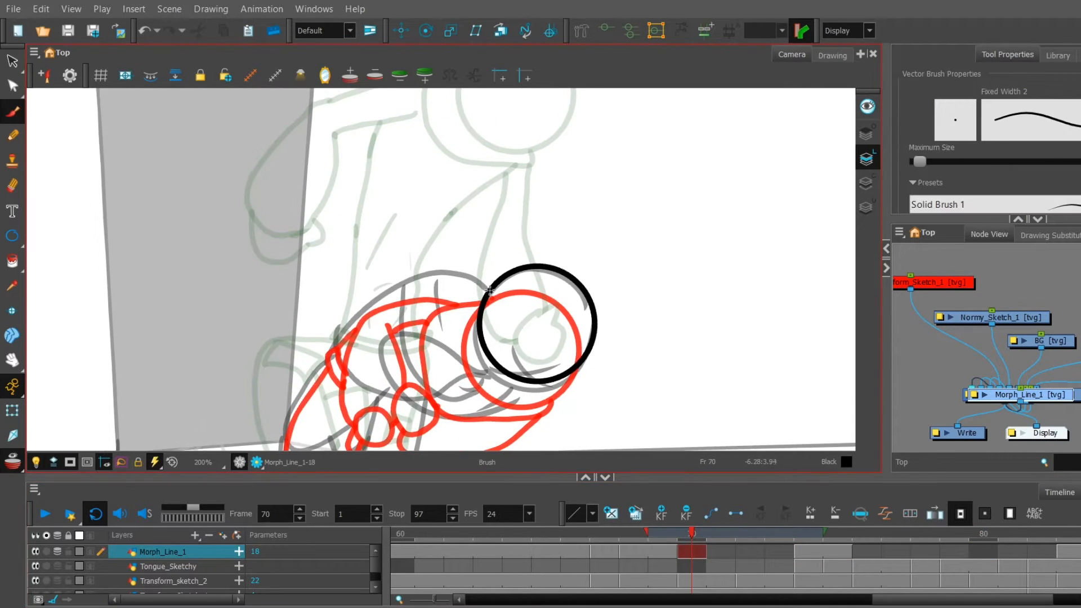
pyautogui.moveTo(499, 402); pyautogui.dragTo(565, 374)
pyautogui.moveTo(508, 449)
pyautogui.mouseDown()
pyautogui.moveTo(610, 260)
pyautogui.moveTo(637, 331)
pyautogui.mouseUp()
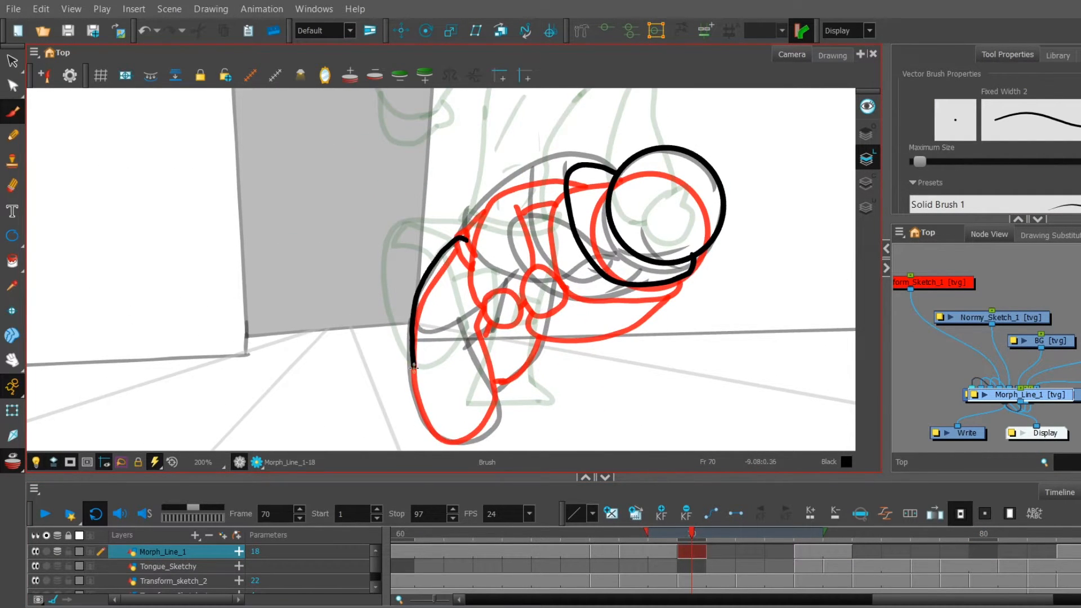
pyautogui.moveTo(470, 330); pyautogui.dragTo(511, 280)
pyautogui.moveTo(567, 176); pyautogui.dragTo(524, 221)
pyautogui.moveTo(482, 336)
pyautogui.mouseDown()
pyautogui.moveTo(476, 313)
pyautogui.moveTo(439, 369)
pyautogui.moveTo(455, 337)
pyautogui.mouseUp()
pyautogui.moveTo(622, 315)
pyautogui.mouseDown()
pyautogui.moveTo(541, 348)
pyautogui.moveTo(588, 348)
pyautogui.mouseUp()
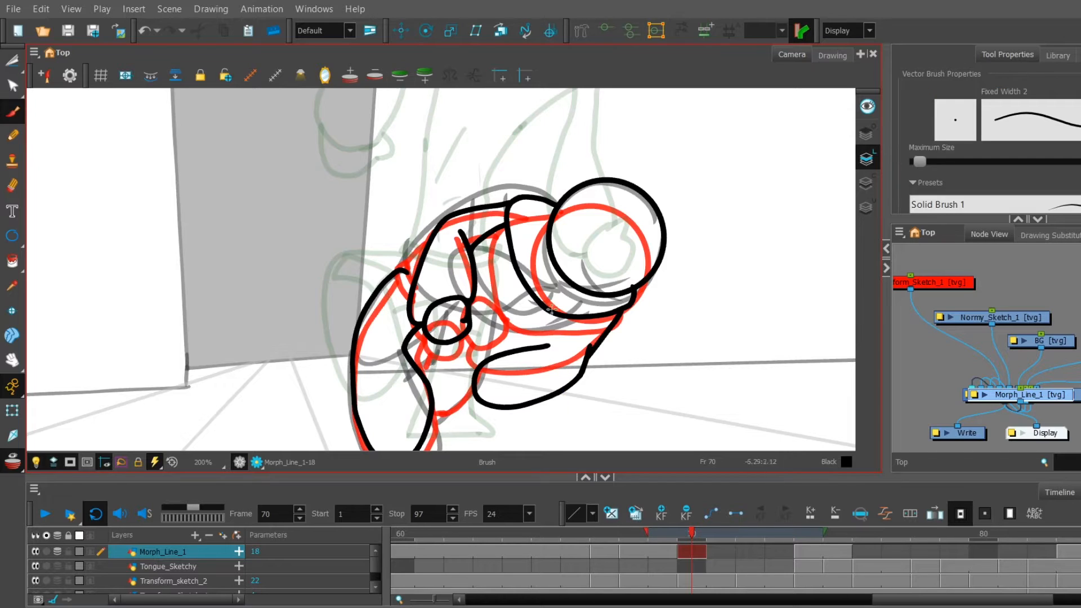
# Step: Ink the hip fold, the second oval hand and the short connecting leg lines on frame 70
pyautogui.moveTo(406, 260); pyautogui.dragTo(446, 304)
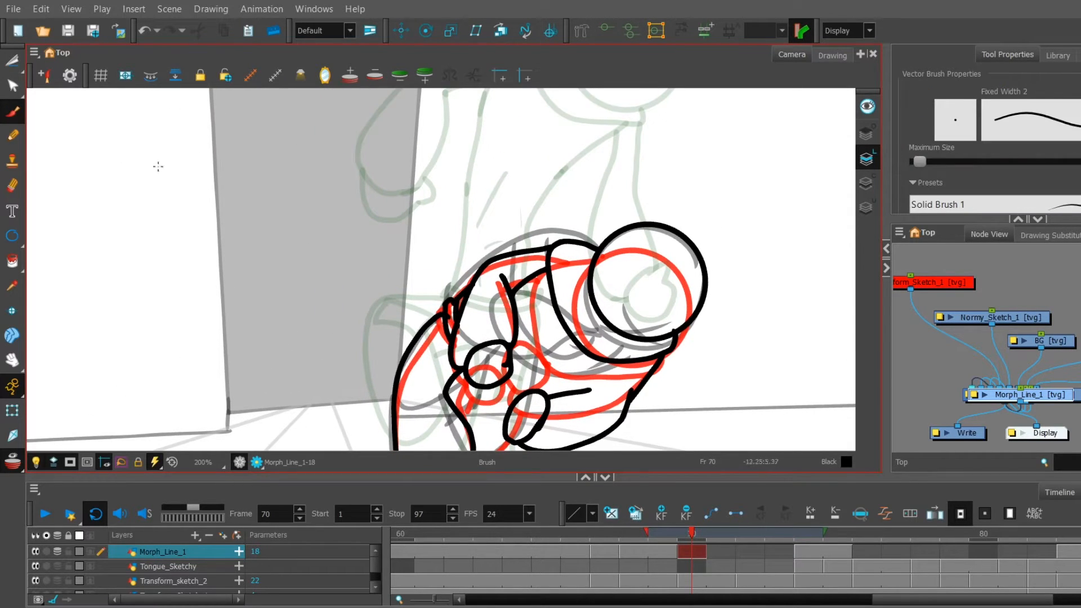
pyautogui.moveTo(130, 144); pyautogui.dragTo(147, 93)
pyautogui.moveTo(492, 405); pyautogui.dragTo(523, 393)
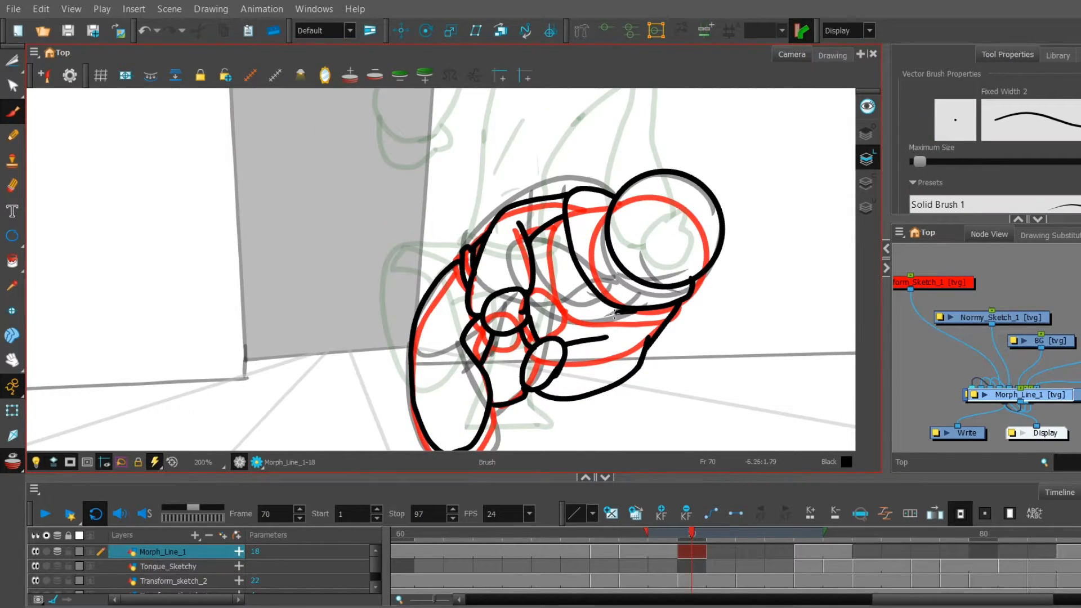
# Step: On frame 72, paste the head circle and move it over the sketched head
pyautogui.click(720, 550)
pyautogui.click(750, 550)
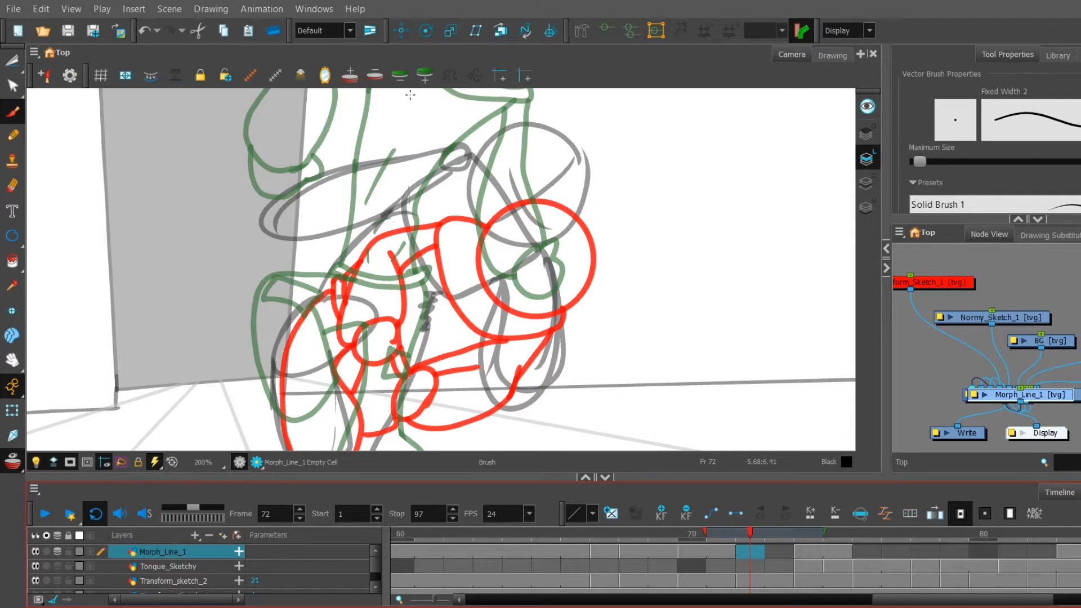
pyautogui.click(13, 61)
pyautogui.hotkey('ctrl', 'v')
pyautogui.moveTo(473, 273); pyautogui.dragTo(436, 396)
pyautogui.moveTo(489, 377); pyautogui.dragTo(549, 277)
pyautogui.click(702, 283)
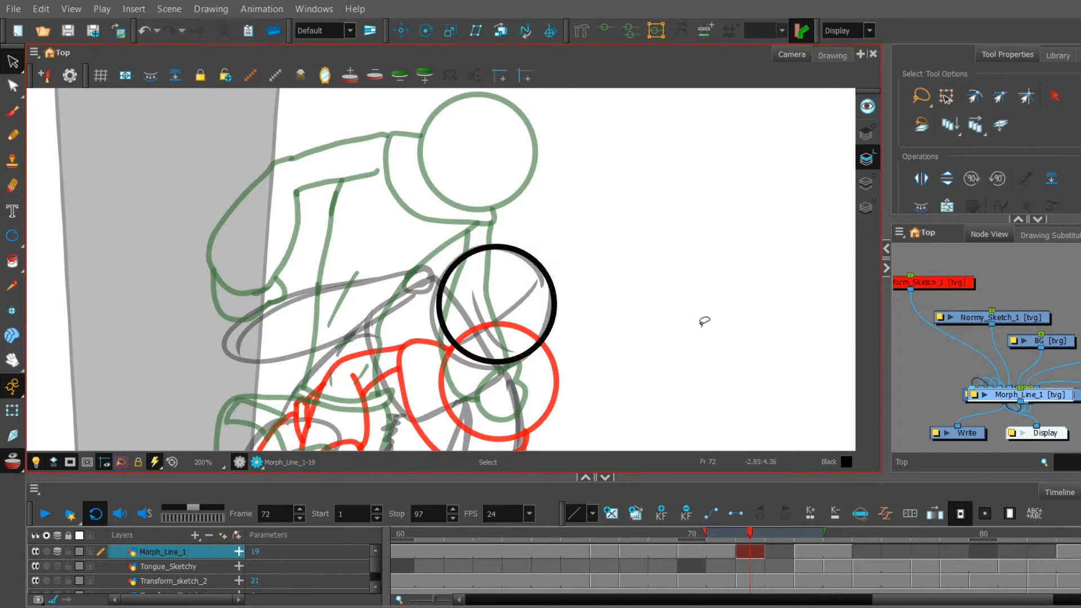
# Step: Ink the bent legs and the waistband of the rising figure on frame 72
pyautogui.hotkey('alt', 'b')
pyautogui.moveTo(586, 410)
pyautogui.mouseDown()
pyautogui.moveTo(538, 396)
pyautogui.moveTo(572, 340)
pyautogui.mouseUp()
pyautogui.click(761, 551)
pyautogui.moveTo(695, 321); pyautogui.dragTo(649, 427)
pyautogui.moveTo(429, 361)
pyautogui.mouseDown()
pyautogui.moveTo(545, 231)
pyautogui.moveTo(567, 158)
pyautogui.moveTo(580, 155)
pyautogui.mouseUp()
pyautogui.moveTo(485, 251); pyautogui.dragTo(471, 246)
pyautogui.moveTo(427, 403); pyautogui.dragTo(416, 278)
pyautogui.moveTo(416, 277)
pyautogui.mouseDown()
pyautogui.moveTo(447, 305)
pyautogui.moveTo(338, 370)
pyautogui.moveTo(417, 283)
pyautogui.mouseUp()
pyautogui.moveTo(417, 282)
pyautogui.mouseDown()
pyautogui.moveTo(400, 340)
pyautogui.moveTo(407, 351)
pyautogui.mouseUp()
pyautogui.moveTo(399, 330)
pyautogui.mouseDown()
pyautogui.moveTo(469, 343)
pyautogui.moveTo(400, 331)
pyautogui.mouseUp()
pyautogui.moveTo(428, 333)
pyautogui.mouseDown()
pyautogui.moveTo(423, 368)
pyautogui.moveTo(552, 373)
pyautogui.mouseUp()
# Step: Trim the waistband's corner on frame 72 and ink the jagged belly line from waist to collar with Solid Brush 1
pyautogui.hotkey('alt', 't')
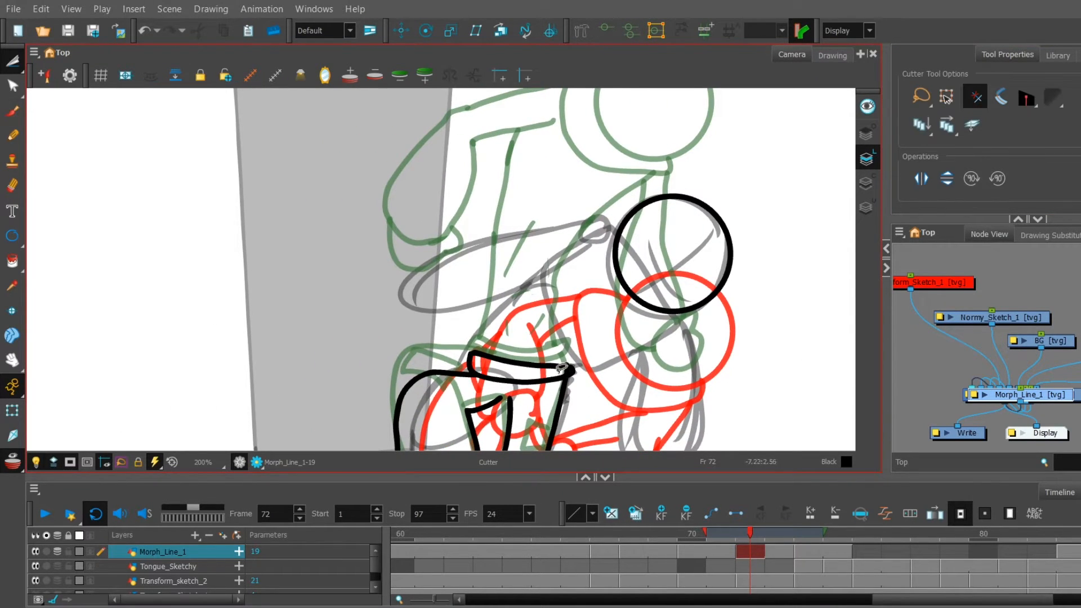
pyautogui.hotkey('alt', 'b')
pyautogui.scroll(2, 122, 411)
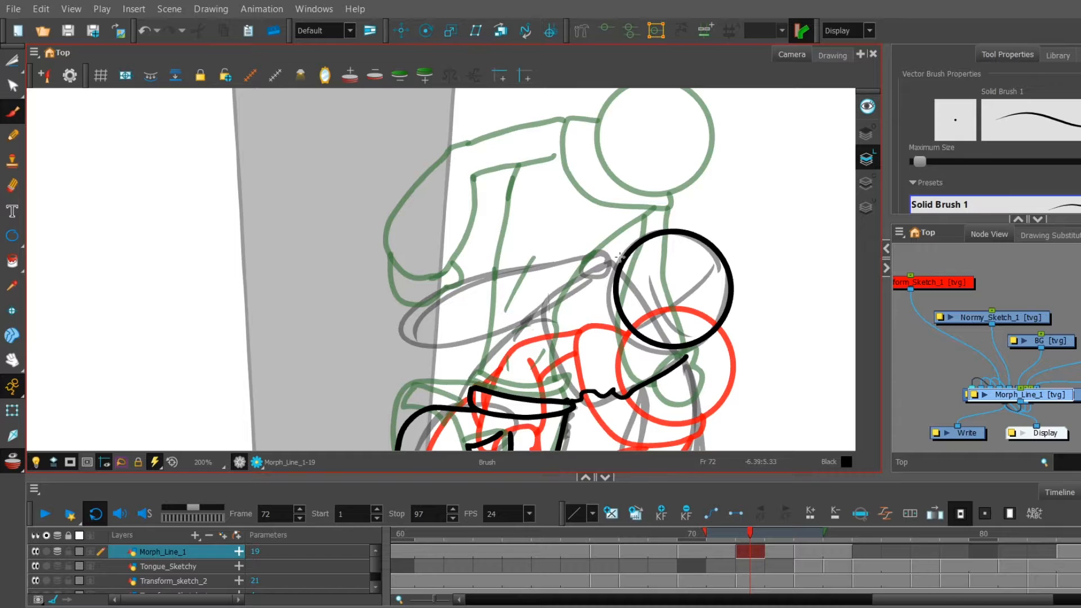
pyautogui.moveTo(643, 364); pyautogui.dragTo(690, 356)
# Step: Ink the collar and the raised, backward-bent arm on frame 72 with the Fixed Width 2 brush
pyautogui.hscroll(-2, 500, 385)
pyautogui.scroll(-3, 969, 186)
pyautogui.click(968, 139)
pyautogui.moveTo(698, 431)
pyautogui.mouseDown()
pyautogui.moveTo(754, 315)
pyautogui.moveTo(746, 345)
pyautogui.mouseUp()
pyautogui.moveTo(580, 364); pyautogui.dragTo(567, 390)
pyautogui.moveTo(665, 204); pyautogui.dragTo(543, 236)
pyautogui.moveTo(648, 231); pyautogui.dragTo(524, 254)
pyautogui.scroll(-2, 618, 236)
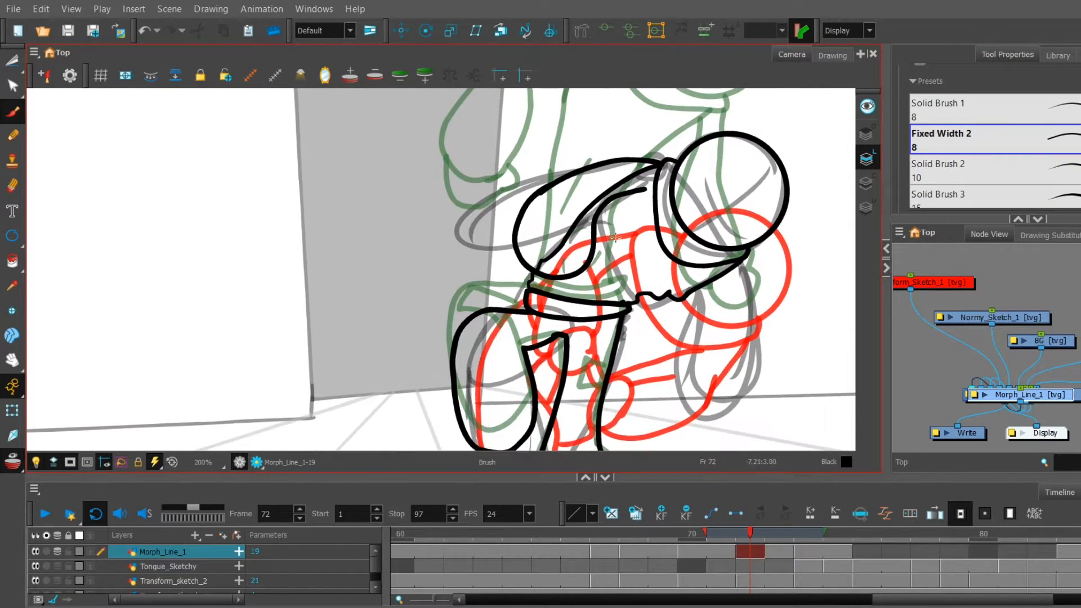
# Step: Cut away overlapping arm lines on frame 72 and ink the hand and the second, hanging arm
pyautogui.hotkey('alt', 't')
pyautogui.moveTo(574, 208); pyautogui.dragTo(588, 221)
pyautogui.moveTo(539, 264); pyautogui.dragTo(550, 281)
pyautogui.moveTo(563, 225); pyautogui.dragTo(438, 241)
pyautogui.hotkey('alt', 'b')
pyautogui.moveTo(597, 259)
pyautogui.mouseDown()
pyautogui.moveTo(568, 212)
pyautogui.moveTo(526, 335)
pyautogui.moveTo(563, 307)
pyautogui.mouseUp()
pyautogui.moveTo(563, 338)
pyautogui.mouseDown()
pyautogui.moveTo(640, 329)
pyautogui.moveTo(607, 323)
pyautogui.moveTo(615, 365)
pyautogui.mouseUp()
pyautogui.hotkey('alt', 't')
pyautogui.hotkey('alt', 'b')
pyautogui.moveTo(664, 271); pyautogui.dragTo(612, 335)
# Step: On frame 74, add thin crease marks on the torso and legs and an oval beside the head with Solid Brush 1
pyautogui.click(808, 552)
pyautogui.moveTo(749, 315); pyautogui.dragTo(726, 421)
pyautogui.scroll(-2, 952, 163)
pyautogui.click(952, 125)
pyautogui.moveTo(726, 181); pyautogui.dragTo(661, 233)
pyautogui.moveTo(589, 219); pyautogui.dragTo(582, 219)
pyautogui.moveTo(625, 363)
pyautogui.mouseDown()
pyautogui.moveTo(627, 258)
pyautogui.moveTo(649, 228)
pyautogui.mouseUp()
pyautogui.moveTo(529, 308); pyautogui.dragTo(558, 374)
pyautogui.moveTo(589, 315); pyautogui.dragTo(603, 392)
pyautogui.moveTo(350, 289)
pyautogui.mouseDown()
pyautogui.moveTo(364, 320)
pyautogui.moveTo(345, 290)
pyautogui.mouseUp()
pyautogui.moveTo(498, 235); pyautogui.dragTo(411, 235)
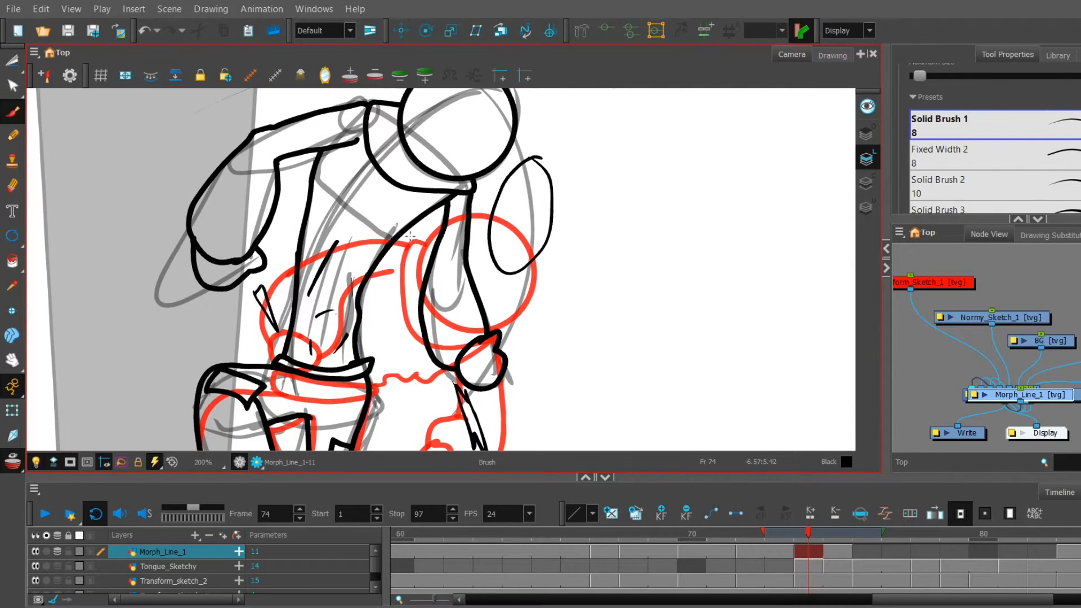
pyautogui.moveTo(636, 240); pyautogui.dragTo(603, 311)
pyautogui.moveTo(838, 540)
pyautogui.mouseDown()
pyautogui.moveTo(957, 537)
pyautogui.moveTo(1026, 566)
pyautogui.moveTo(1080, 566)
pyautogui.mouseUp()
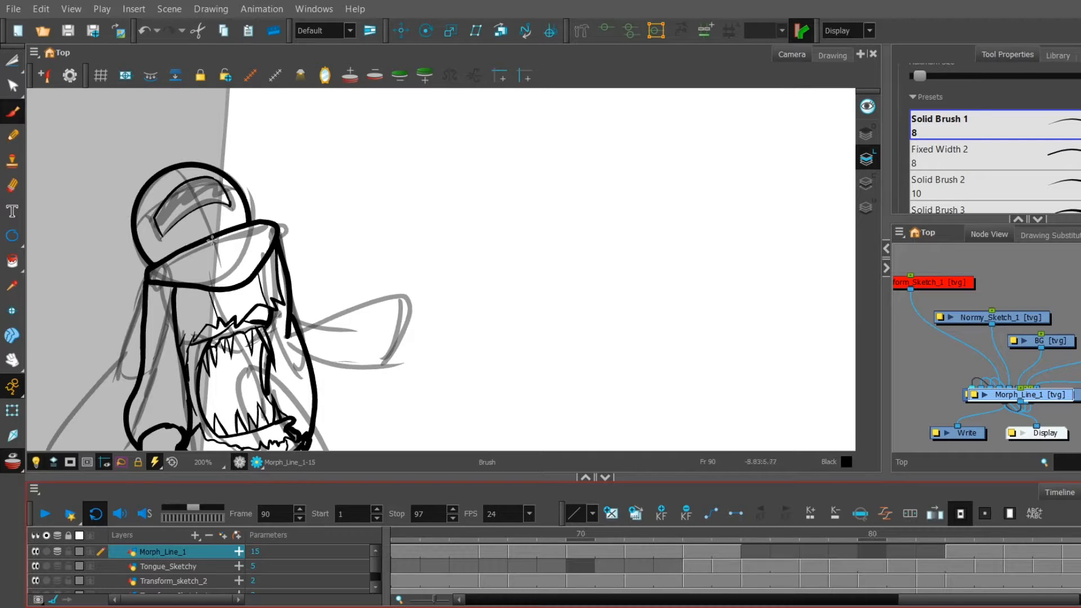
# Step: Paste the helmet circle onto frame 79 of Morph_Line_1 and place it over the sketched head
pyautogui.click(952, 157)
pyautogui.click(752, 553)
pyautogui.moveTo(244, 362); pyautogui.dragTo(219, 466)
pyautogui.press('1')
pyautogui.click(940, 554)
pyautogui.click(842, 553)
pyautogui.moveTo(888, 532); pyautogui.dragTo(916, 534)
pyautogui.moveTo(799, 532); pyautogui.dragTo(716, 557)
pyautogui.moveTo(917, 532); pyautogui.dragTo(975, 534)
pyautogui.moveTo(617, 370); pyautogui.dragTo(621, 401)
pyautogui.hotkey('alt', 's')
pyautogui.hotkey('ctrl', 'v')
pyautogui.moveTo(497, 362); pyautogui.dragTo(575, 355)
pyautogui.moveTo(524, 388); pyautogui.dragTo(366, 156)
# Step: Ink the jagged tear beside the head and the mouth's curved upper edge on frame 79 with Solid Brush 1
pyautogui.hotkey('alt', 'b')
pyautogui.moveTo(593, 381)
pyautogui.mouseDown()
pyautogui.moveTo(632, 309)
pyautogui.moveTo(625, 348)
pyautogui.mouseUp()
pyautogui.scroll(-3, 957, 163)
pyautogui.click(952, 177)
pyautogui.click(951, 116)
pyautogui.moveTo(583, 380)
pyautogui.mouseDown()
pyautogui.moveTo(619, 357)
pyautogui.moveTo(629, 387)
pyautogui.mouseUp()
pyautogui.press('2')
pyautogui.press('2')
pyautogui.moveTo(524, 448)
pyautogui.mouseDown()
pyautogui.moveTo(550, 426)
pyautogui.moveTo(561, 445)
pyautogui.mouseUp()
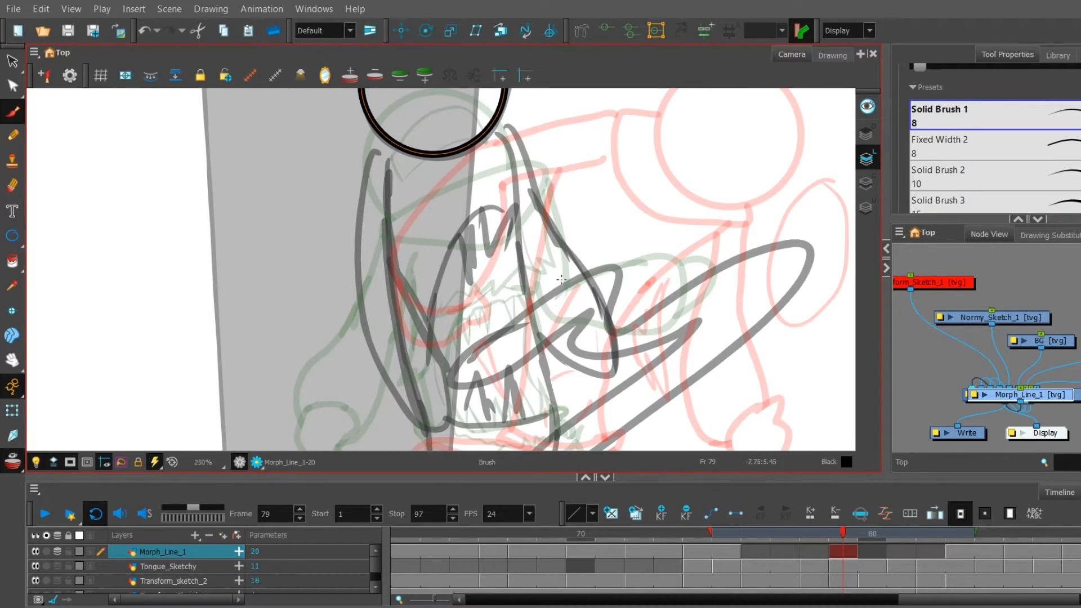
pyautogui.moveTo(511, 145); pyautogui.dragTo(538, 190)
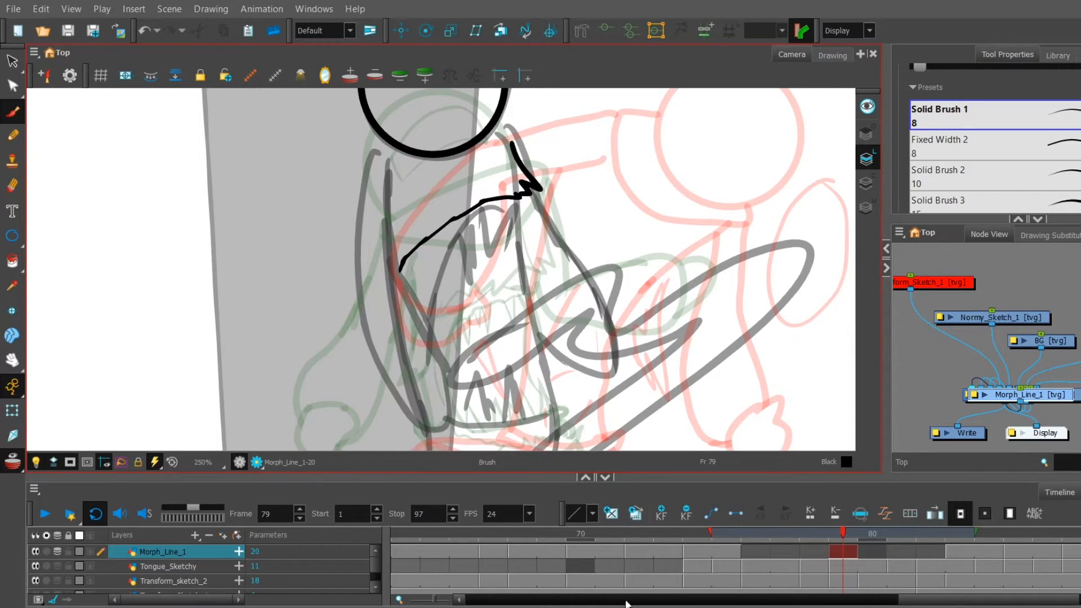
# Step: Ink the inner mouth outline and long pointed upper teeth on frame 79, comparing with the neighbouring frames
pyautogui.moveTo(856, 552); pyautogui.dragTo(881, 551)
pyautogui.click(956, 547)
pyautogui.click(847, 549)
pyautogui.moveTo(477, 411)
pyautogui.mouseDown()
pyautogui.moveTo(438, 252)
pyautogui.moveTo(425, 273)
pyautogui.mouseUp()
pyautogui.click(16, 79)
pyautogui.click(12, 111)
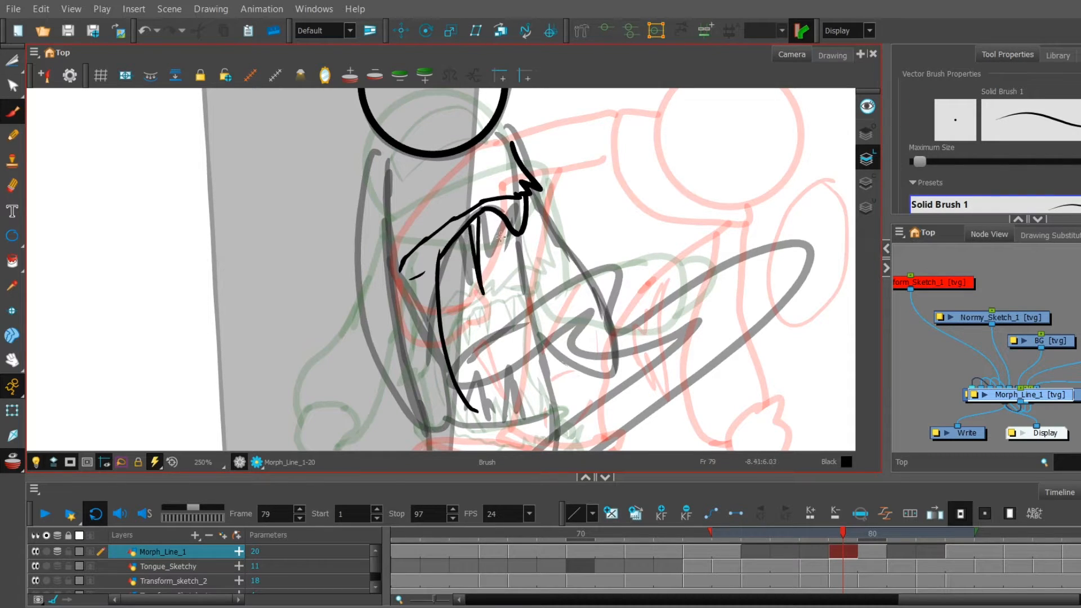
pyautogui.press('.')
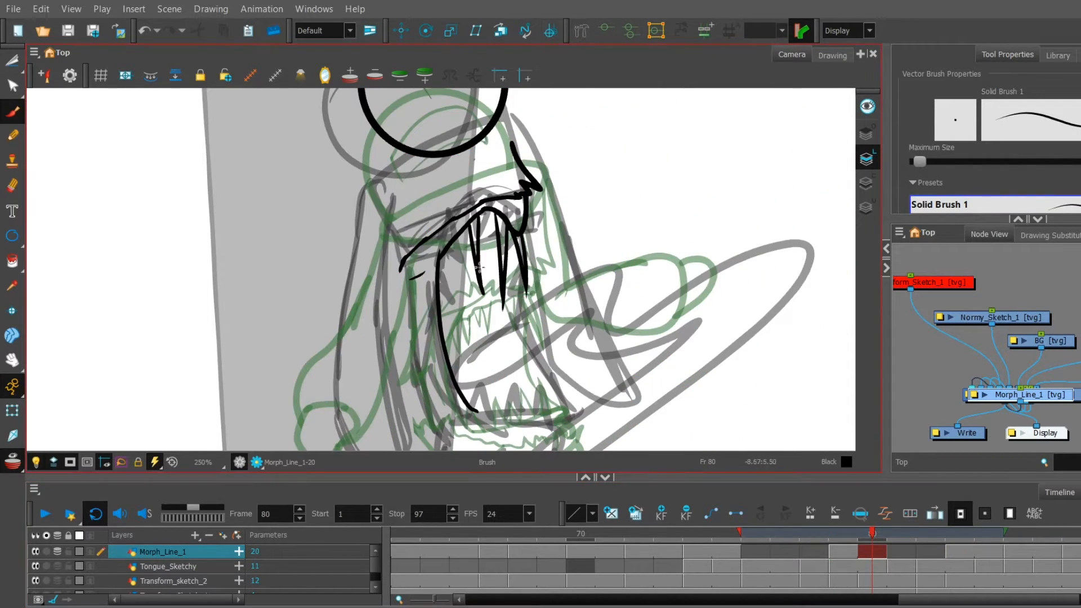
pyautogui.press(',')
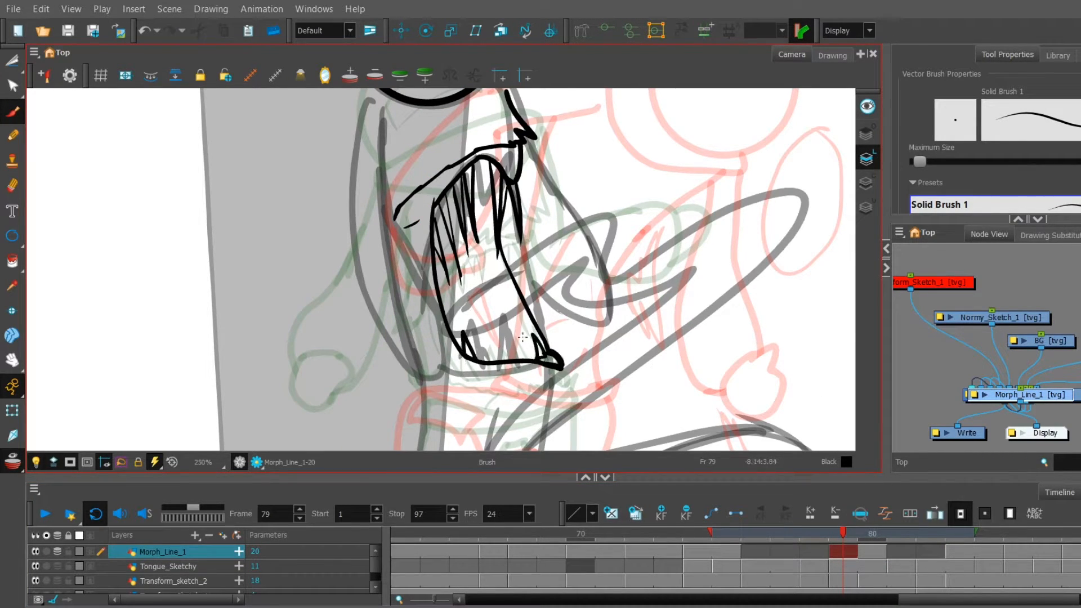
# Step: Ink the lower row of teeth and the layered lower lip with waistband beneath the mouth on frame 79
pyautogui.moveTo(501, 360); pyautogui.dragTo(512, 362)
pyautogui.moveTo(487, 362); pyautogui.dragTo(496, 361)
pyautogui.moveTo(598, 297)
pyautogui.mouseDown()
pyautogui.moveTo(562, 208)
pyautogui.moveTo(538, 398)
pyautogui.moveTo(594, 302)
pyautogui.mouseUp()
pyautogui.click(961, 545)
pyautogui.click(872, 552)
pyautogui.moveTo(592, 373); pyautogui.dragTo(598, 394)
pyautogui.moveTo(456, 338); pyautogui.dragTo(455, 336)
pyautogui.moveTo(540, 339); pyautogui.dragTo(568, 332)
pyautogui.moveTo(569, 344)
pyautogui.mouseDown()
pyautogui.moveTo(589, 315)
pyautogui.moveTo(572, 430)
pyautogui.mouseUp()
pyautogui.click(861, 556)
pyautogui.click(13, 462)
pyautogui.moveTo(523, 343)
pyautogui.mouseDown()
pyautogui.moveTo(492, 270)
pyautogui.moveTo(506, 306)
pyautogui.mouseUp()
pyautogui.press(',')
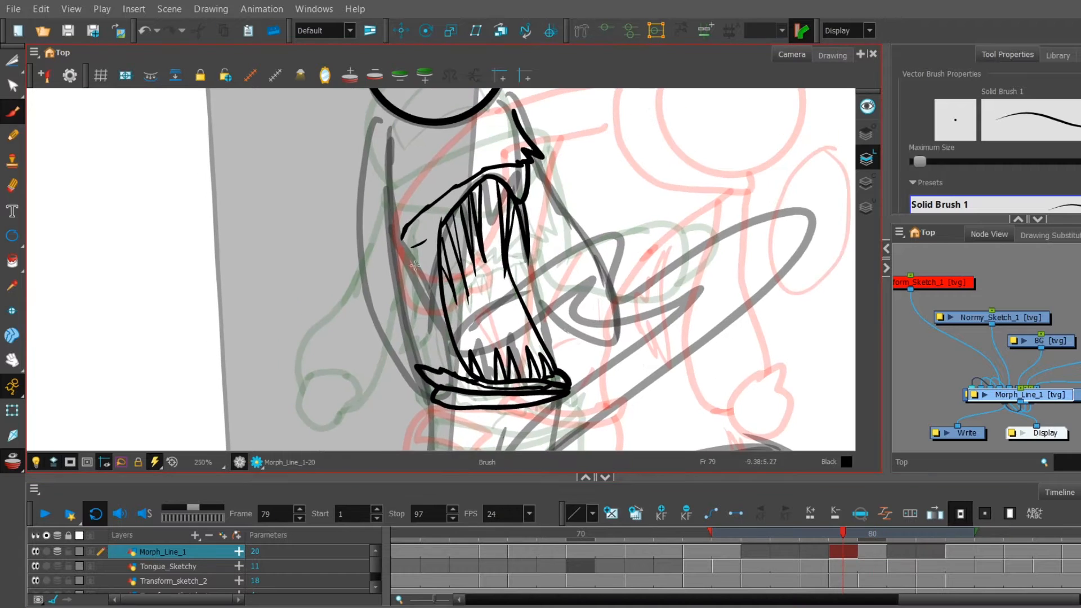
# Step: Ink the outer body and shoulder lines around the mouth on frame 79 with the Fixed Width 2 brush
pyautogui.scroll(-3, 980, 163)
pyautogui.click(980, 134)
pyautogui.moveTo(687, 304); pyautogui.dragTo(695, 218)
pyautogui.moveTo(598, 316); pyautogui.dragTo(584, 423)
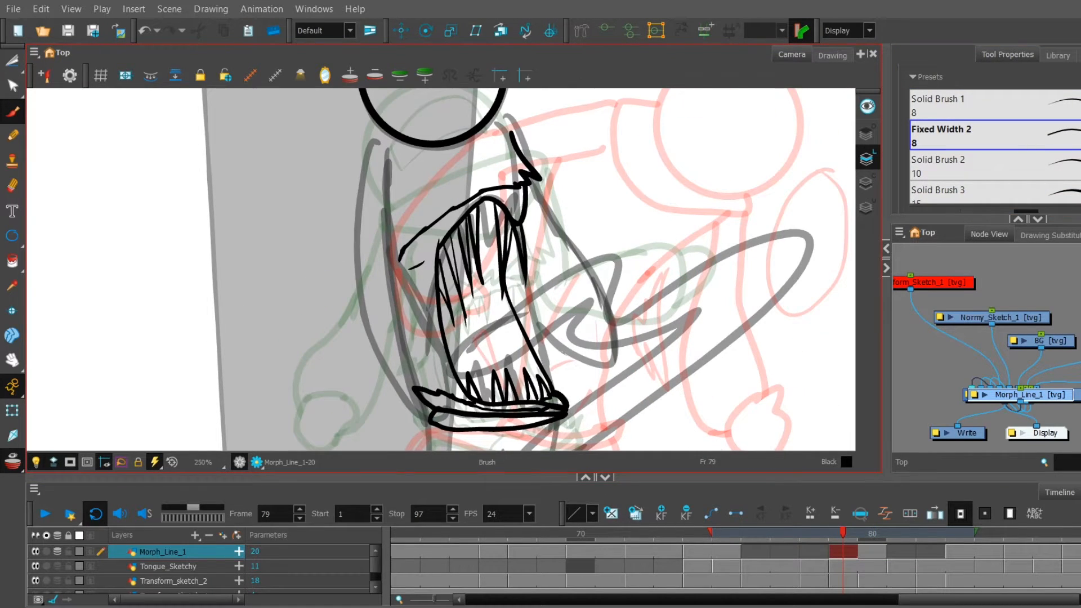
pyautogui.moveTo(433, 168); pyautogui.dragTo(455, 335)
pyautogui.moveTo(404, 294)
pyautogui.mouseDown()
pyautogui.moveTo(416, 331)
pyautogui.moveTo(517, 282)
pyautogui.mouseUp()
pyautogui.moveTo(507, 327)
pyautogui.mouseDown()
pyautogui.moveTo(483, 138)
pyautogui.moveTo(598, 218)
pyautogui.mouseUp()
pyautogui.moveTo(484, 208); pyautogui.dragTo(550, 316)
pyautogui.moveTo(502, 239); pyautogui.dragTo(549, 315)
pyautogui.moveTo(548, 329)
pyautogui.mouseDown()
pyautogui.moveTo(555, 356)
pyautogui.moveTo(570, 338)
pyautogui.mouseUp()
# Step: Cut away overlapping body lines on frame 79 and ink the remaining arms and hands
pyautogui.hotkey('alt', 't')
pyautogui.hotkey('alt', 'b')
pyautogui.moveTo(532, 375)
pyautogui.mouseDown()
pyautogui.moveTo(476, 260)
pyautogui.moveTo(510, 300)
pyautogui.mouseUp()
pyautogui.moveTo(785, 237)
pyautogui.mouseDown()
pyautogui.moveTo(689, 360)
pyautogui.moveTo(596, 384)
pyautogui.moveTo(573, 365)
pyautogui.mouseUp()
pyautogui.moveTo(370, 165); pyautogui.dragTo(499, 314)
pyautogui.moveTo(385, 217); pyautogui.dragTo(501, 312)
pyautogui.moveTo(513, 279)
pyautogui.mouseDown()
pyautogui.moveTo(534, 324)
pyautogui.moveTo(511, 279)
pyautogui.moveTo(501, 311)
pyautogui.mouseUp()
pyautogui.click(12, 185)
pyautogui.click(13, 61)
pyautogui.click(13, 111)
pyautogui.click(12, 60)
pyautogui.click(13, 111)
# Step: Ink the legs and foot below the waistband on frame 79, redoing the first leg stroke
pyautogui.moveTo(504, 442)
pyautogui.mouseDown()
pyautogui.moveTo(569, 207)
pyautogui.moveTo(549, 316)
pyautogui.mouseUp()
pyautogui.moveTo(460, 158); pyautogui.dragTo(468, 223)
pyautogui.hotkey('ctrl', 'z')
pyautogui.moveTo(460, 158); pyautogui.dragTo(507, 396)
pyautogui.moveTo(420, 350)
pyautogui.mouseDown()
pyautogui.moveTo(384, 247)
pyautogui.moveTo(375, 376)
pyautogui.mouseUp()
pyautogui.click(813, 551)
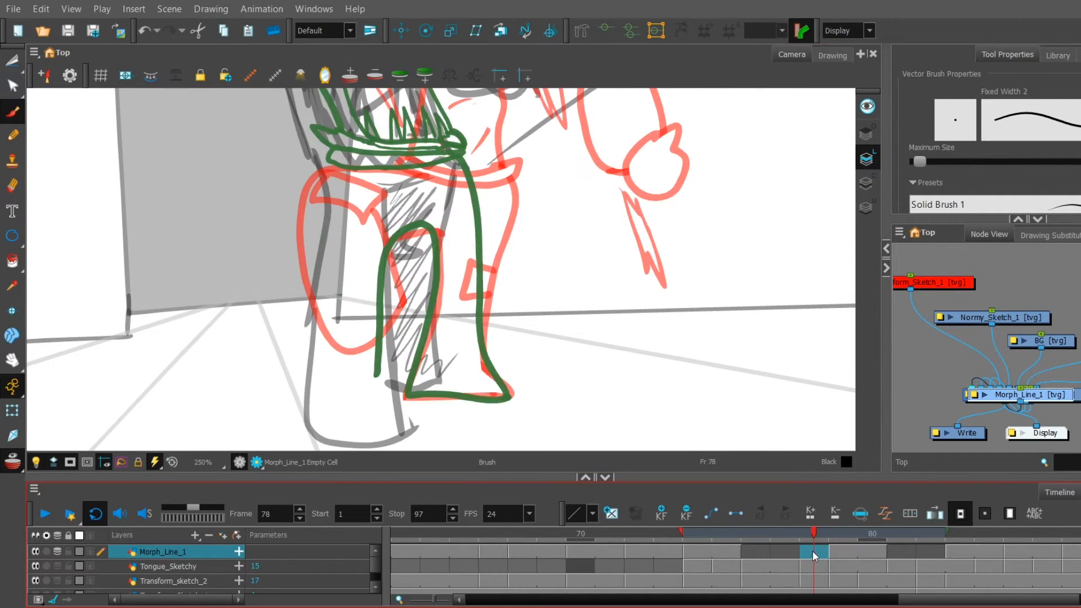
pyautogui.click(839, 552)
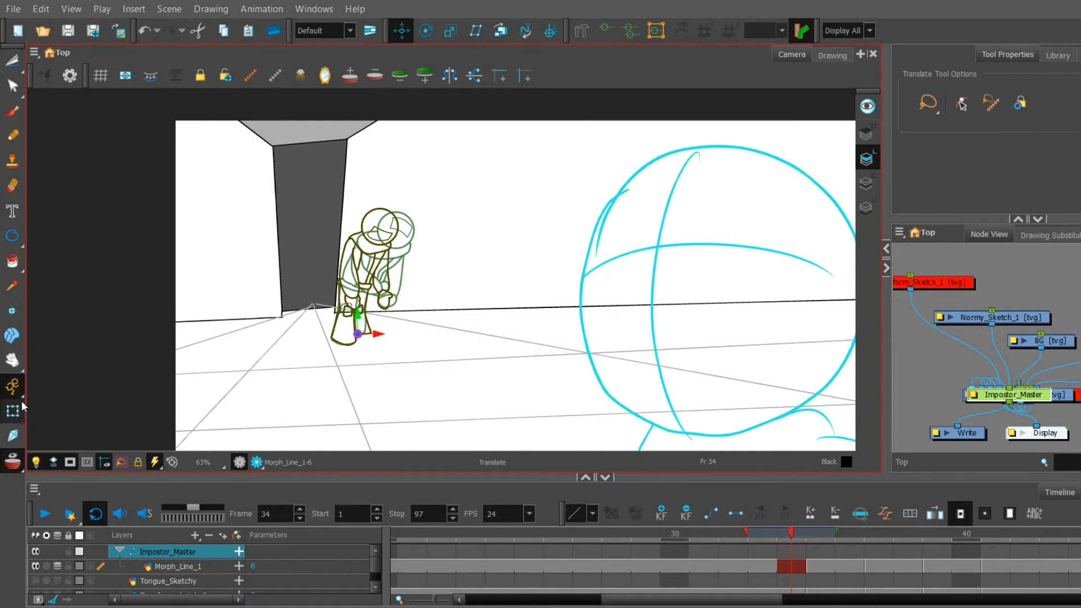
# Step: Set a starting keyframe on frame 1 of Impostor_Master for the Transform tool and go to frame 11
pyautogui.click(15, 410)
pyautogui.moveTo(669, 599); pyautogui.dragTo(453, 594)
pyautogui.click(393, 537)
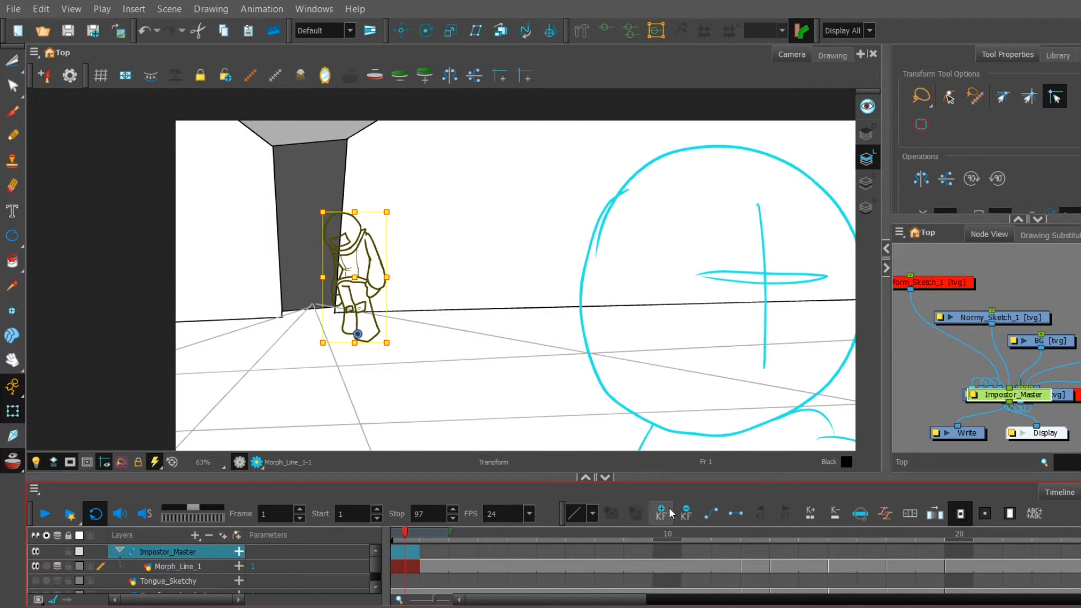
pyautogui.moveTo(517, 602); pyautogui.dragTo(1019, 602)
pyautogui.moveTo(1005, 538); pyautogui.dragTo(1062, 538)
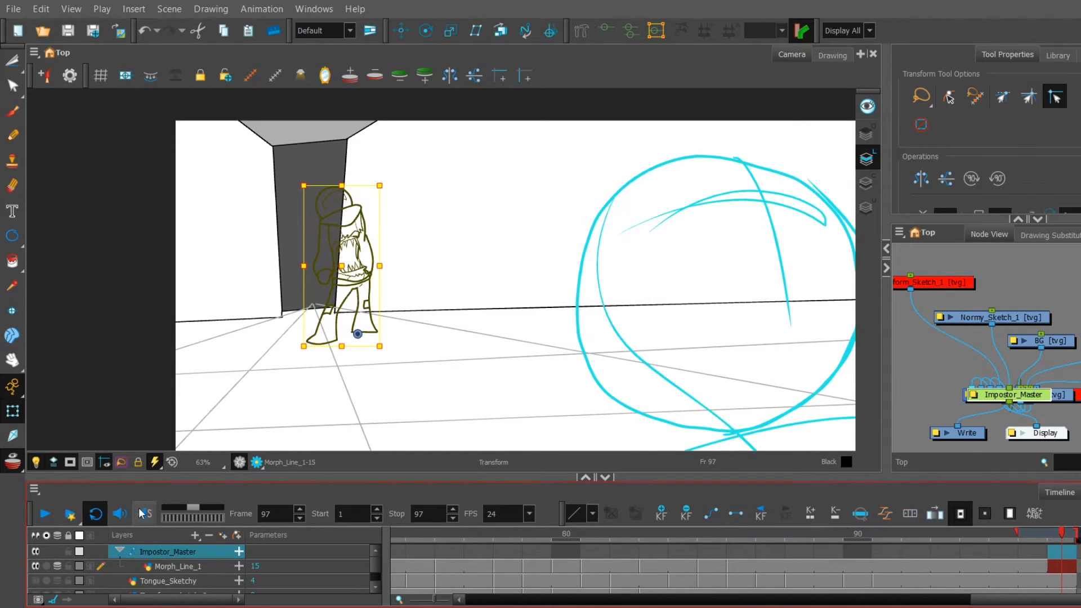
pyautogui.moveTo(1019, 600); pyautogui.dragTo(512, 542)
pyautogui.moveTo(720, 536)
pyautogui.mouseDown()
pyautogui.moveTo(924, 536)
pyautogui.moveTo(368, 535)
pyautogui.moveTo(729, 573)
pyautogui.moveTo(647, 541)
pyautogui.mouseUp()
pyautogui.click(728, 569)
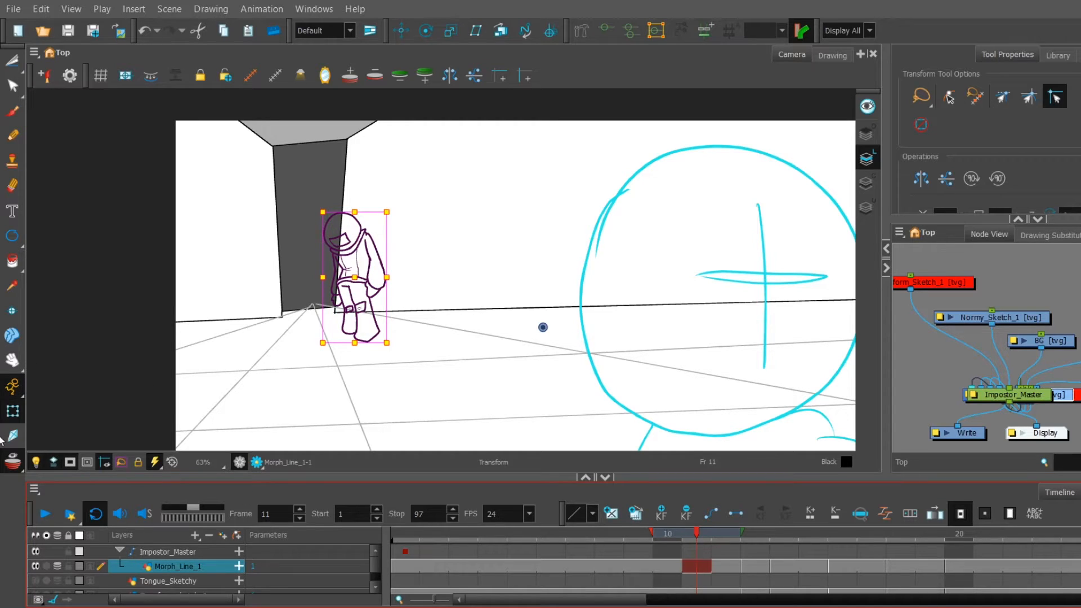
# Step: Squash the character slightly shorter and wider on frame 11 of Impostor_Master
pyautogui.click(193, 549)
pyautogui.moveTo(355, 211); pyautogui.dragTo(355, 218)
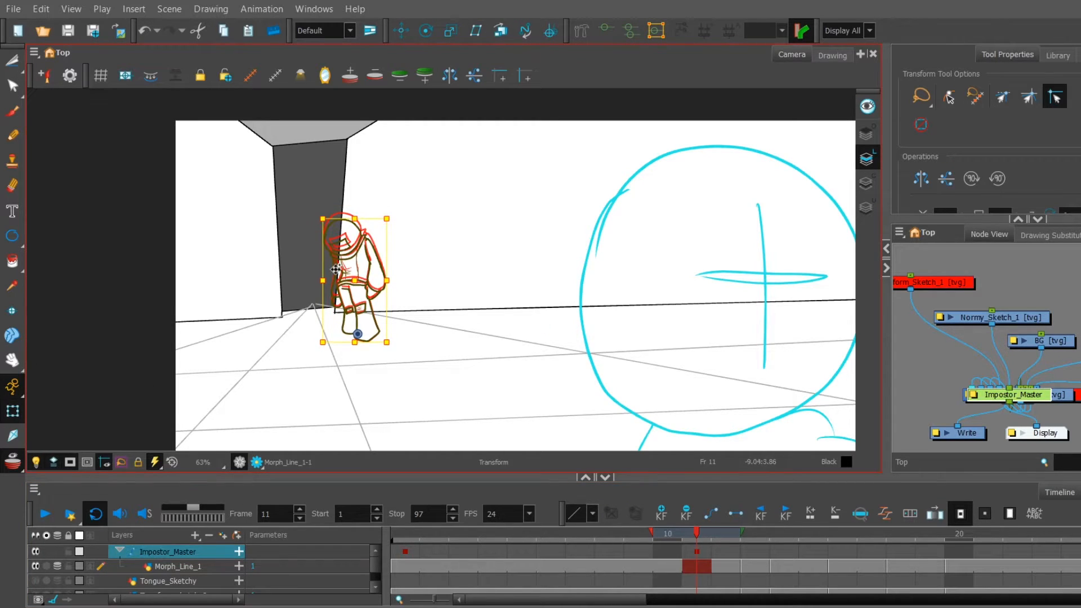
pyautogui.moveTo(321, 275); pyautogui.dragTo(318, 275)
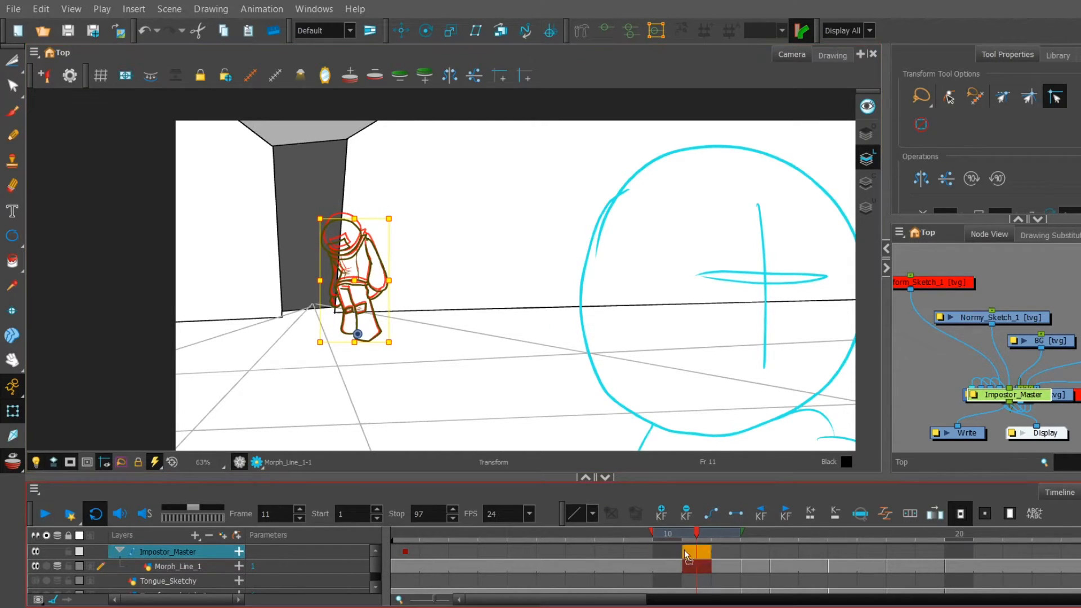
pyautogui.click(405, 550)
# Step: Stretch the character taller on frame 14, turn the keyframes from frame 10 to 14 into motion keyframes, and play the result
pyautogui.moveTo(755, 552); pyautogui.dragTo(781, 534)
pyautogui.moveTo(344, 204); pyautogui.dragTo(346, 195)
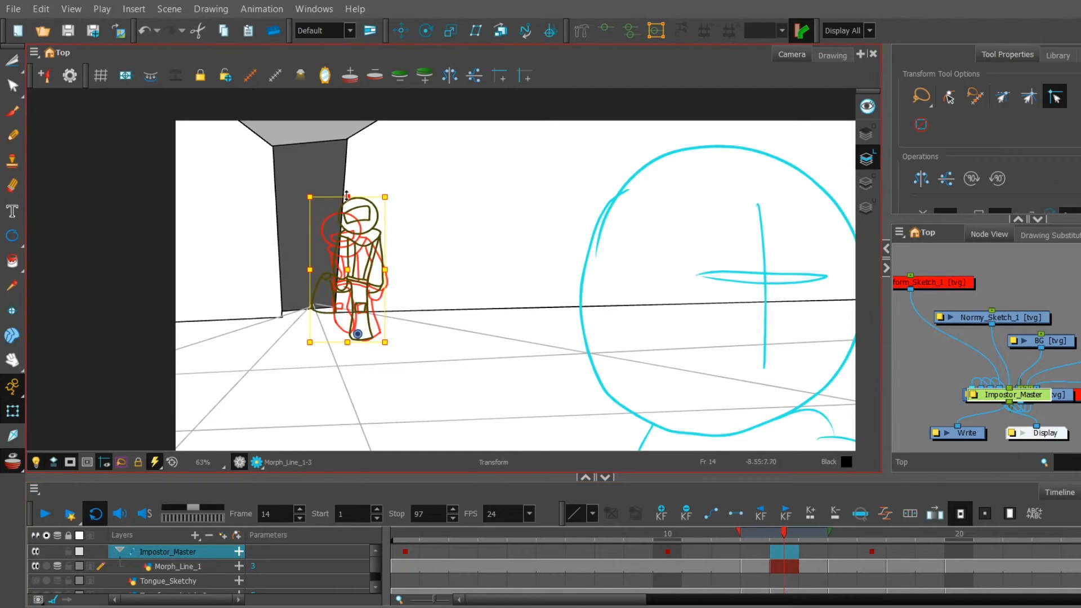
pyautogui.moveTo(667, 552); pyautogui.dragTo(770, 552)
pyautogui.click(711, 513)
pyautogui.moveTo(664, 535); pyautogui.dragTo(677, 556)
pyautogui.click(45, 513)
pyautogui.click(12, 464)
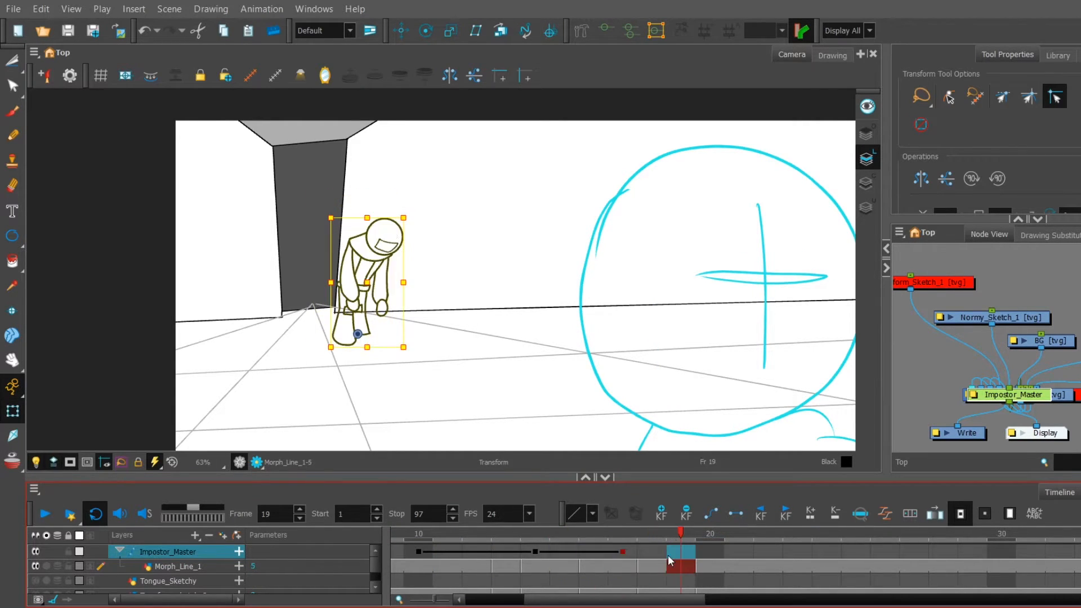
# Step: Squash the character shorter and wider on frame 19 and paste the rest-pose keyframe on frame 21
pyautogui.moveTo(367, 218); pyautogui.dragTo(366, 234)
pyautogui.moveTo(330, 290); pyautogui.dragTo(325, 290)
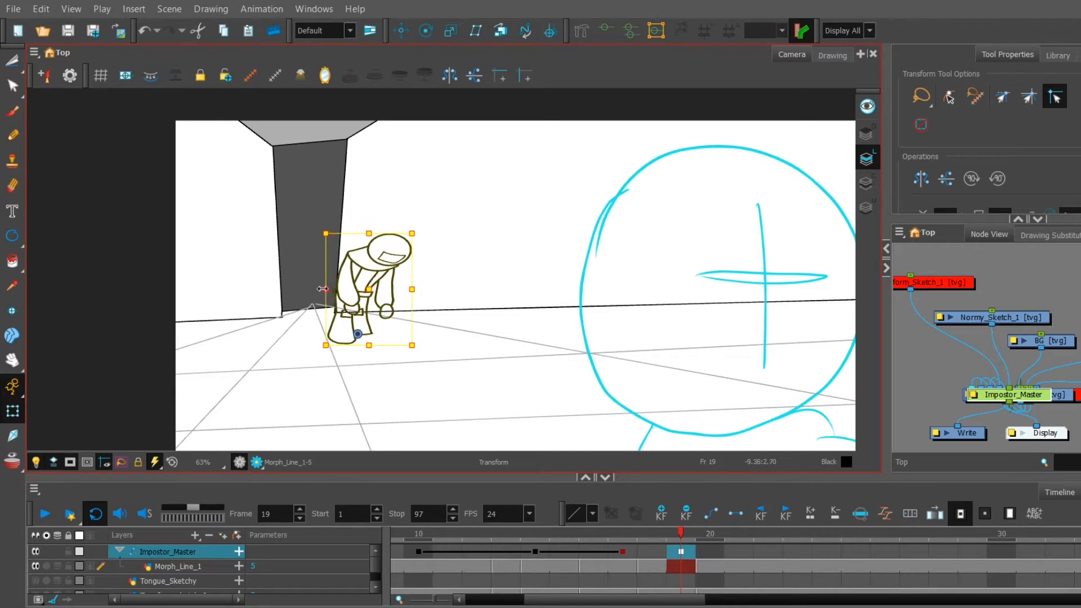
pyautogui.click(736, 556)
pyautogui.hotkey('ctrl', 'v')
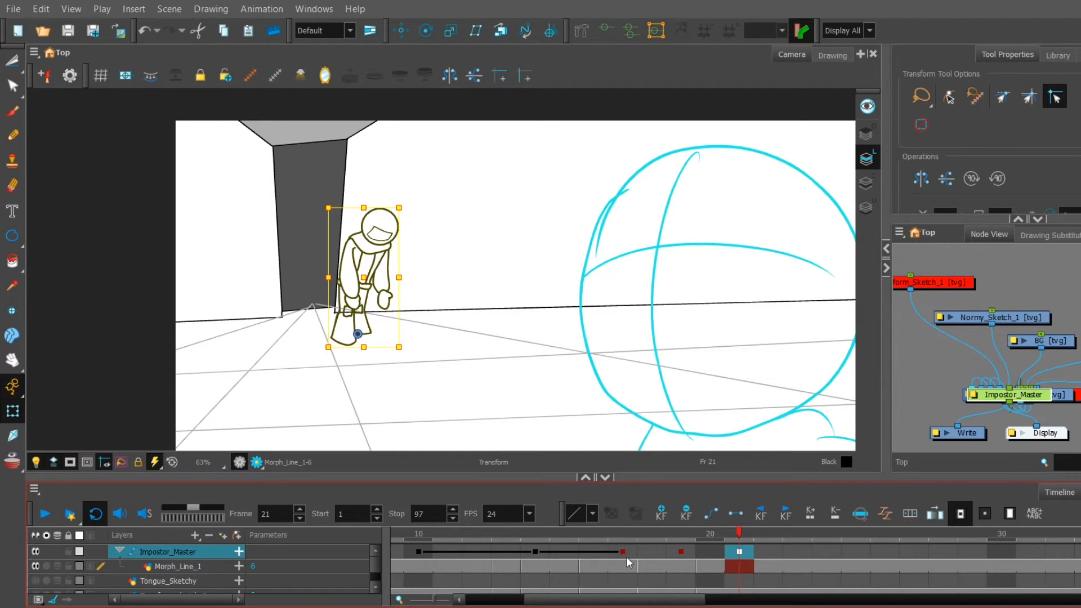
# Step: Turn the Impostor_Master keyframes on frames 17 and 19 into motion keyframes and preview the movement
pyautogui.click(678, 552)
pyautogui.click(628, 551)
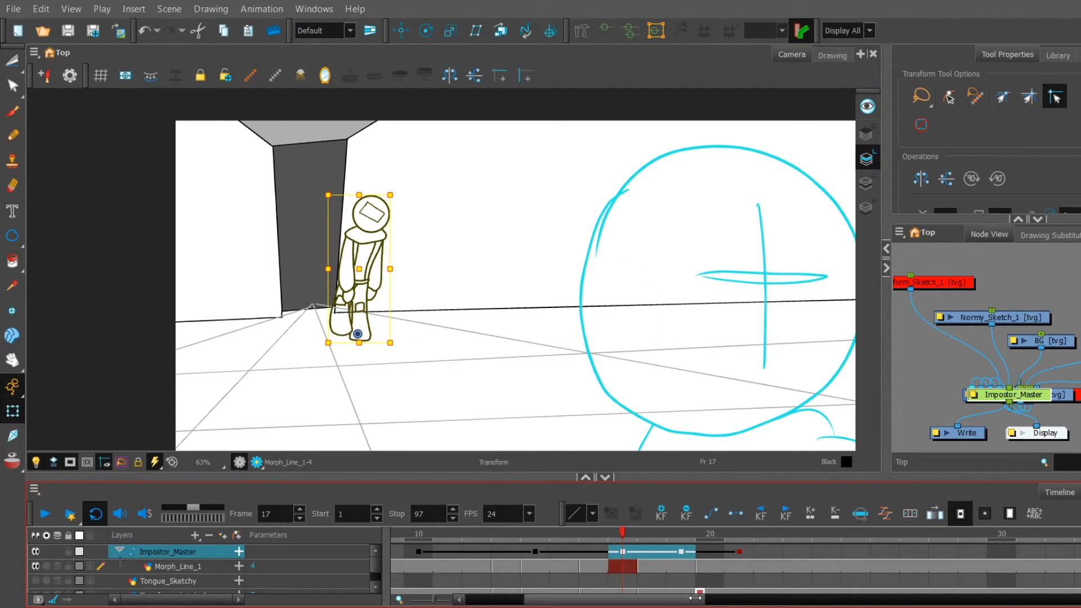
pyautogui.click(69, 513)
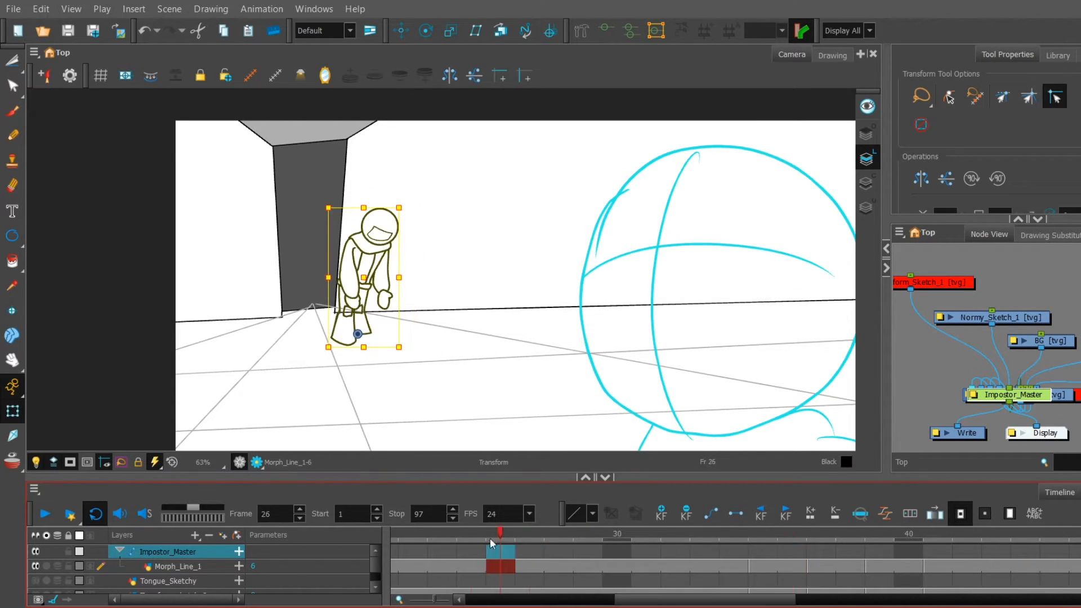
# Step: Add a rest-pose keyframe for Impostor_Master on frame 39, just before the crouching pose
pyautogui.click(839, 552)
pyautogui.click(927, 563)
pyautogui.click(815, 572)
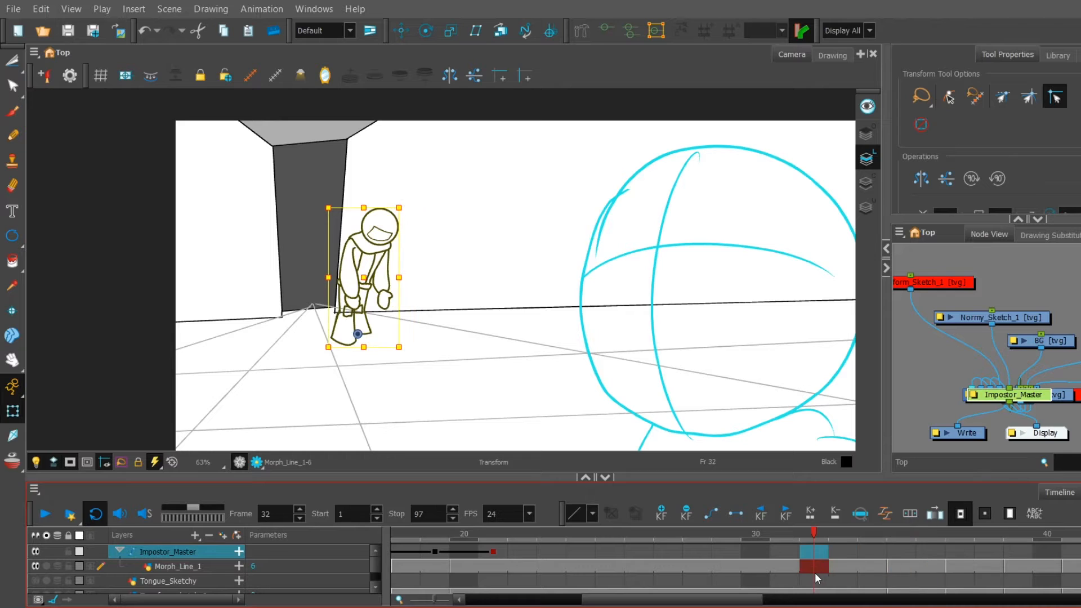
pyautogui.moveTo(896, 538); pyautogui.dragTo(831, 563)
pyautogui.click(665, 515)
pyautogui.moveTo(675, 600); pyautogui.dragTo(637, 600)
# Step: Stretch the character taller and slightly narrower on frame 31, make it a motion keyframe, and play the animation
pyautogui.click(774, 535)
pyautogui.moveTo(364, 208); pyautogui.dragTo(364, 198)
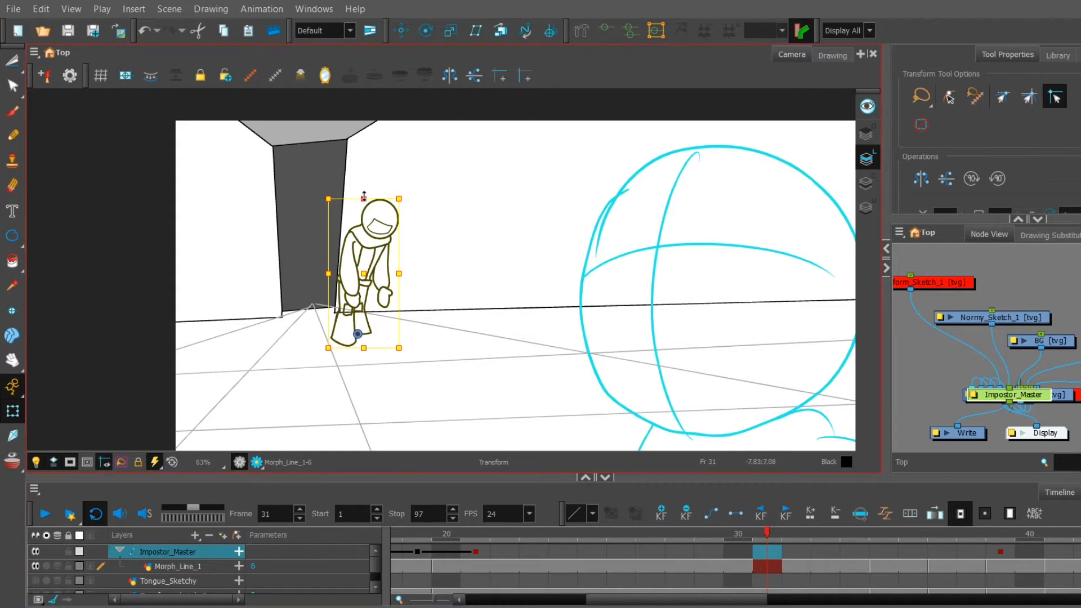
pyautogui.moveTo(331, 277); pyautogui.dragTo(334, 278)
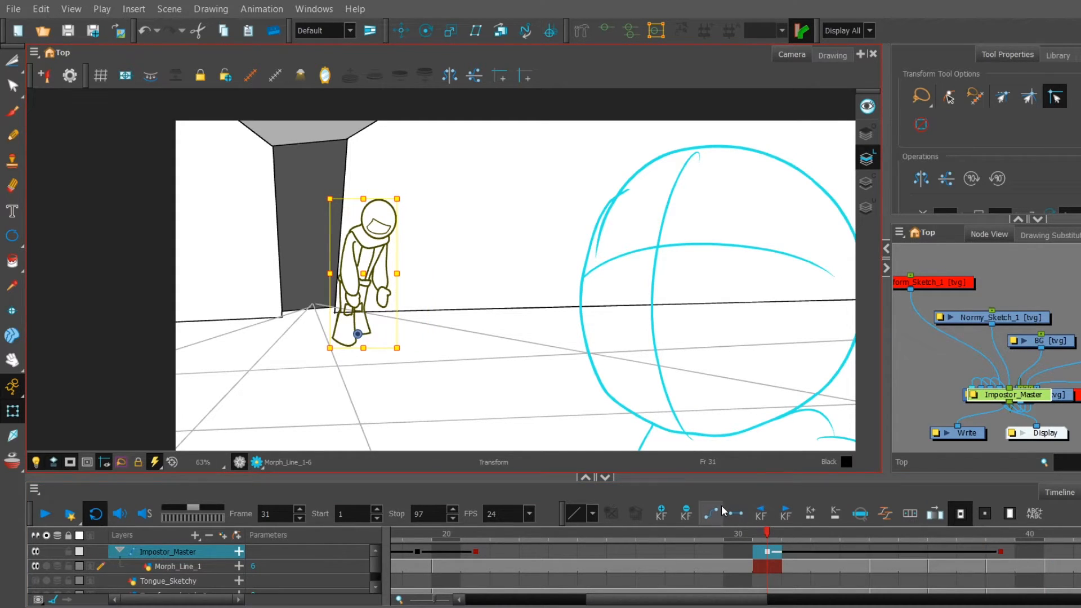
pyautogui.click(720, 510)
pyautogui.click(650, 533)
pyautogui.click(49, 515)
pyautogui.click(48, 515)
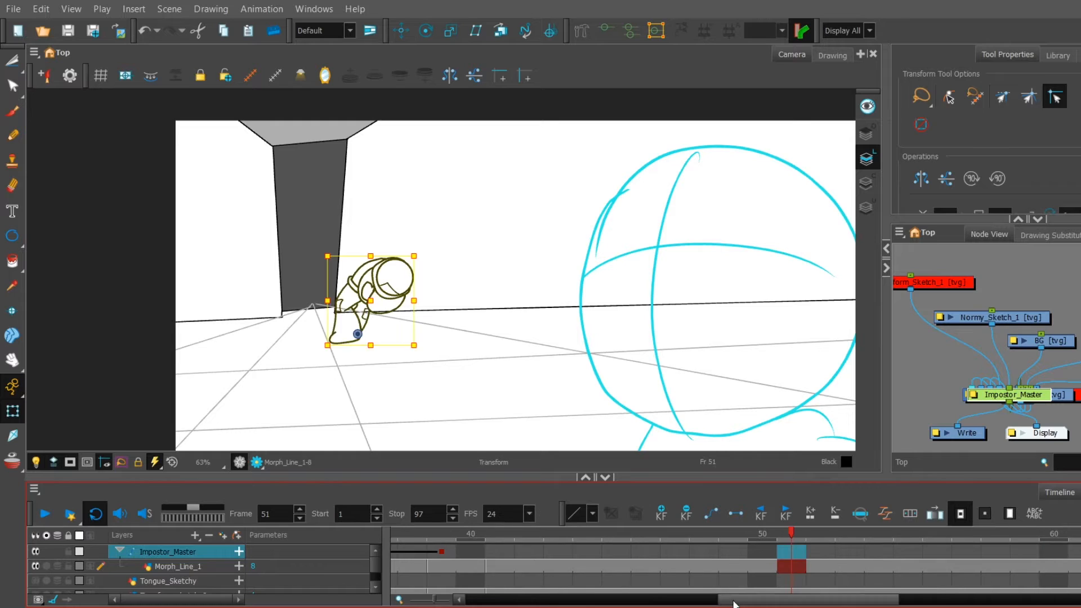
# Step: Add a rest-pose motion keyframe on frame 29 ahead of the stretch and play the animation
pyautogui.moveTo(733, 600); pyautogui.dragTo(568, 598)
pyautogui.click(843, 554)
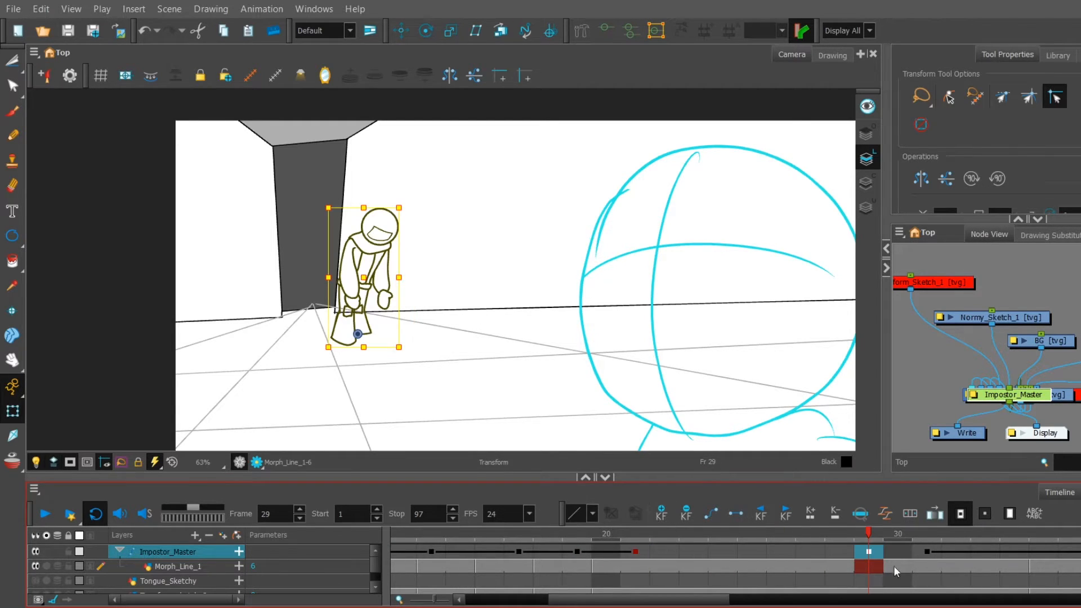
pyautogui.moveTo(641, 598); pyautogui.dragTo(684, 599)
pyautogui.click(745, 553)
pyautogui.press('Return')
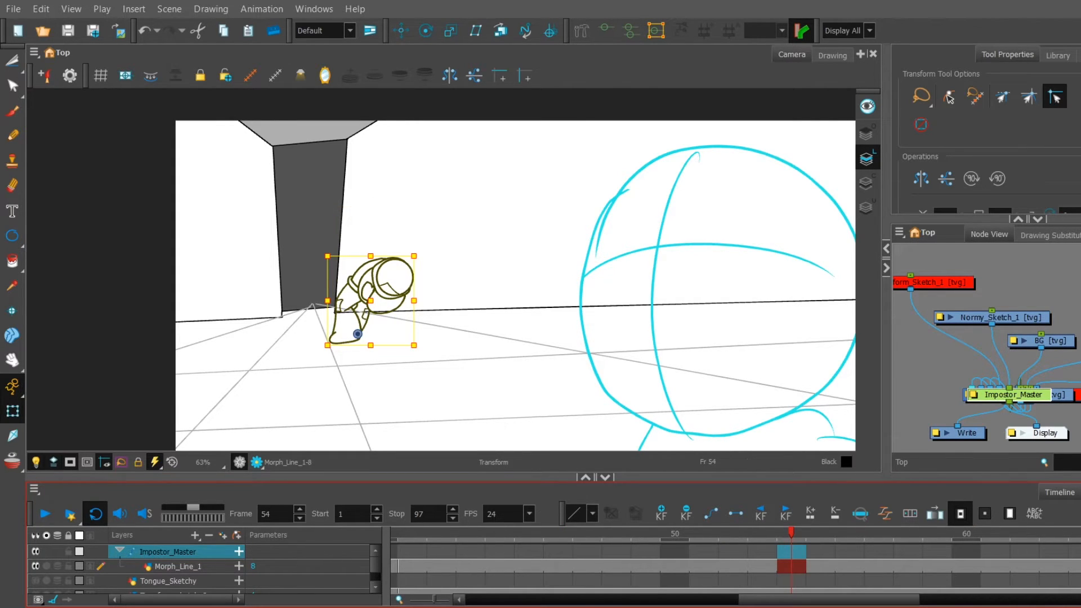
# Step: Retime the stretch keyframe to frame 34 and the closing keyframe to frame 38, and play the animation
pyautogui.moveTo(791, 599); pyautogui.dragTo(702, 598)
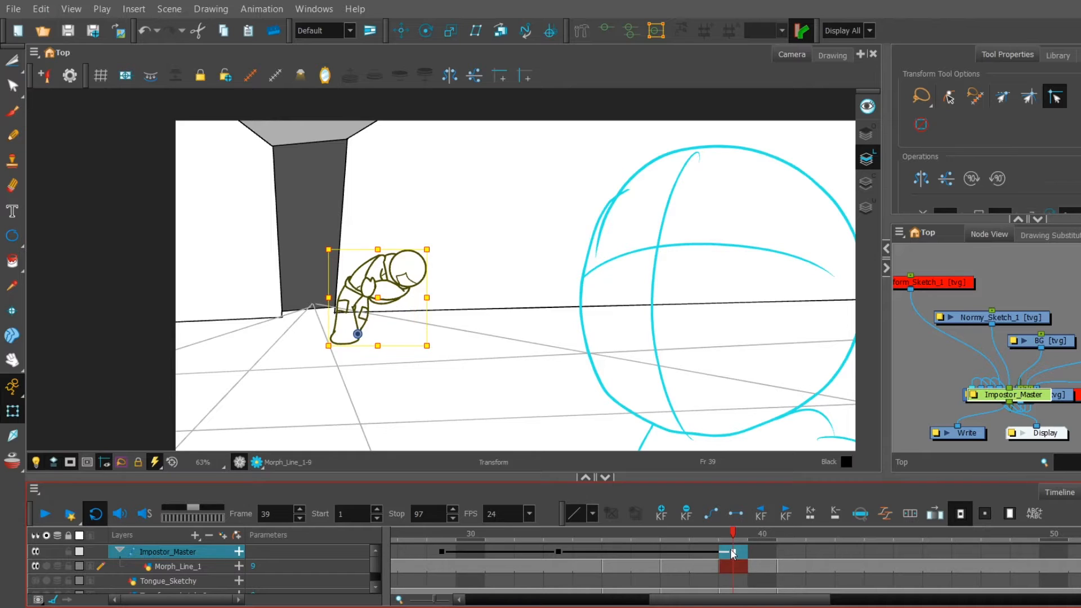
pyautogui.click(566, 550)
pyautogui.moveTo(577, 552); pyautogui.dragTo(499, 545)
pyautogui.click(45, 513)
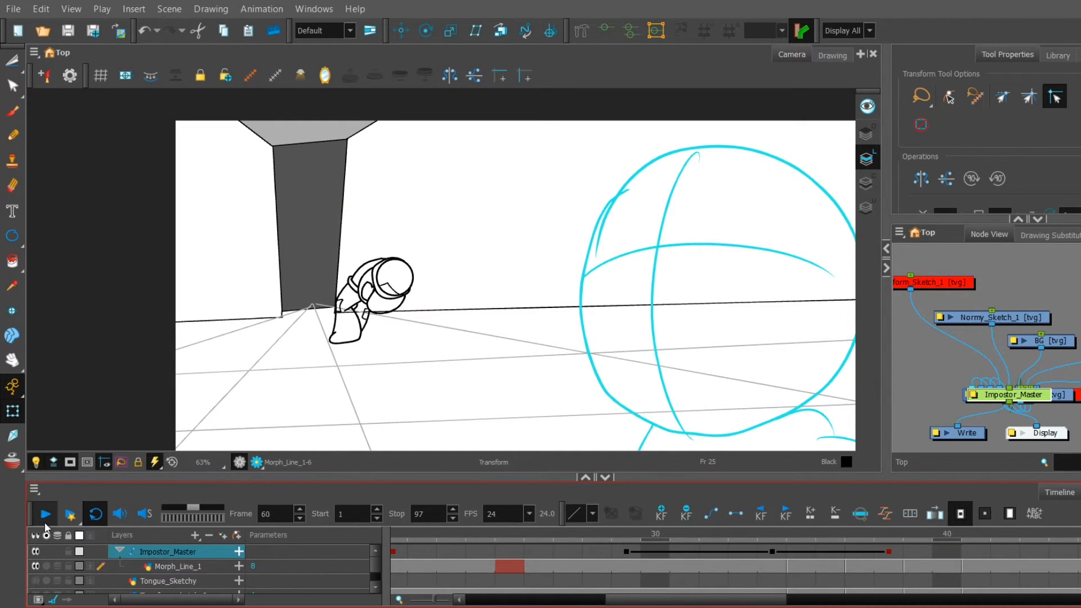
pyautogui.click(45, 514)
# Step: Set Impostor_Master keyframes on frames 67 and 44 around the crouching pose
pyautogui.moveTo(860, 598); pyautogui.dragTo(702, 598)
pyautogui.moveTo(429, 598); pyautogui.dragTo(427, 600)
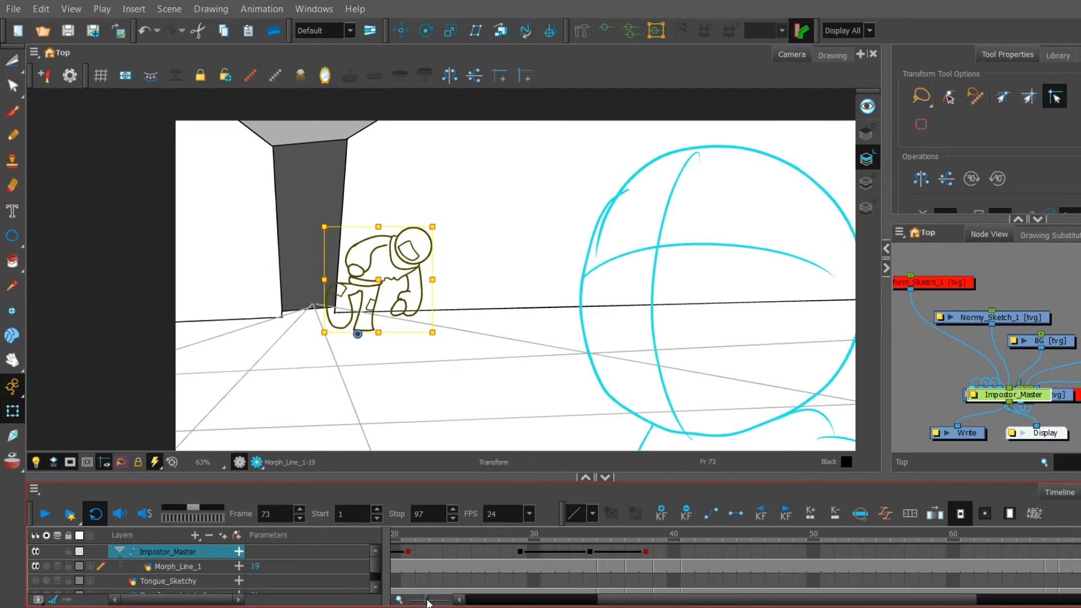
pyautogui.moveTo(732, 599); pyautogui.dragTo(767, 599)
pyautogui.moveTo(769, 547)
pyautogui.mouseDown()
pyautogui.moveTo(982, 552)
pyautogui.moveTo(1002, 569)
pyautogui.moveTo(867, 580)
pyautogui.moveTo(979, 594)
pyautogui.mouseUp()
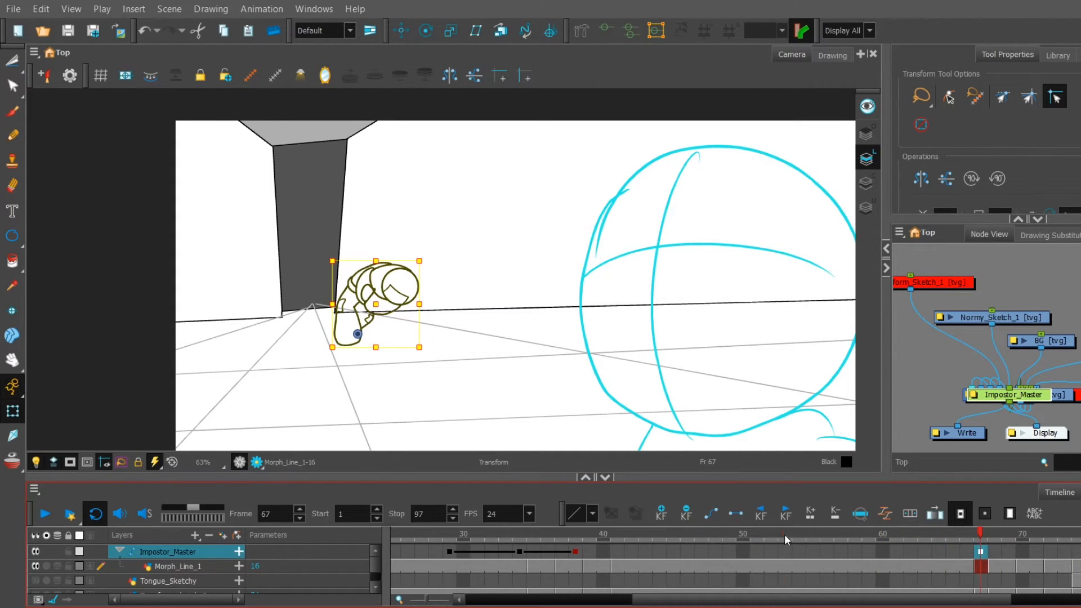
pyautogui.click(619, 539)
pyautogui.moveTo(663, 536); pyautogui.dragTo(717, 555)
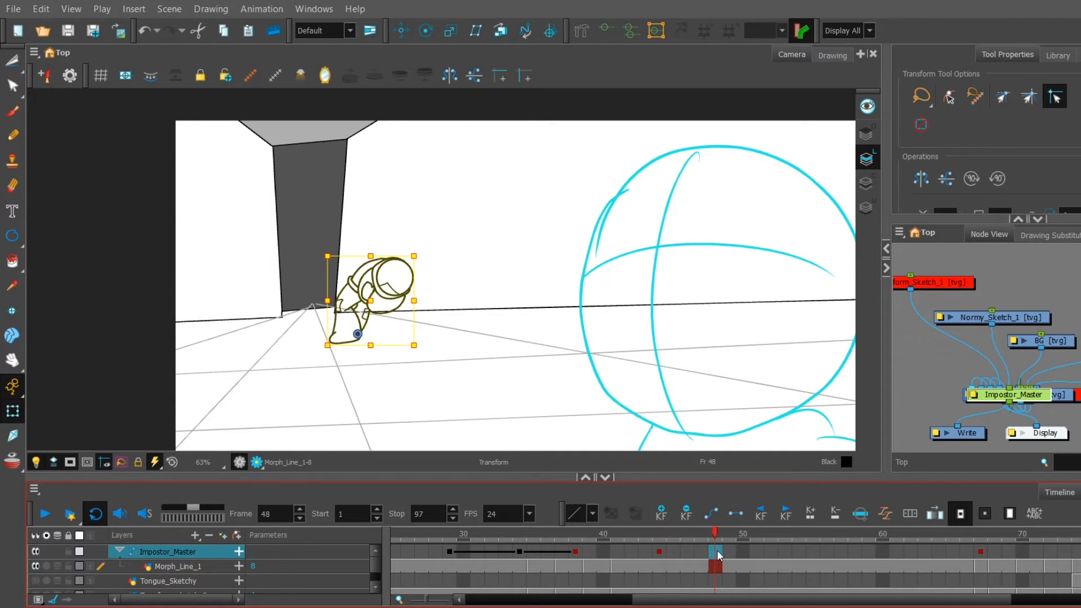
# Step: Squash the crouching character and skew it forward on frame 48
pyautogui.moveTo(389, 256)
pyautogui.mouseDown()
pyautogui.moveTo(398, 261)
pyautogui.moveTo(380, 263)
pyautogui.mouseUp()
pyautogui.moveTo(418, 301); pyautogui.dragTo(422, 303)
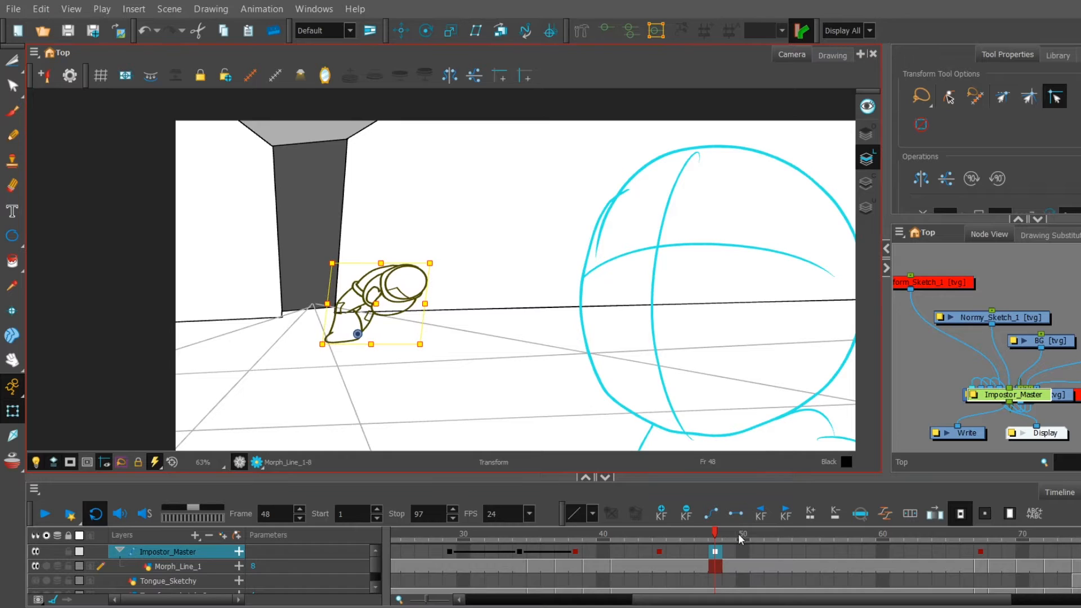
pyautogui.moveTo(740, 537); pyautogui.dragTo(764, 542)
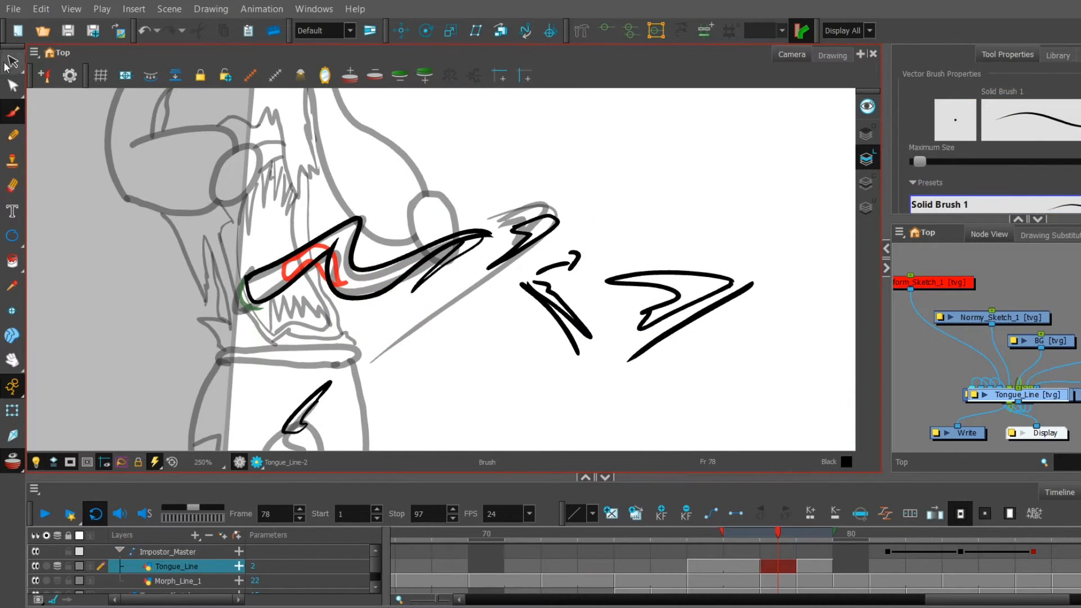
# Step: Delete the stray strokes floating beside the tongue on frame 78 of Tongue_Line and resume with Solid Brush 1
pyautogui.click(11, 63)
pyautogui.moveTo(645, 228)
pyautogui.mouseDown()
pyautogui.moveTo(617, 295)
pyautogui.moveTo(708, 215)
pyautogui.mouseUp()
pyautogui.moveTo(681, 223); pyautogui.dragTo(651, 241)
pyautogui.press('Delete')
pyautogui.click(13, 111)
pyautogui.moveTo(512, 265)
pyautogui.mouseDown()
pyautogui.moveTo(436, 232)
pyautogui.moveTo(504, 268)
pyautogui.mouseUp()
# Step: Ink the tongue's upper zigzag coming out of the mouth on frame 79 of Tongue_Line with Solid Brush 1
pyautogui.click(853, 564)
pyautogui.moveTo(615, 383)
pyautogui.mouseDown()
pyautogui.moveTo(617, 273)
pyautogui.moveTo(670, 390)
pyautogui.moveTo(679, 365)
pyautogui.mouseUp()
pyautogui.click(816, 564)
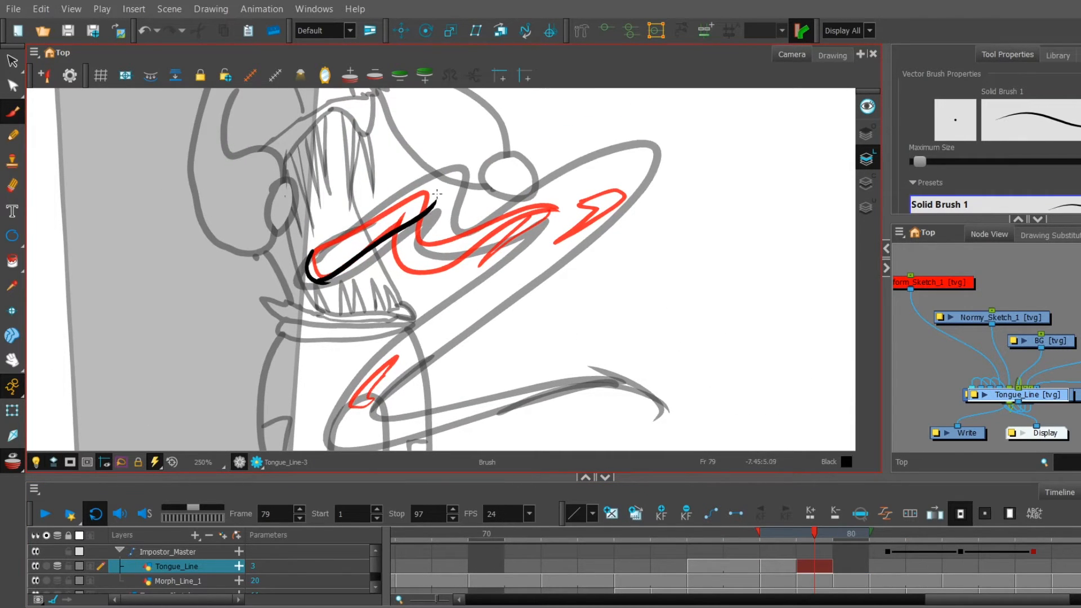
pyautogui.moveTo(411, 275)
pyautogui.mouseDown()
pyautogui.moveTo(613, 223)
pyautogui.moveTo(372, 423)
pyautogui.mouseUp()
pyautogui.press('space')
pyautogui.moveTo(500, 405); pyautogui.dragTo(615, 263)
pyautogui.moveTo(448, 274)
pyautogui.mouseDown()
pyautogui.moveTo(453, 357)
pyautogui.moveTo(719, 306)
pyautogui.moveTo(746, 322)
pyautogui.moveTo(734, 300)
pyautogui.moveTo(655, 279)
pyautogui.moveTo(452, 319)
pyautogui.mouseUp()
pyautogui.moveTo(486, 280)
pyautogui.mouseDown()
pyautogui.moveTo(463, 304)
pyautogui.moveTo(495, 311)
pyautogui.mouseUp()
# Step: Ink the tongue's lower bend and pointed tip on frame 79 of Tongue_Line, and switch to the Cutter
pyautogui.press('space')
pyautogui.moveTo(612, 252); pyautogui.dragTo(505, 371)
pyautogui.moveTo(417, 277)
pyautogui.mouseDown()
pyautogui.moveTo(535, 217)
pyautogui.moveTo(337, 416)
pyautogui.mouseUp()
pyautogui.press('space')
pyautogui.hotkey('alt', 't')
pyautogui.moveTo(760, 450); pyautogui.dragTo(693, 350)
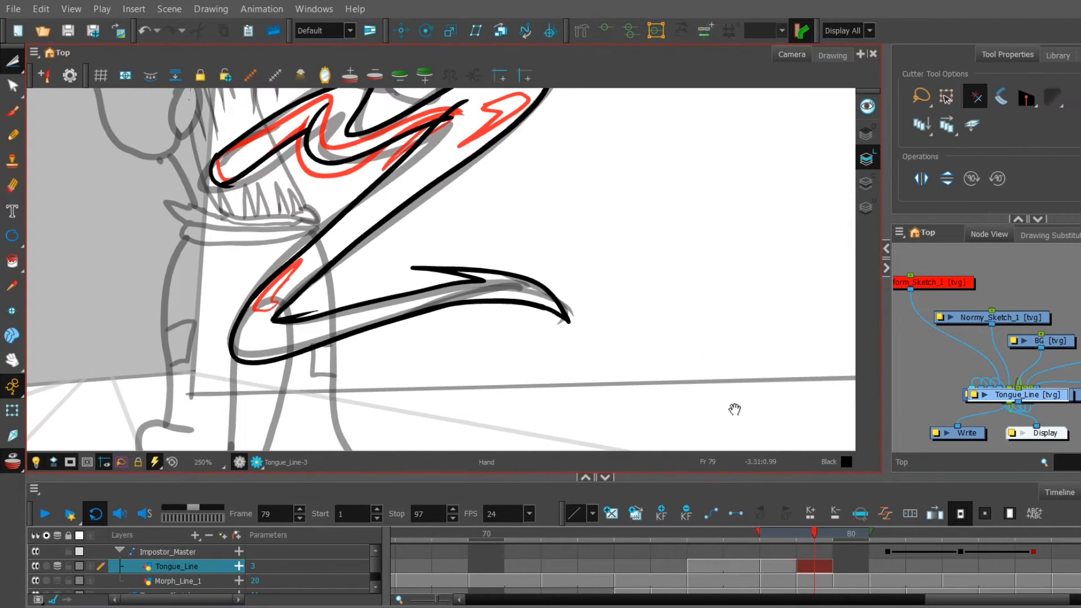
# Step: Ink the tongue's root and first bends around the mouth on frame 81 of Tongue_Line with Solid Brush 1
pyautogui.click(853, 564)
pyautogui.moveTo(595, 331); pyautogui.dragTo(597, 357)
pyautogui.click(921, 567)
pyautogui.click(849, 569)
pyautogui.click(887, 567)
pyautogui.press('space')
pyautogui.moveTo(506, 133)
pyautogui.mouseDown()
pyautogui.moveTo(669, 349)
pyautogui.moveTo(684, 264)
pyautogui.moveTo(591, 446)
pyautogui.moveTo(699, 380)
pyautogui.mouseUp()
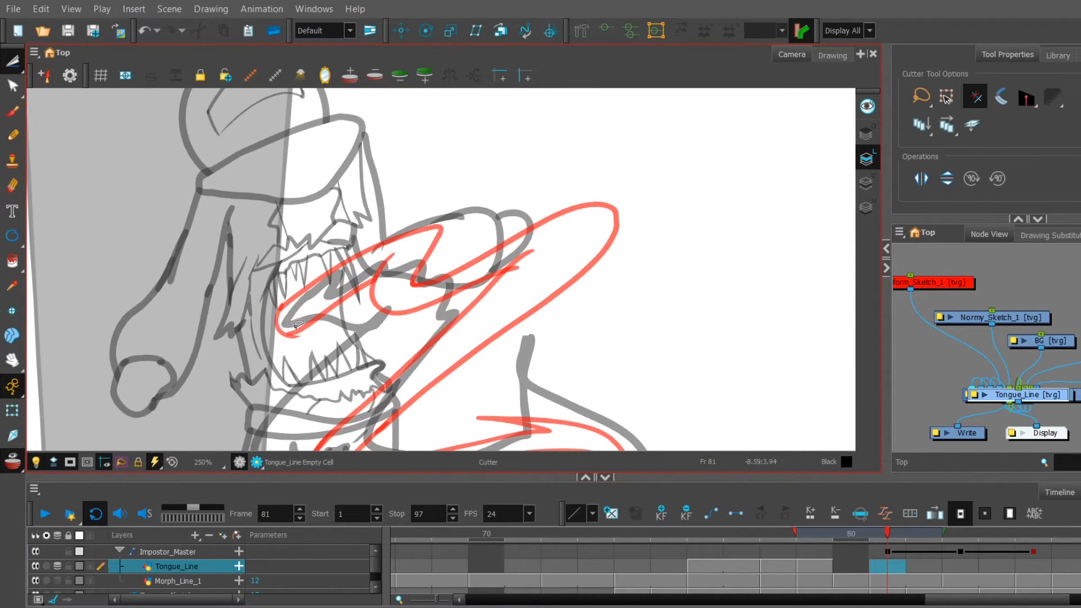
pyautogui.click(13, 115)
pyautogui.moveTo(428, 316); pyautogui.dragTo(434, 267)
pyautogui.moveTo(288, 257); pyautogui.dragTo(311, 277)
pyautogui.press('space')
pyautogui.moveTo(446, 309); pyautogui.dragTo(529, 296)
pyautogui.moveTo(462, 253); pyautogui.dragTo(354, 337)
pyautogui.moveTo(360, 324); pyautogui.dragTo(361, 416)
# Step: Ink the jagged upper edge and outer curve of the tongue's flared end on frame 81
pyautogui.press('space')
pyautogui.moveTo(402, 411)
pyautogui.mouseDown()
pyautogui.moveTo(406, 276)
pyautogui.moveTo(247, 124)
pyautogui.mouseUp()
pyautogui.press('1')
pyautogui.press('1')
pyautogui.press('space')
pyautogui.moveTo(630, 206)
pyautogui.mouseDown()
pyautogui.moveTo(615, 423)
pyautogui.moveTo(635, 333)
pyautogui.mouseUp()
pyautogui.press('space')
pyautogui.moveTo(560, 404); pyautogui.dragTo(636, 349)
pyautogui.moveTo(570, 347); pyautogui.dragTo(623, 319)
pyautogui.press('space')
pyautogui.moveTo(710, 426)
pyautogui.mouseDown()
pyautogui.moveTo(729, 354)
pyautogui.moveTo(703, 211)
pyautogui.moveTo(642, 249)
pyautogui.mouseUp()
pyautogui.press('space')
pyautogui.moveTo(664, 286); pyautogui.dragTo(643, 240)
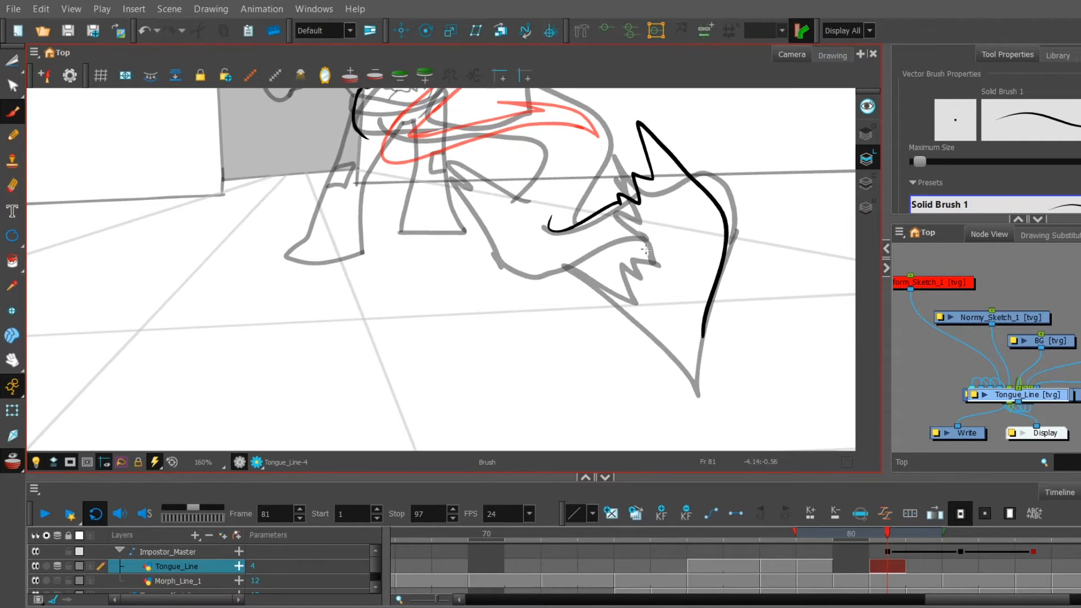
# Step: Ink the remaining lower edge of the tongue's flared end on frame 81 over the sketch
pyautogui.moveTo(693, 390)
pyautogui.mouseDown()
pyautogui.moveTo(625, 248)
pyautogui.moveTo(475, 228)
pyautogui.moveTo(543, 154)
pyautogui.moveTo(532, 292)
pyautogui.mouseUp()
pyautogui.press('space')
pyautogui.moveTo(528, 369); pyautogui.dragTo(494, 243)
pyautogui.moveTo(438, 273)
pyautogui.mouseDown()
pyautogui.moveTo(507, 151)
pyautogui.moveTo(539, 249)
pyautogui.mouseUp()
pyautogui.press('space')
pyautogui.moveTo(530, 413); pyautogui.dragTo(494, 371)
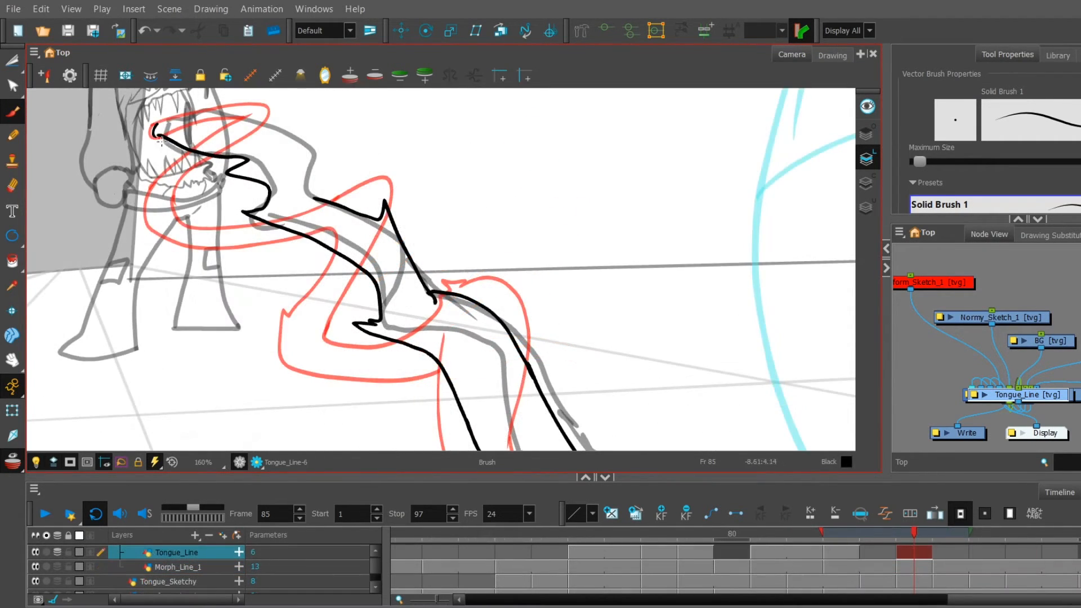
# Step: Finish inking the wavy, spiked tongue outline near the mouth on frame 85 of Tongue_Line
pyautogui.press('space')
pyautogui.moveTo(335, 202); pyautogui.dragTo(400, 334)
pyautogui.moveTo(228, 257); pyautogui.dragTo(237, 260)
pyautogui.press('space')
pyautogui.moveTo(601, 310); pyautogui.dragTo(559, 177)
# Step: Ink the tongue's long, nearly straight edges running down from the mouth on frame 86 of Tongue_Line
pyautogui.moveTo(804, 555)
pyautogui.mouseDown()
pyautogui.moveTo(489, 552)
pyautogui.moveTo(627, 528)
pyautogui.moveTo(949, 534)
pyautogui.moveTo(662, 594)
pyautogui.mouseUp()
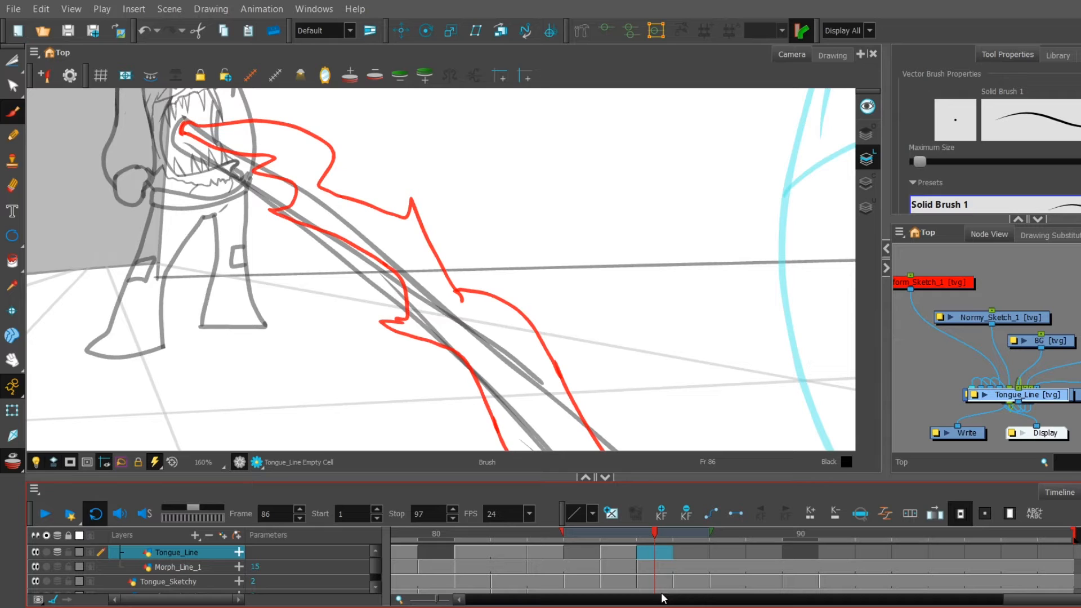
pyautogui.moveTo(184, 126)
pyautogui.mouseDown()
pyautogui.moveTo(282, 204)
pyautogui.moveTo(504, 499)
pyautogui.mouseUp()
pyautogui.press('space')
pyautogui.moveTo(504, 335)
pyautogui.mouseDown()
pyautogui.moveTo(422, 232)
pyautogui.moveTo(515, 382)
pyautogui.mouseUp()
pyautogui.moveTo(195, 168); pyautogui.dragTo(561, 425)
pyautogui.press('space')
pyautogui.moveTo(551, 381); pyautogui.dragTo(322, 179)
pyautogui.moveTo(297, 196)
pyautogui.mouseDown()
pyautogui.moveTo(627, 445)
pyautogui.moveTo(695, 480)
pyautogui.mouseUp()
# Step: Ink the tongue's widening lower section and rounded tip on frame 86
pyautogui.press('space')
pyautogui.moveTo(515, 437); pyautogui.dragTo(470, 326)
pyautogui.moveTo(230, 223); pyautogui.dragTo(464, 480)
pyautogui.press('space')
pyautogui.moveTo(478, 386); pyautogui.dragTo(478, 326)
pyautogui.moveTo(662, 328); pyautogui.dragTo(432, 410)
pyautogui.moveTo(645, 308); pyautogui.dragTo(661, 328)
pyautogui.press('space')
pyautogui.moveTo(586, 107); pyautogui.dragTo(666, 367)
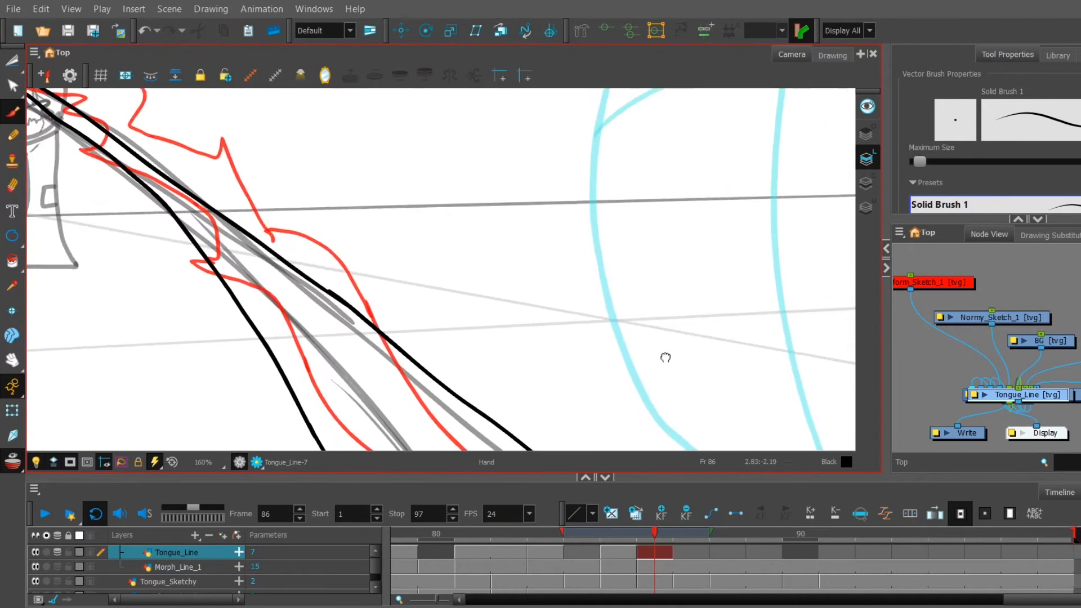
pyautogui.moveTo(436, 315); pyautogui.dragTo(565, 417)
pyautogui.moveTo(499, 328); pyautogui.dragTo(531, 356)
# Step: Go to frame 87 of Tongue_Line and reduce the onion skin to one previous drawing
pyautogui.moveTo(669, 532); pyautogui.dragTo(691, 591)
pyautogui.click(36, 581)
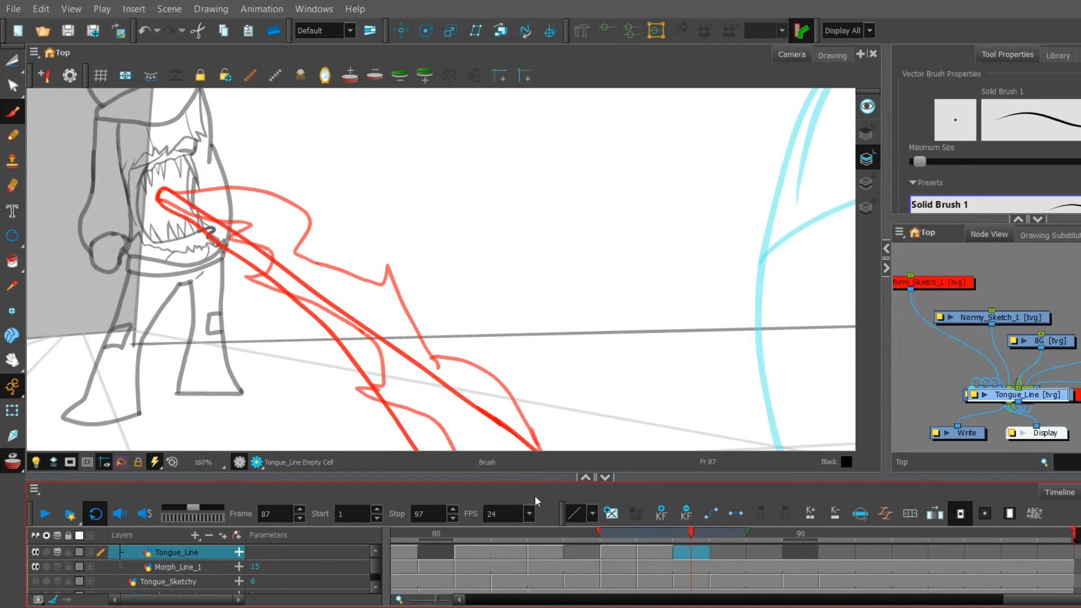
pyautogui.click(375, 74)
pyautogui.click(36, 581)
pyautogui.moveTo(528, 403)
pyautogui.mouseDown()
pyautogui.moveTo(509, 282)
pyautogui.moveTo(543, 342)
pyautogui.mouseUp()
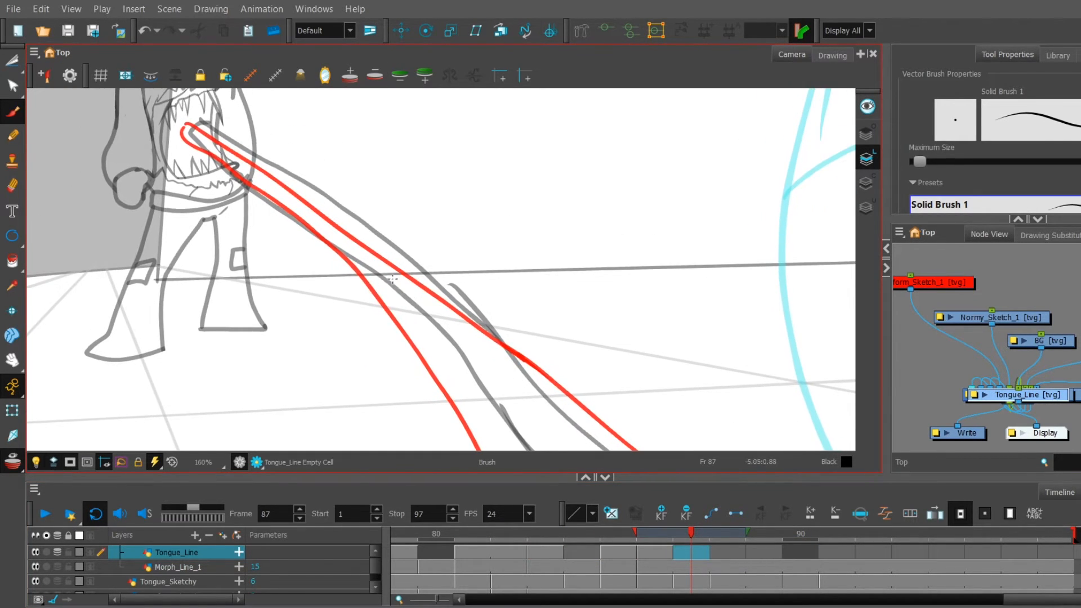
# Step: Ink the tongue stretching from the mouth to a rounded tip below the camera frame on frame 87
pyautogui.moveTo(389, 279); pyautogui.dragTo(477, 451)
pyautogui.moveTo(467, 395); pyautogui.dragTo(413, 194)
pyautogui.moveTo(480, 317); pyautogui.dragTo(462, 241)
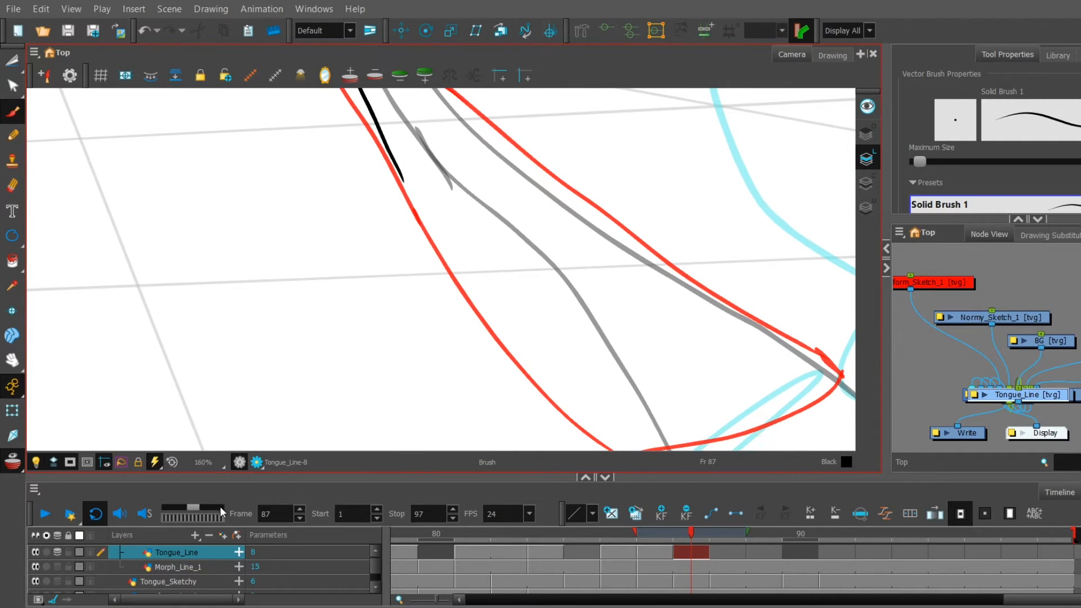
pyautogui.press('1')
pyautogui.press('1')
pyautogui.moveTo(583, 391); pyautogui.dragTo(559, 442)
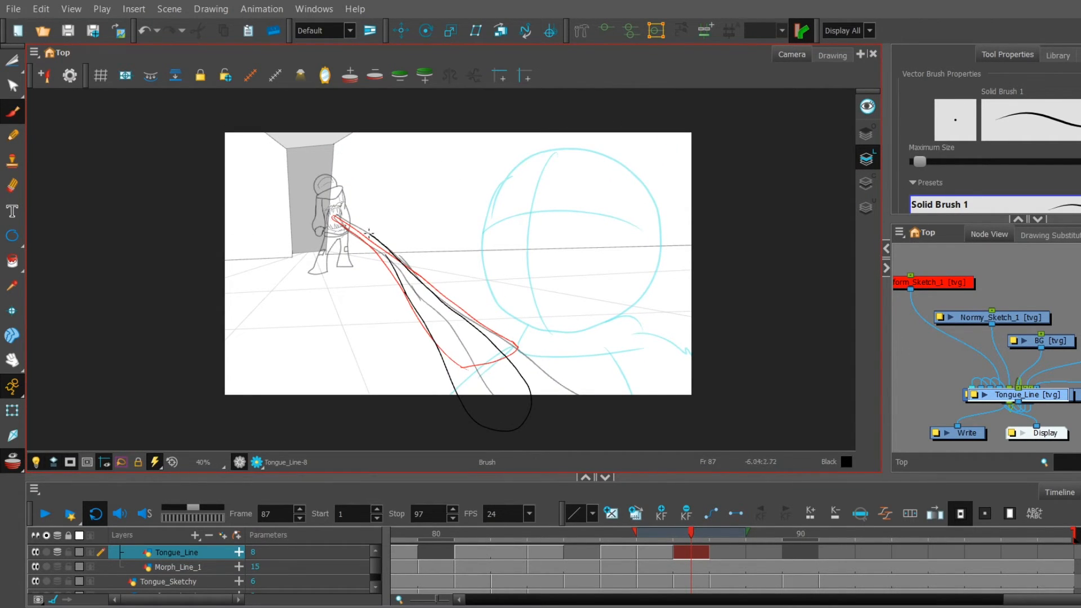
pyautogui.moveTo(645, 365); pyautogui.dragTo(673, 333)
# Step: Turn on the onion skin, turn off the camera mask, and ink the tongue's wavy outline on frame 88 of Tongue_Line
pyautogui.click(728, 554)
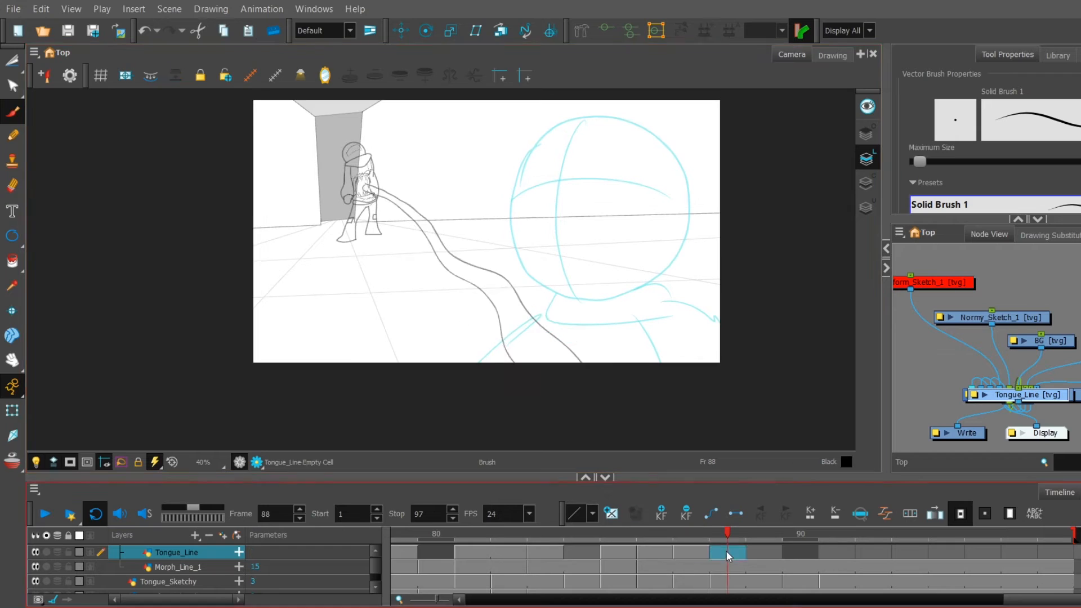
pyautogui.click(12, 461)
pyautogui.moveTo(356, 398); pyautogui.dragTo(321, 335)
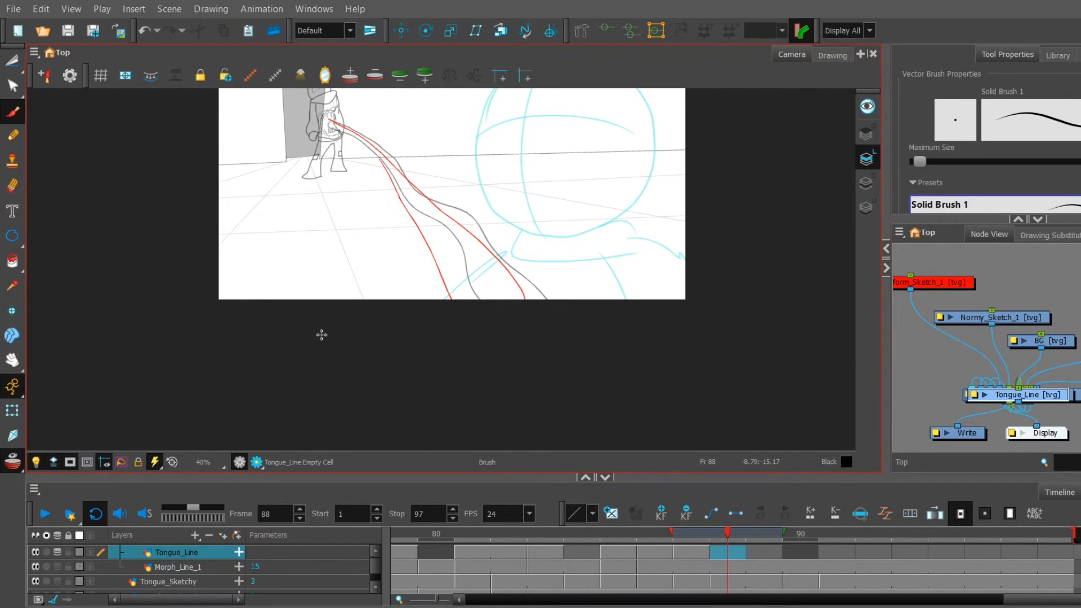
pyautogui.moveTo(589, 265); pyautogui.dragTo(631, 296)
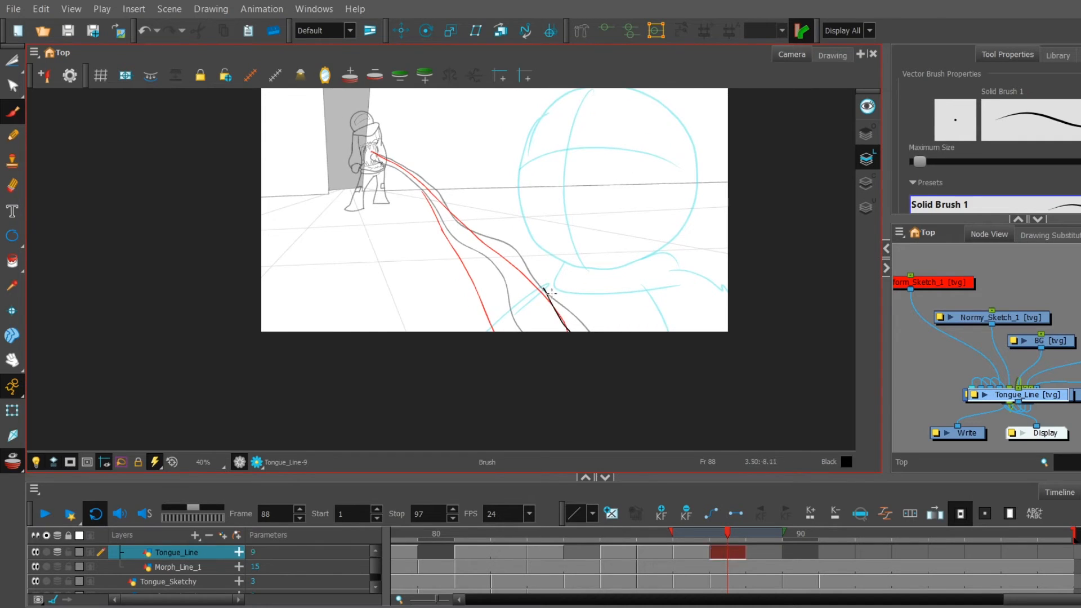
pyautogui.click(70, 462)
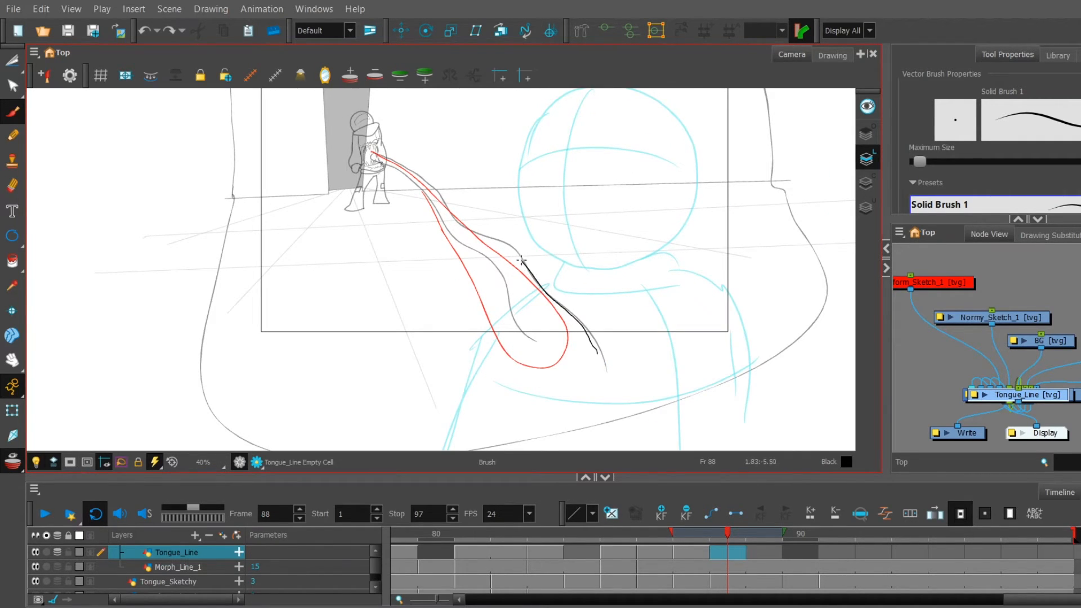
pyautogui.moveTo(389, 159); pyautogui.dragTo(376, 160)
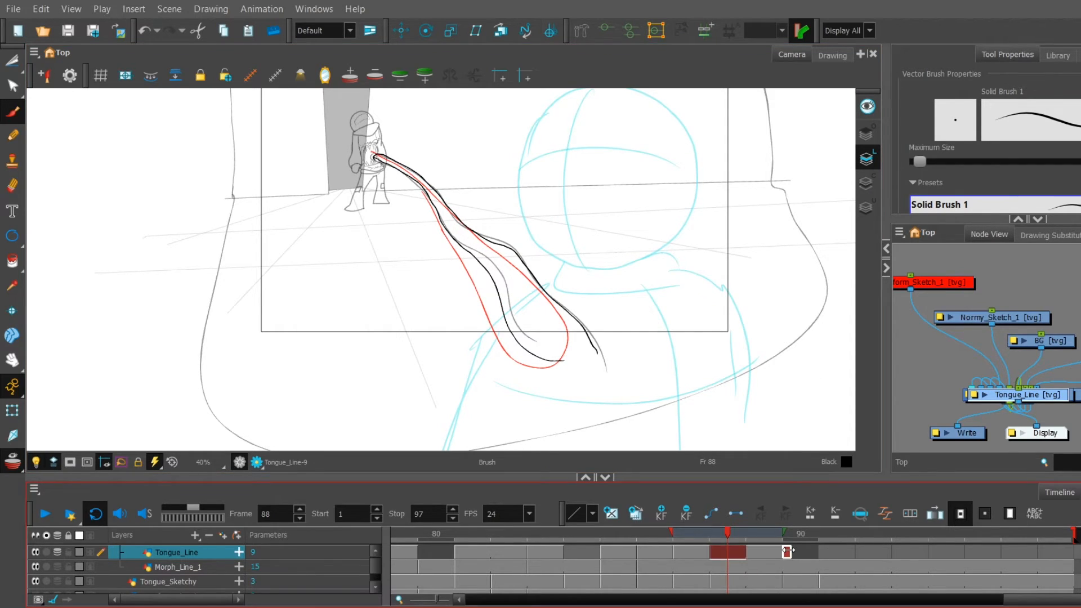
# Step: Ink the root of the tongue inside the mouth on frame 90 of Tongue_Line, undoing the failed stroke
pyautogui.click(808, 551)
pyautogui.moveTo(336, 295); pyautogui.dragTo(335, 368)
pyautogui.scroll(5, 389, 230)
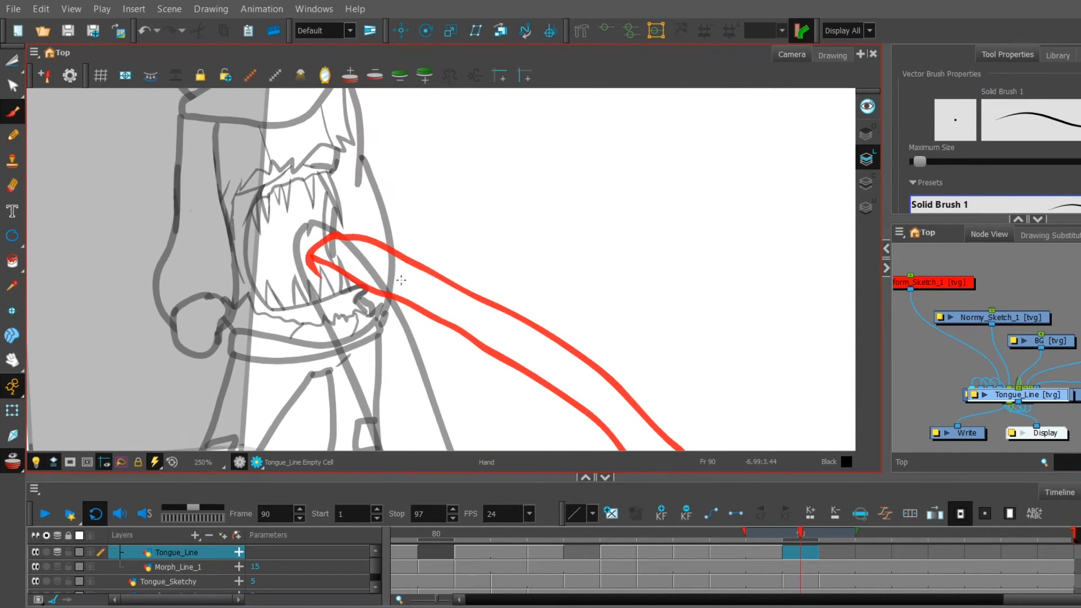
pyautogui.moveTo(324, 231)
pyautogui.mouseDown()
pyautogui.moveTo(322, 278)
pyautogui.moveTo(400, 449)
pyautogui.mouseUp()
pyautogui.moveTo(394, 349); pyautogui.dragTo(367, 270)
pyautogui.hotkey('ctrl', 'z')
pyautogui.moveTo(290, 160)
pyautogui.mouseDown()
pyautogui.moveTo(283, 178)
pyautogui.moveTo(357, 436)
pyautogui.moveTo(428, 419)
pyautogui.moveTo(377, 183)
pyautogui.mouseUp()
pyautogui.moveTo(304, 180); pyautogui.dragTo(436, 410)
pyautogui.moveTo(361, 170)
pyautogui.mouseDown()
pyautogui.moveTo(521, 413)
pyautogui.moveTo(414, 148)
pyautogui.mouseUp()
# Step: Ink the rest of the tongue on frame 90 with a smooth inner edge and a wavy outer edge
pyautogui.moveTo(284, 125); pyautogui.dragTo(666, 459)
pyautogui.moveTo(701, 388); pyautogui.dragTo(514, 103)
pyautogui.moveTo(463, 155)
pyautogui.mouseDown()
pyautogui.moveTo(610, 289)
pyautogui.moveTo(529, 105)
pyautogui.mouseUp()
pyautogui.moveTo(529, 91)
pyautogui.mouseDown()
pyautogui.moveTo(651, 243)
pyautogui.moveTo(744, 414)
pyautogui.mouseUp()
pyautogui.moveTo(844, 346); pyautogui.dragTo(645, 357)
pyautogui.scroll(-2, 471, 225)
pyautogui.moveTo(434, 258)
pyautogui.mouseDown()
pyautogui.moveTo(388, 445)
pyautogui.moveTo(285, 419)
pyautogui.mouseUp()
pyautogui.moveTo(410, 369)
pyautogui.mouseDown()
pyautogui.moveTo(539, 416)
pyautogui.moveTo(211, 209)
pyautogui.mouseUp()
pyautogui.moveTo(234, 181)
pyautogui.mouseDown()
pyautogui.moveTo(357, 266)
pyautogui.moveTo(490, 393)
pyautogui.moveTo(203, 245)
pyautogui.mouseUp()
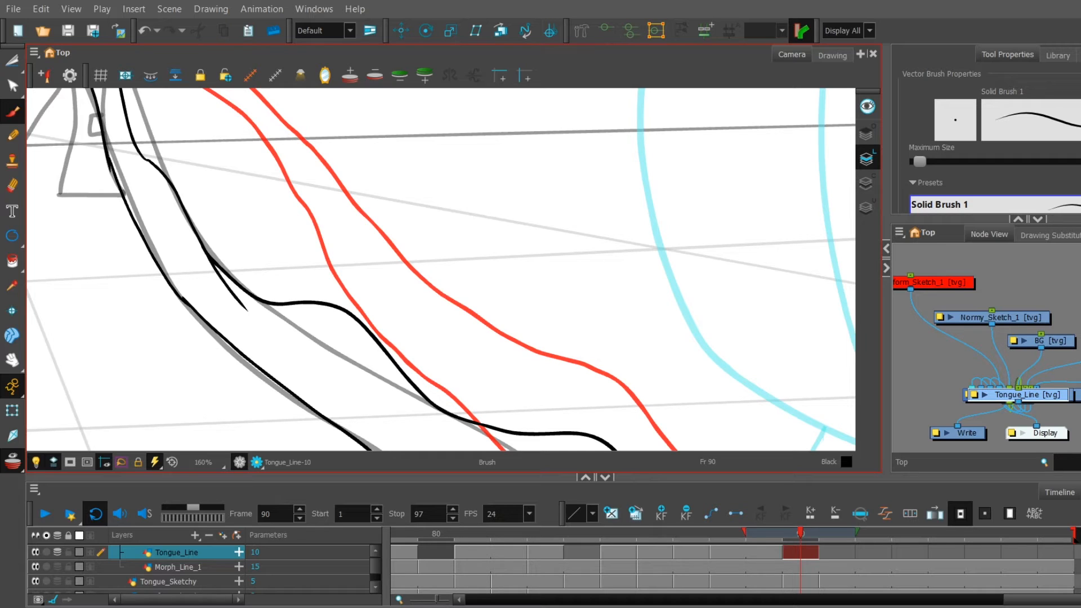
pyautogui.moveTo(527, 222); pyautogui.dragTo(581, 387)
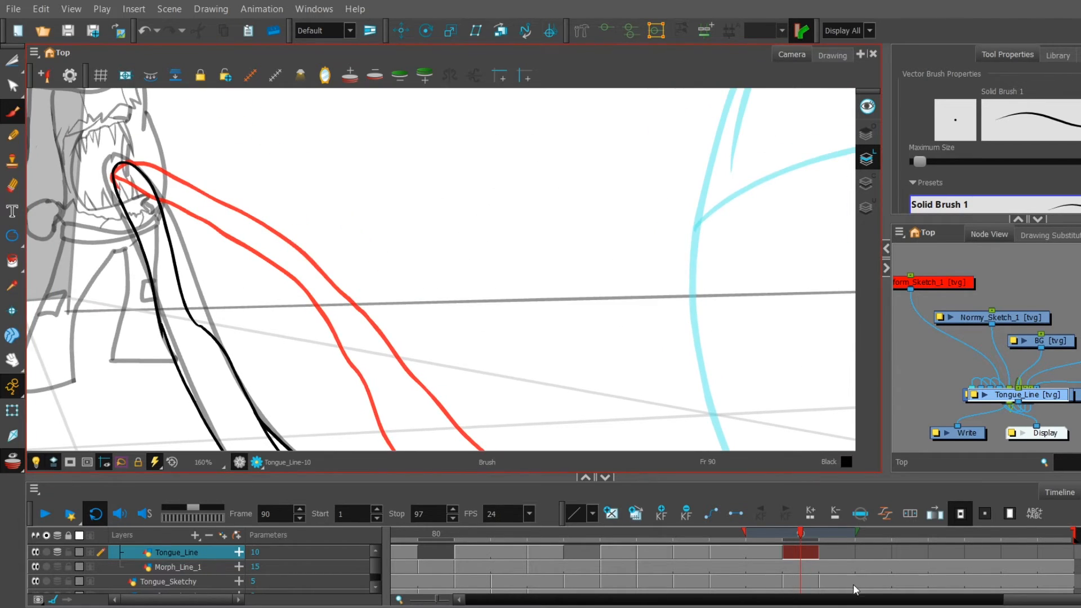
# Step: Ink the tongue hanging from the mouth and curving out past the camera frame on frame 91 of Tongue_Line
pyautogui.click(838, 550)
pyautogui.moveTo(124, 163); pyautogui.dragTo(152, 355)
pyautogui.hotkey('ctrl', 'z')
pyautogui.moveTo(123, 164); pyautogui.dragTo(176, 447)
pyautogui.moveTo(228, 442)
pyautogui.mouseDown()
pyautogui.moveTo(188, 176)
pyautogui.moveTo(176, 269)
pyautogui.moveTo(324, 437)
pyautogui.mouseUp()
pyautogui.moveTo(338, 399)
pyautogui.mouseDown()
pyautogui.moveTo(222, 231)
pyautogui.moveTo(199, 177)
pyautogui.mouseUp()
pyautogui.moveTo(178, 203); pyautogui.dragTo(479, 467)
pyautogui.press('1')
pyautogui.press('1')
pyautogui.moveTo(392, 389); pyautogui.dragTo(375, 427)
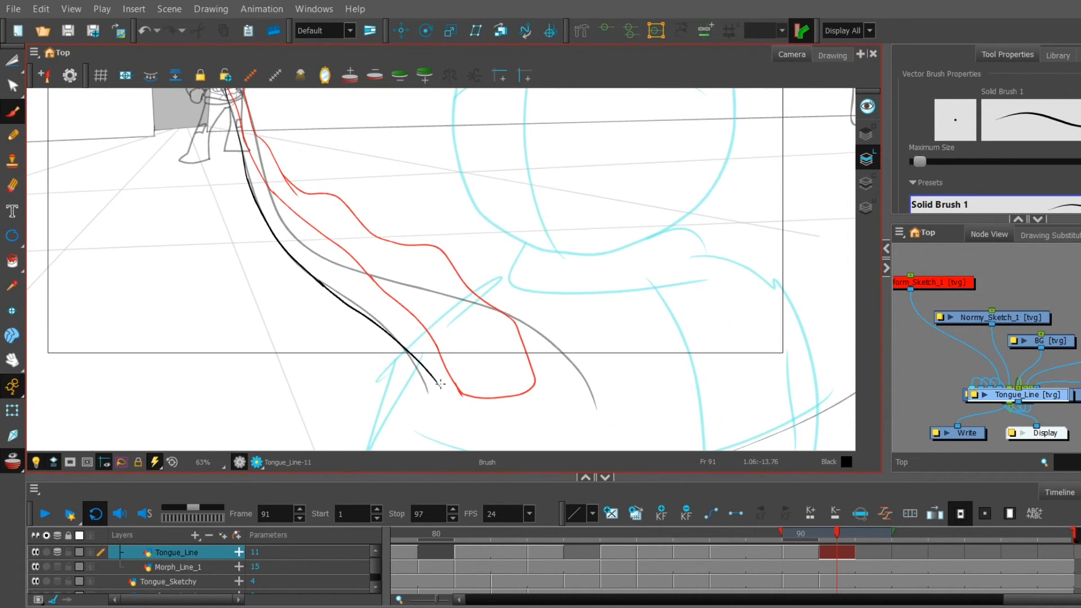
pyautogui.moveTo(504, 320)
pyautogui.mouseDown()
pyautogui.moveTo(287, 230)
pyautogui.moveTo(333, 362)
pyautogui.mouseUp()
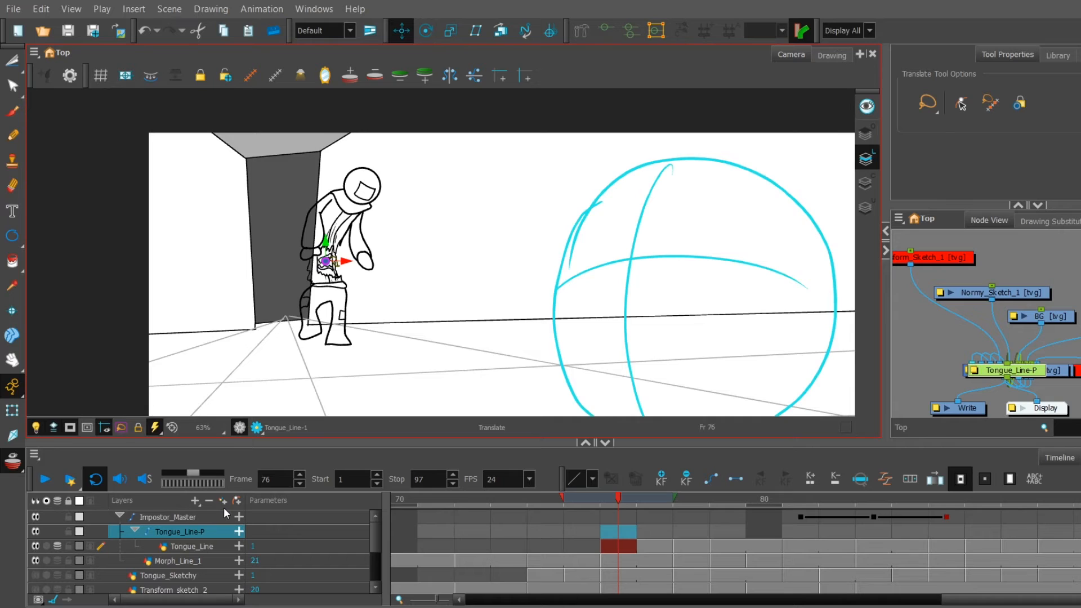
# Step: Set a Tongue_Line-P keyframe on frame 77 and adjust the small tongue on frame 76 with the Transform tool
pyautogui.scroll(4, 343, 232)
pyautogui.click(658, 531)
pyautogui.press('F6')
pyautogui.click(619, 531)
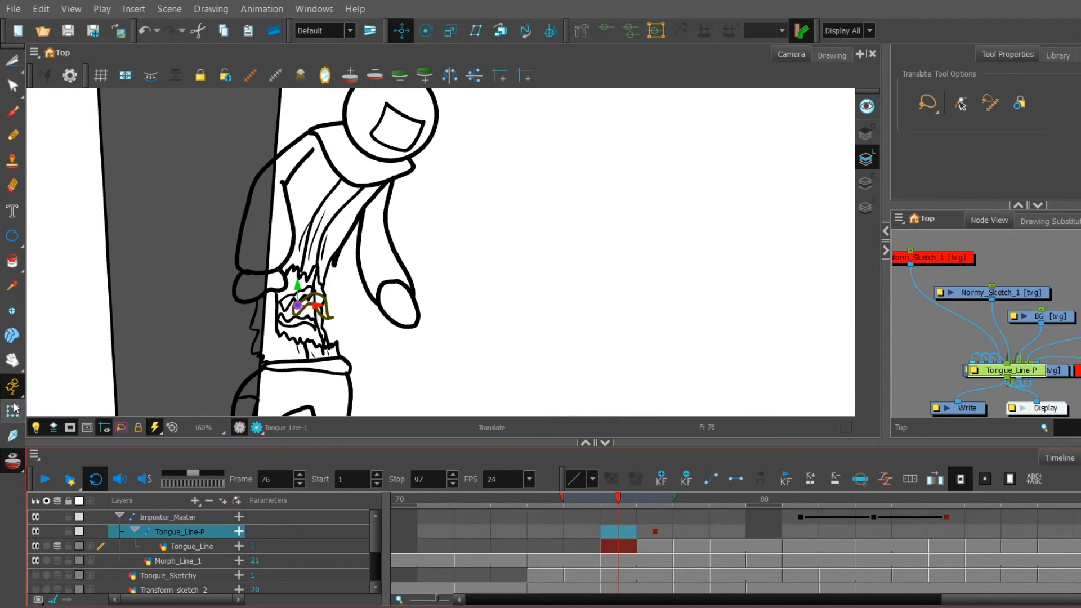
pyautogui.click(12, 410)
pyautogui.click(319, 312)
# Step: Set Tongue_Line-P keyframes on frames 79 and 81, and turn on the onion skin at frame 80
pyautogui.click(691, 508)
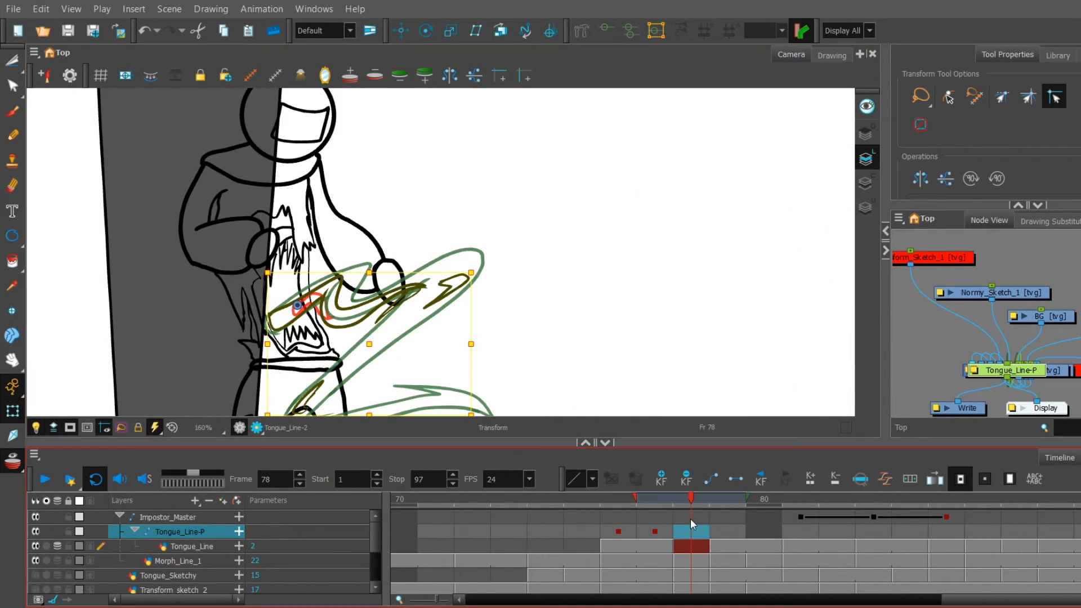
pyautogui.click(728, 509)
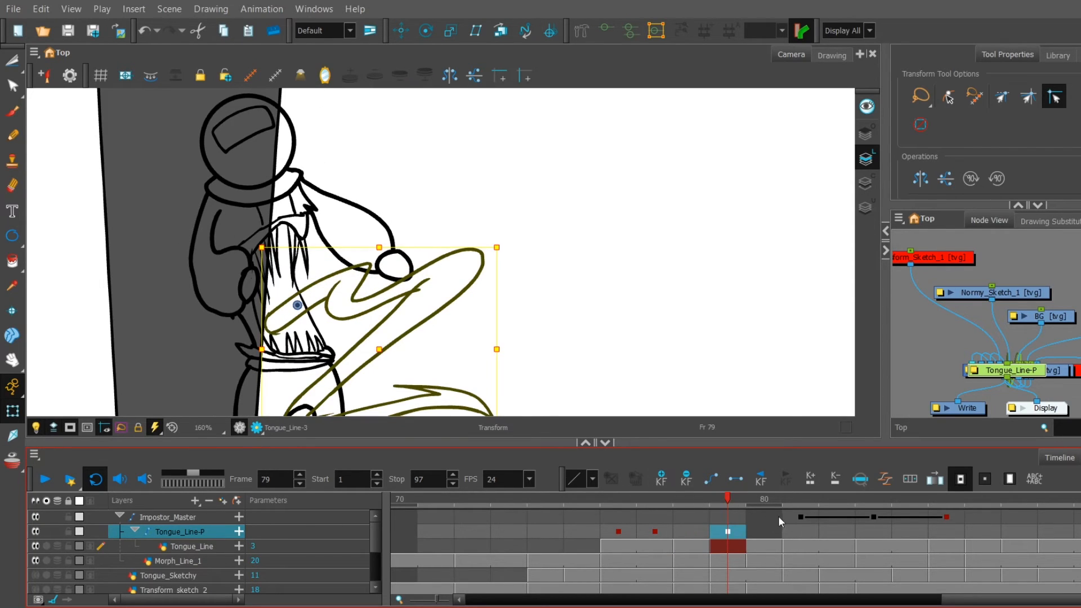
pyautogui.click(800, 530)
pyautogui.click(661, 479)
pyautogui.click(764, 530)
pyautogui.click(12, 462)
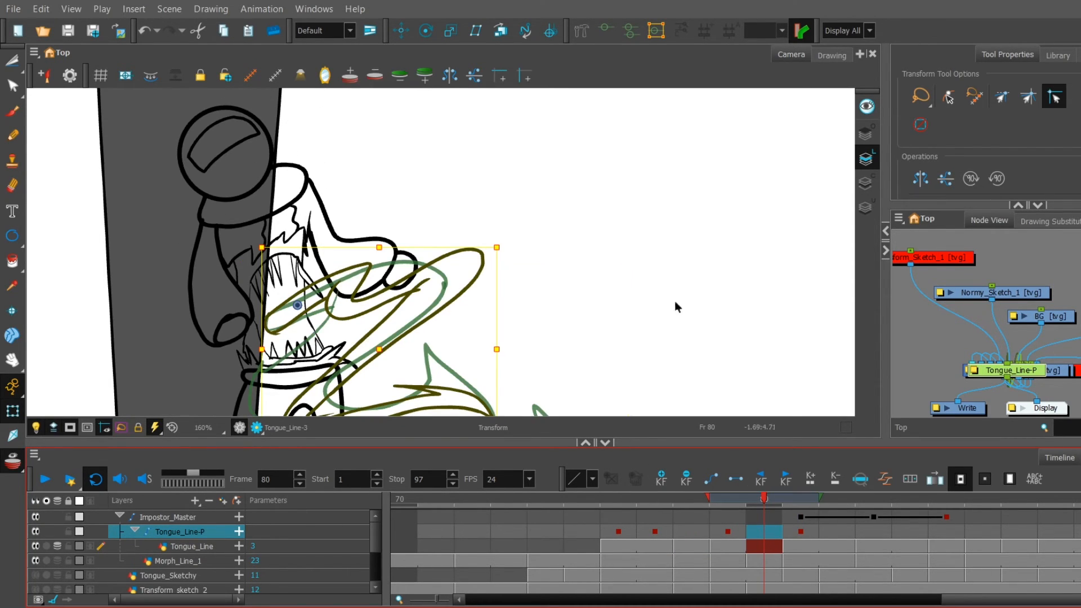
# Step: Widen the tongue and rotate it clockwise on frame 80 of Tongue_Line-P
pyautogui.moveTo(519, 341); pyautogui.dragTo(534, 215)
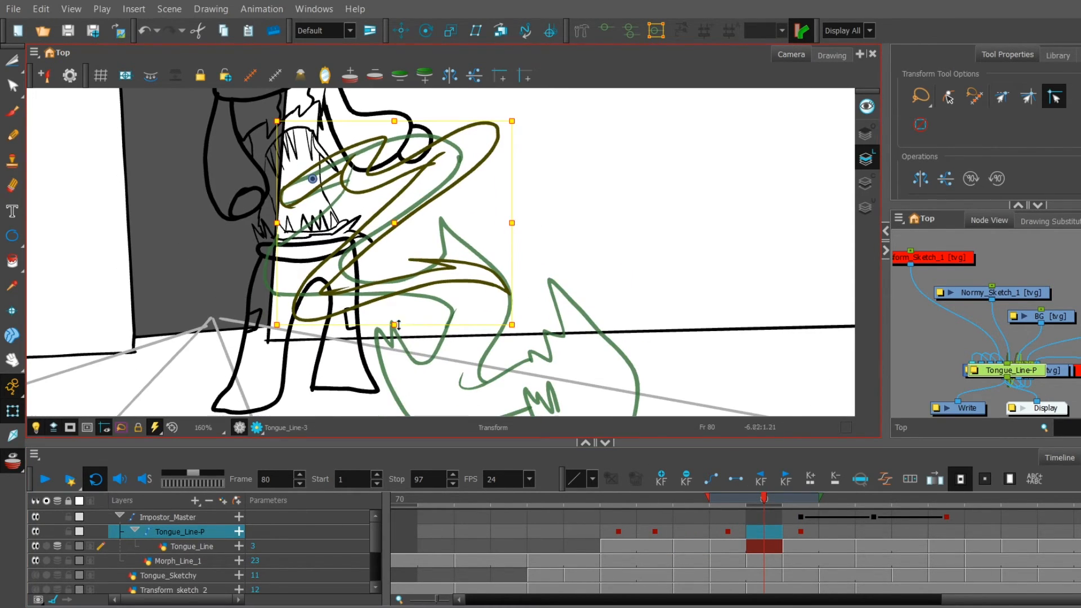
pyautogui.moveTo(398, 325); pyautogui.dragTo(398, 332)
pyautogui.moveTo(516, 337)
pyautogui.mouseDown()
pyautogui.moveTo(514, 352)
pyautogui.moveTo(471, 383)
pyautogui.mouseUp()
pyautogui.moveTo(488, 282); pyautogui.dragTo(555, 301)
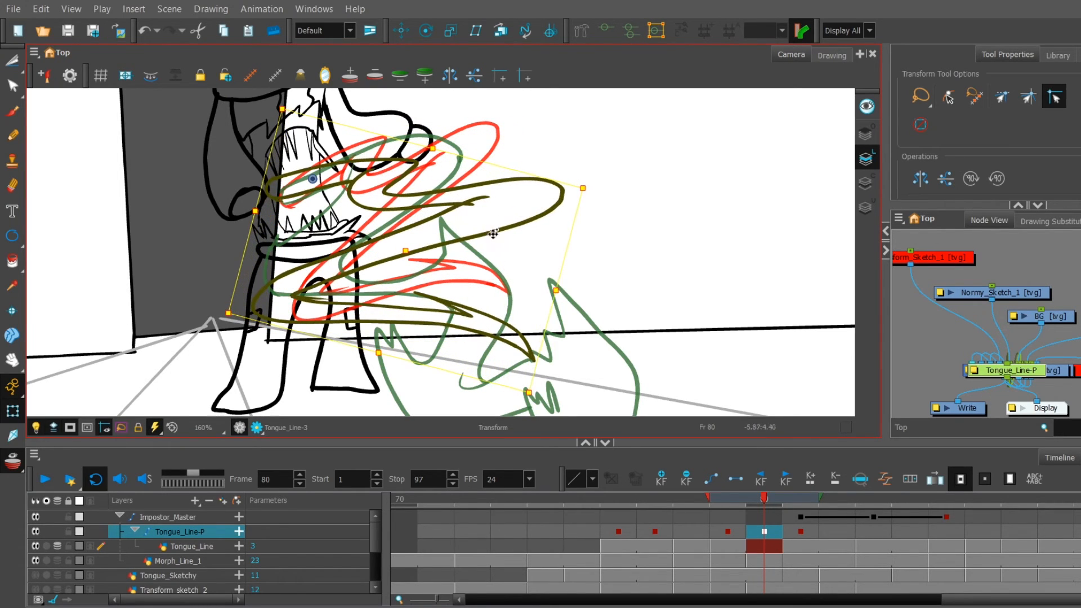
pyautogui.moveTo(499, 236); pyautogui.dragTo(515, 240)
# Step: Set a Tongue_Line-P keyframe on frame 83 and stretch the tongue wider on frame 82
pyautogui.moveTo(778, 501); pyautogui.dragTo(869, 518)
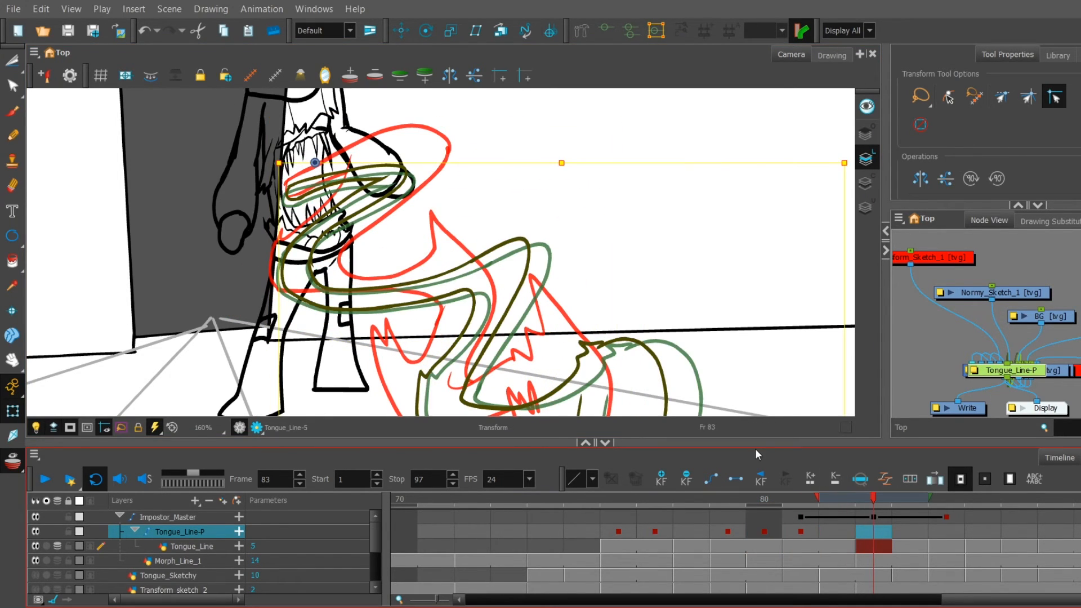
pyautogui.click(831, 529)
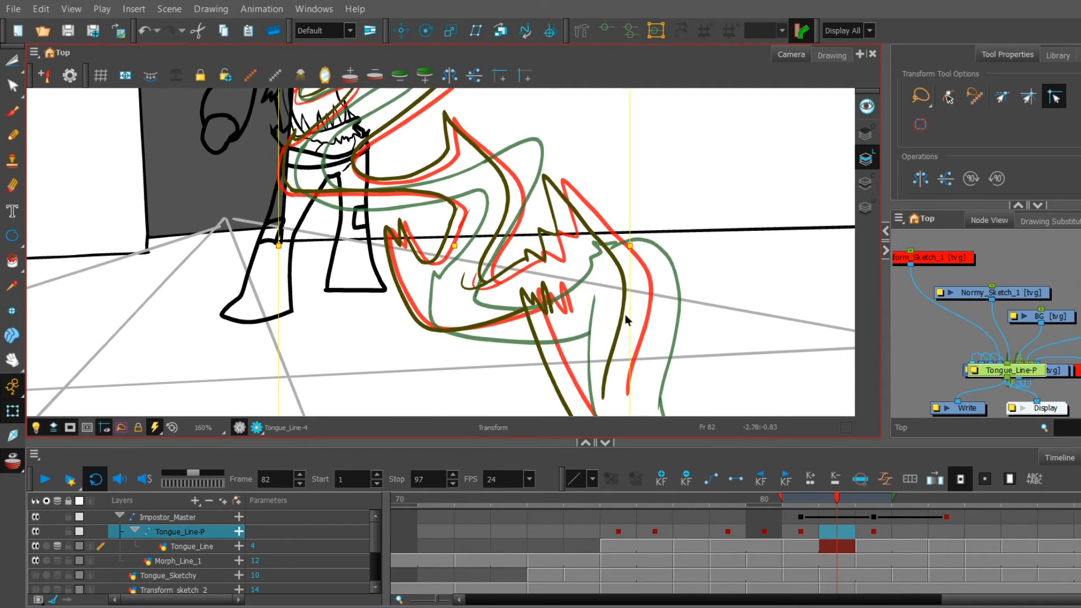
pyautogui.moveTo(622, 316); pyautogui.dragTo(644, 326)
pyautogui.moveTo(598, 248); pyautogui.dragTo(618, 351)
pyautogui.hotkey('ctrl', 'z')
pyautogui.moveTo(623, 280); pyautogui.dragTo(597, 165)
pyautogui.moveTo(628, 238); pyautogui.dragTo(645, 297)
pyautogui.moveTo(538, 222); pyautogui.dragTo(556, 346)
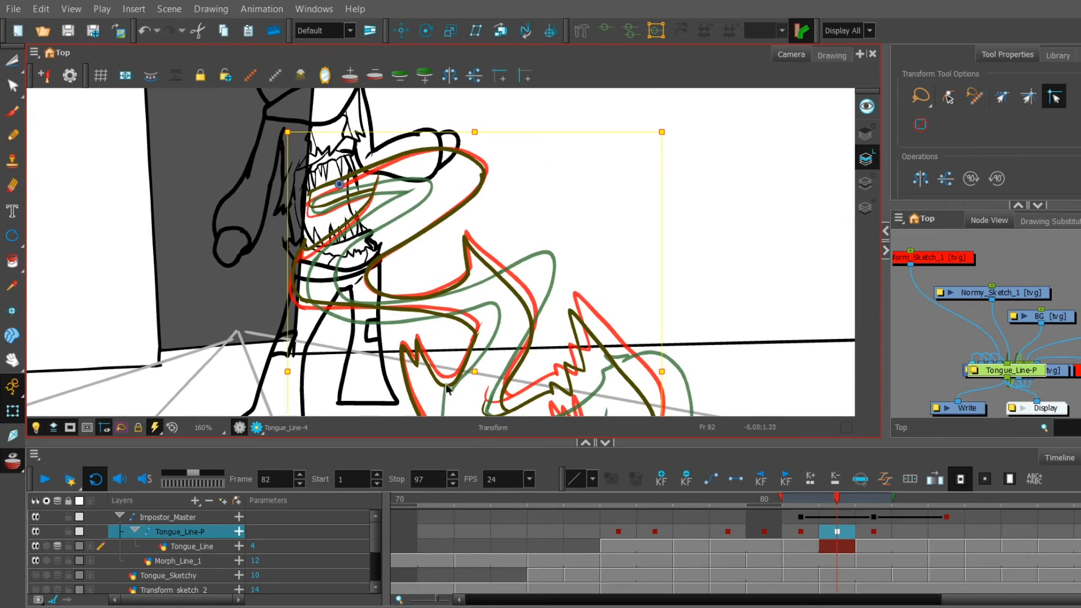
# Step: Set a Tongue_Line-P keyframe on frame 85 and transform the tongue on frame 84 as an in-between
pyautogui.hscroll(2, 818, 543)
pyautogui.click(839, 531)
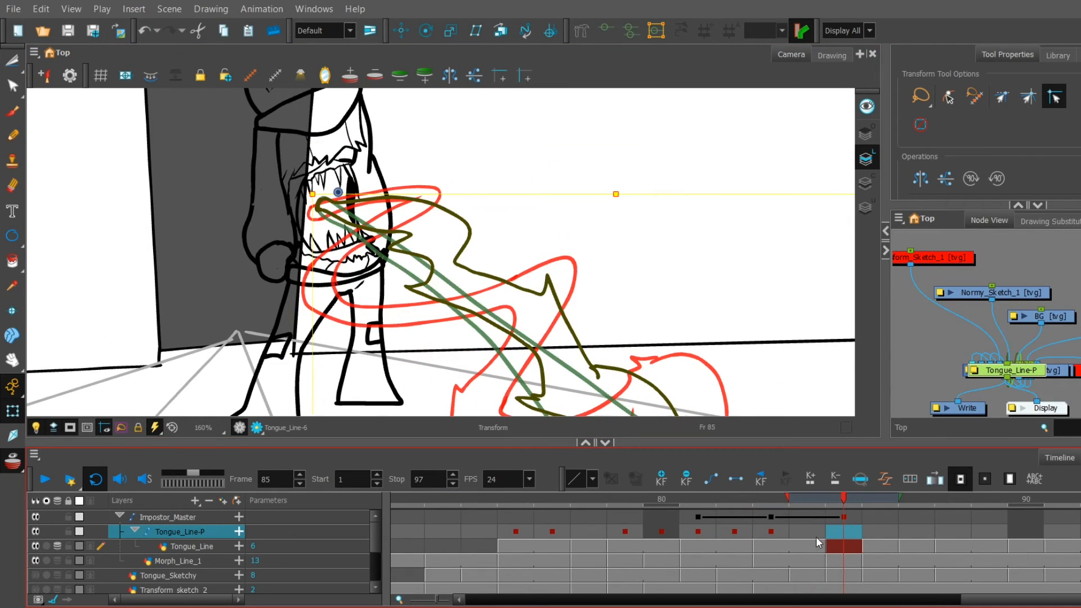
pyautogui.click(671, 478)
pyautogui.click(803, 532)
pyautogui.moveTo(369, 253); pyautogui.dragTo(352, 134)
pyautogui.scroll(-2, 563, 237)
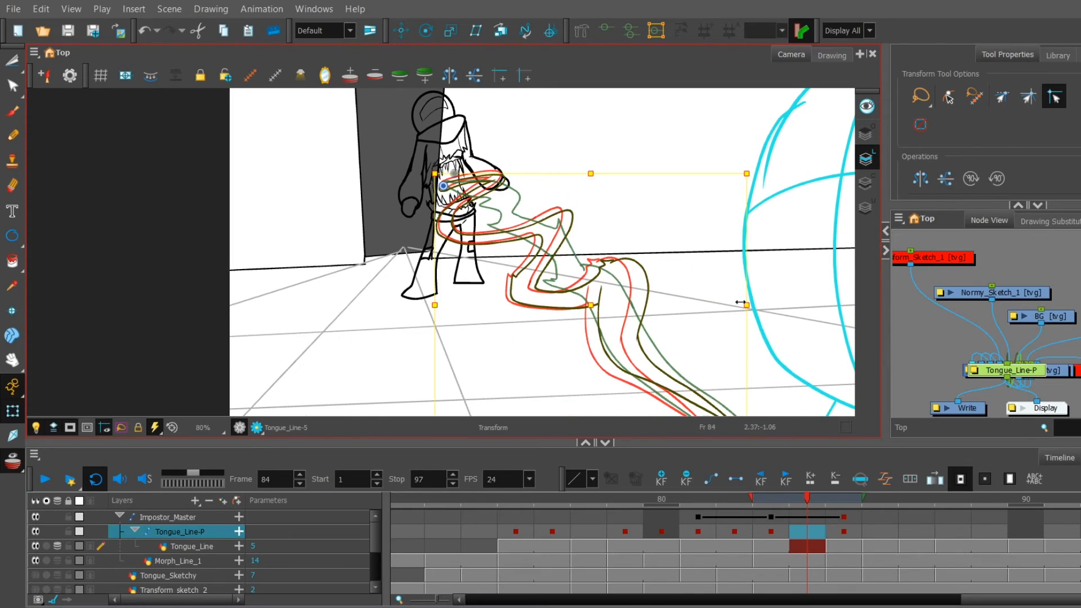
pyautogui.moveTo(743, 326); pyautogui.dragTo(744, 346)
# Step: Step through the Tongue_Line-P frames and play back the scene to check the tongue and body motion
pyautogui.click(866, 533)
pyautogui.hscroll(3, 867, 532)
pyautogui.click(684, 532)
pyautogui.click(937, 532)
pyautogui.click(711, 540)
pyautogui.click(393, 532)
pyautogui.click(392, 532)
pyautogui.click(44, 478)
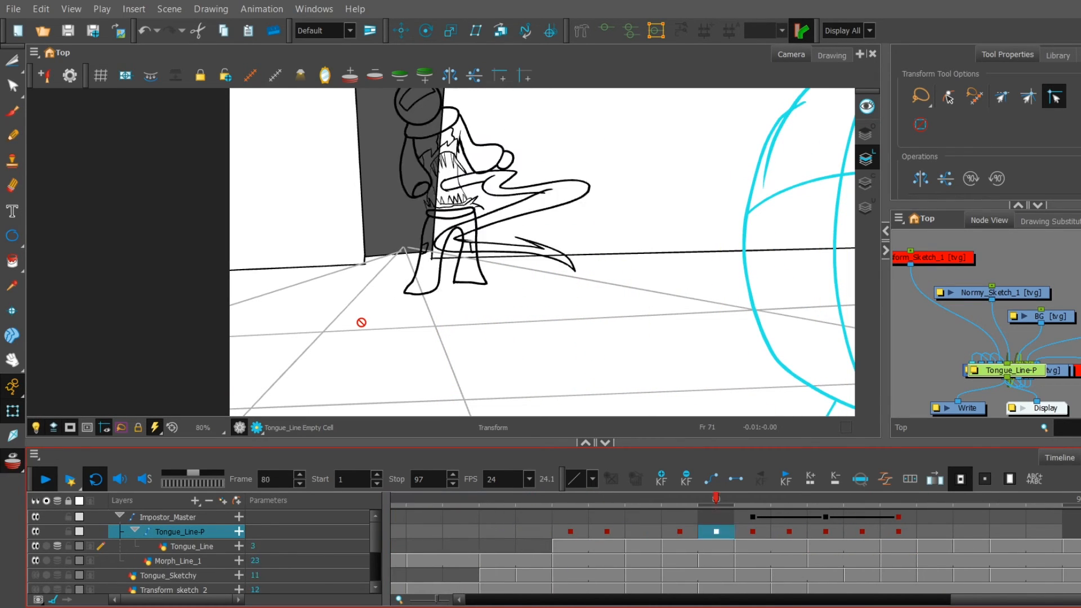
pyautogui.scroll(2, 362, 321)
pyautogui.click(200, 427)
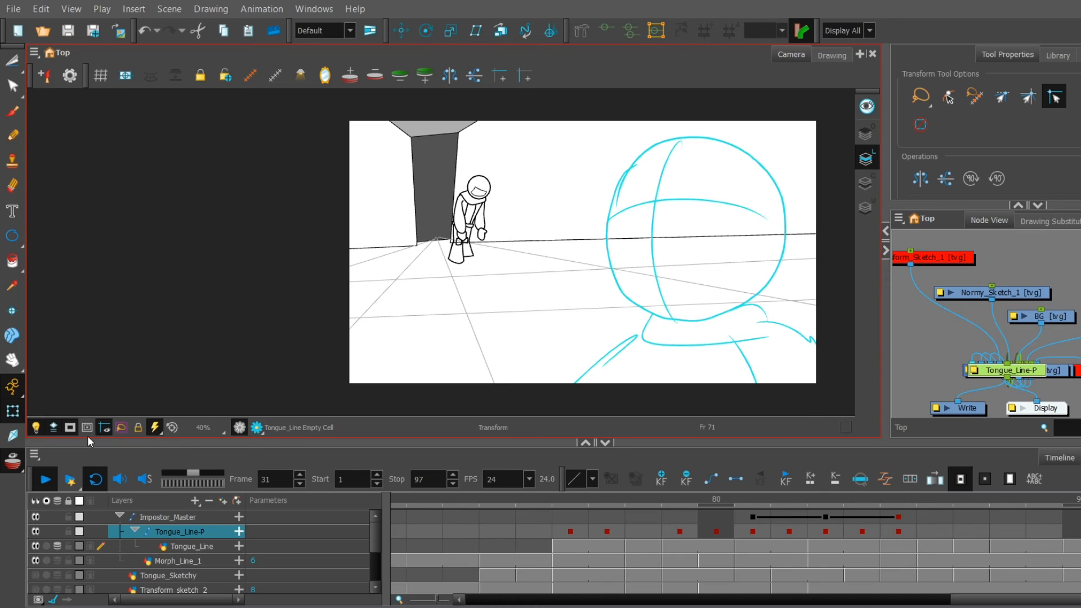
pyautogui.press('Return')
pyautogui.hotkey('alt', 'b')
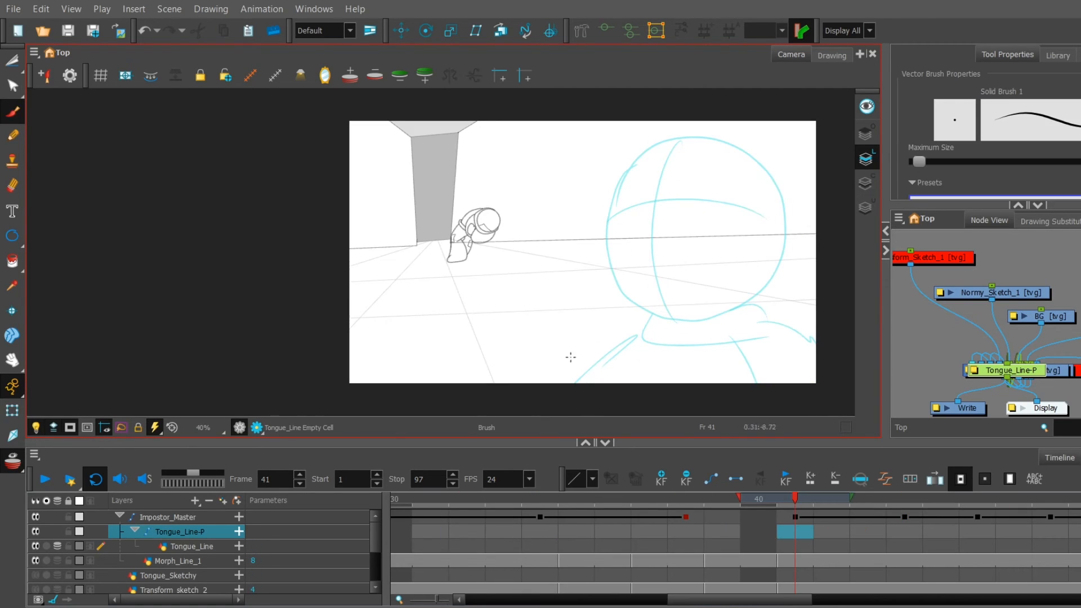
# Step: Extend the tongue's end with longer brush lines on frame 82 of the Tongue_Line drawing layer
pyautogui.click(191, 546)
pyautogui.moveTo(814, 607); pyautogui.dragTo(1064, 603)
pyautogui.moveTo(702, 500)
pyautogui.mouseDown()
pyautogui.moveTo(630, 507)
pyautogui.moveTo(603, 547)
pyautogui.mouseUp()
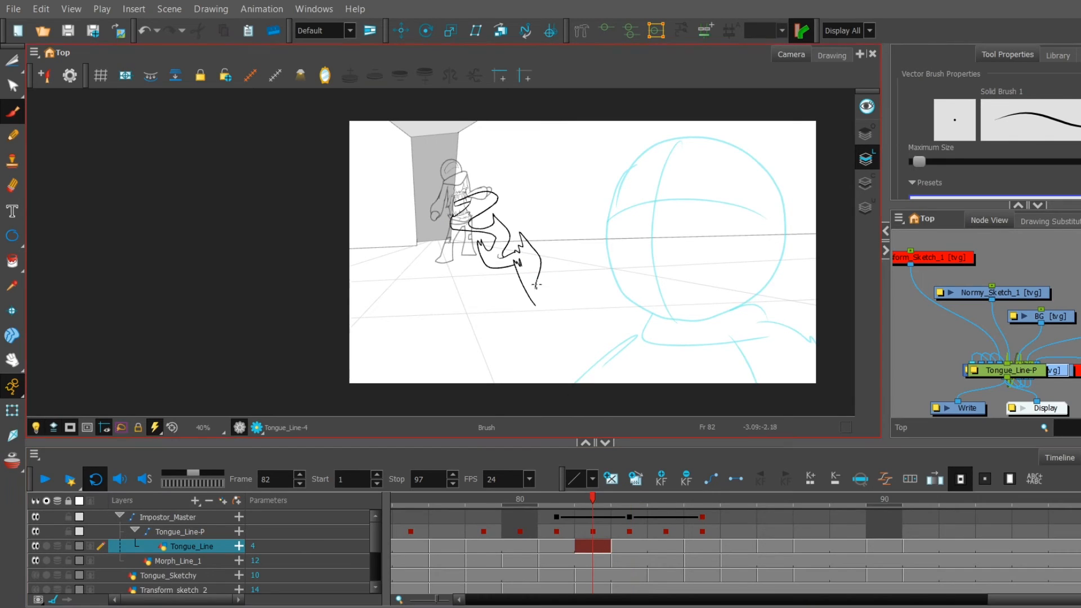
pyautogui.click(516, 547)
pyautogui.click(638, 545)
# Step: Draw a longer pointed tip on the tongue at frame 85 and cut away the old rounded end
pyautogui.click(705, 546)
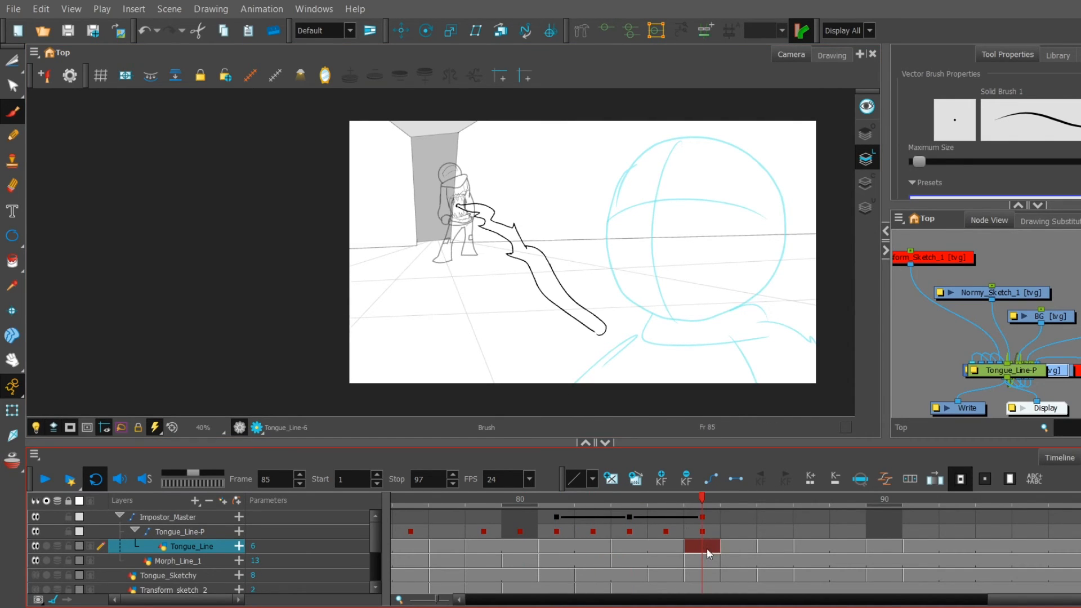
pyautogui.hotkey('ctrl', 'z')
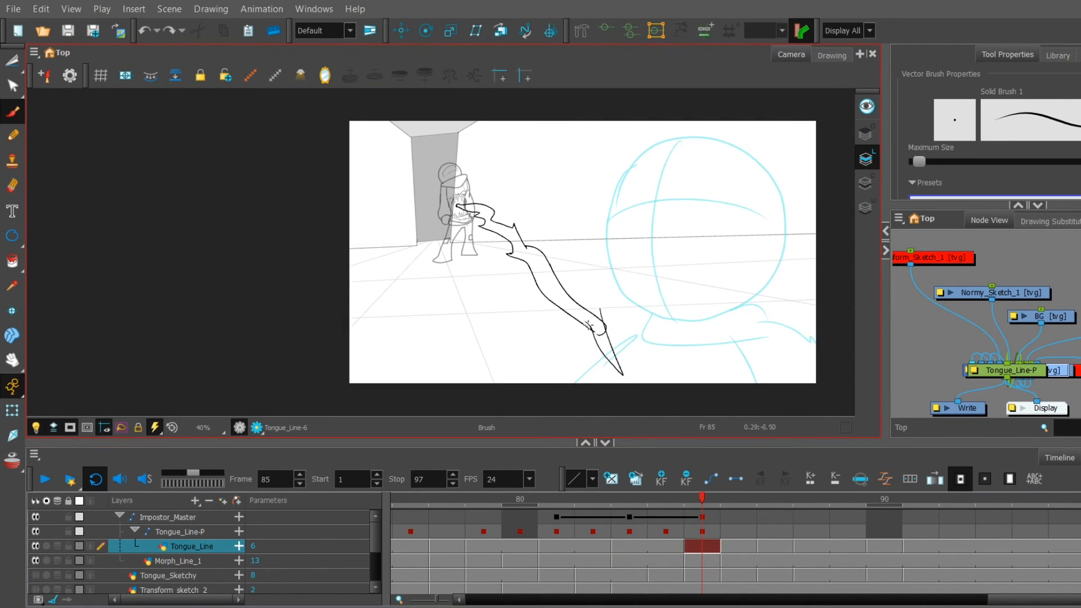
pyautogui.hotkey('alt', 't')
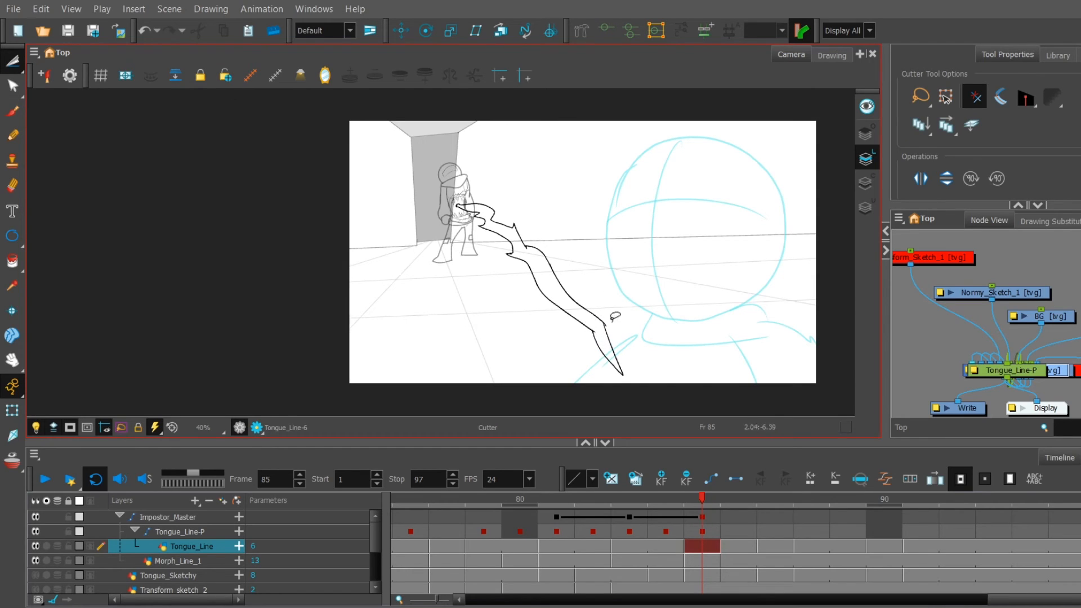
# Step: Extend the tongue's outline past the lower edge of the camera frame on frame 86 and cut away its old rounded end
pyautogui.click(735, 542)
pyautogui.hotkey('alt', 'b')
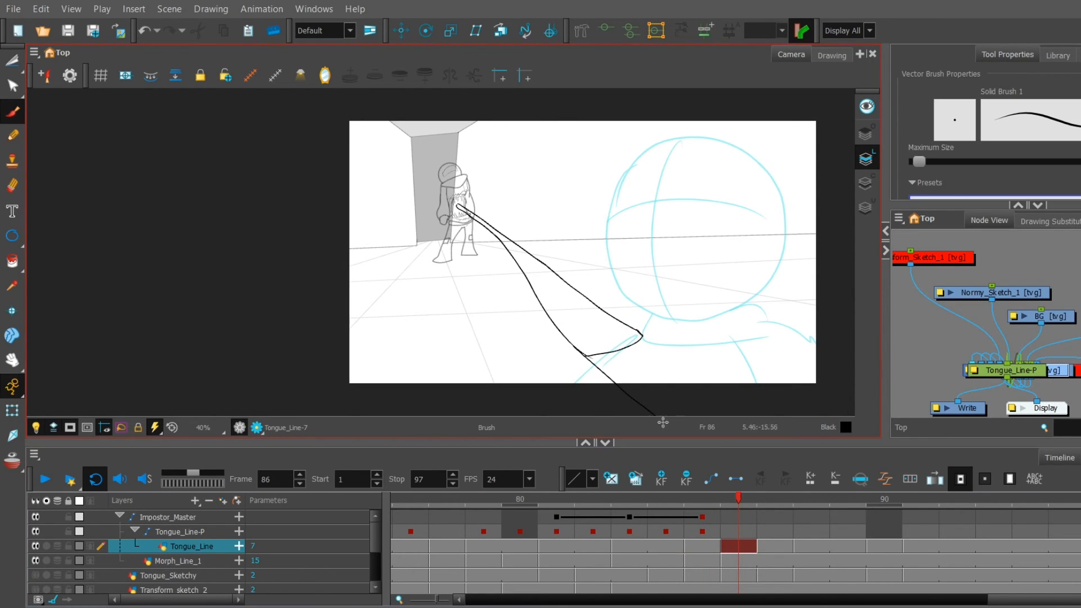
pyautogui.hotkey('alt', 't')
pyautogui.moveTo(621, 309); pyautogui.dragTo(563, 332)
pyautogui.moveTo(646, 336); pyautogui.dragTo(642, 332)
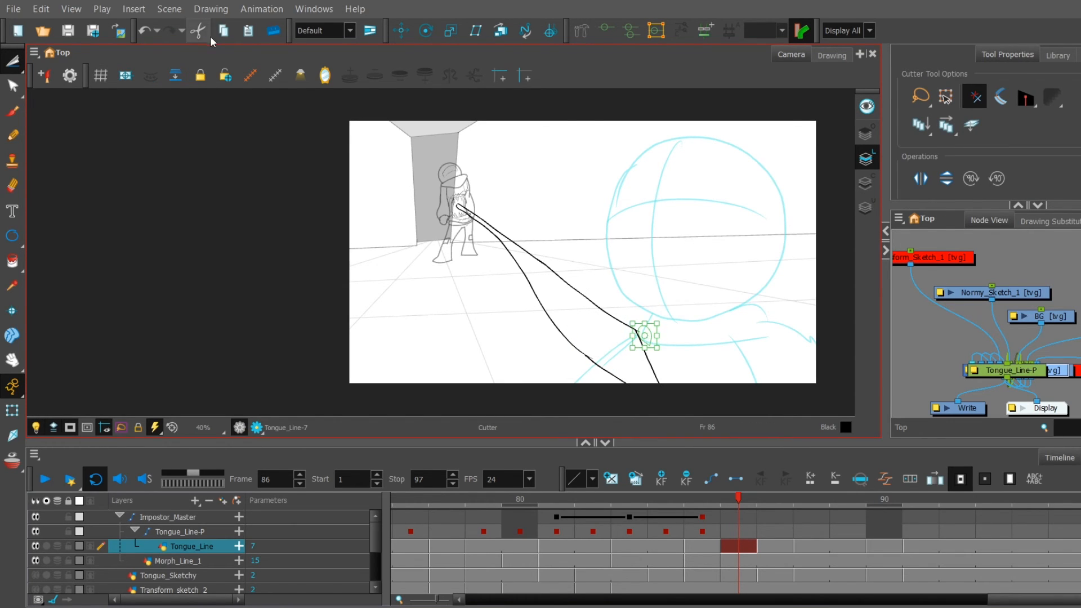